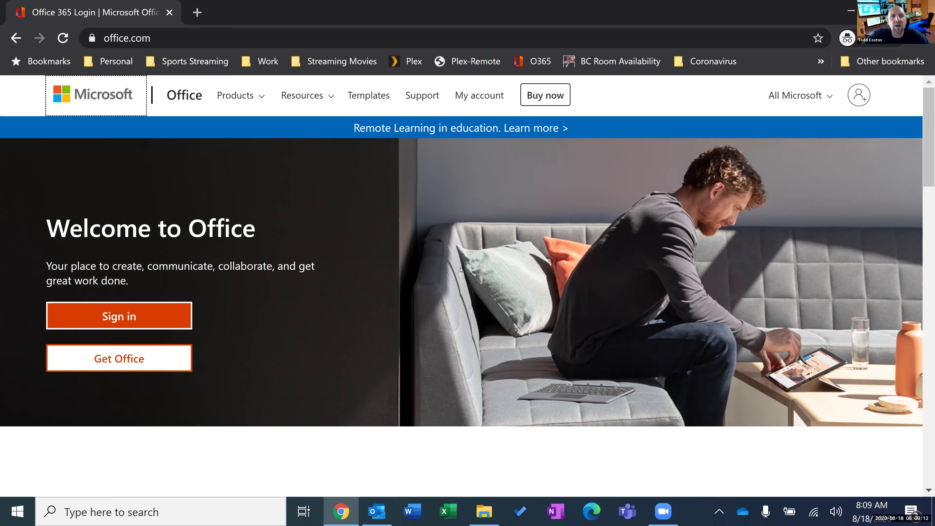
Open insidebc.kccd.edu in a new tab and sign in with the saved portal login.
left_click(197, 12)
type("insidebc.kccd.edu")
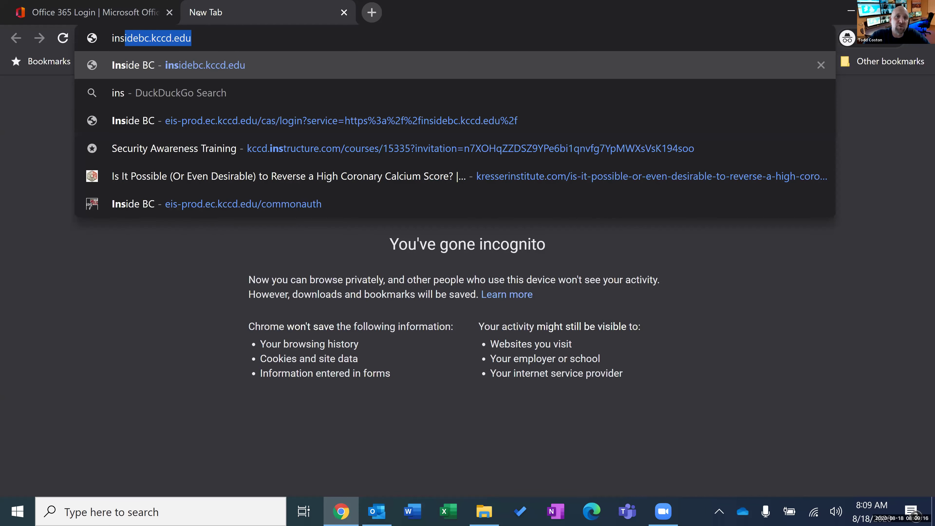
key("Return")
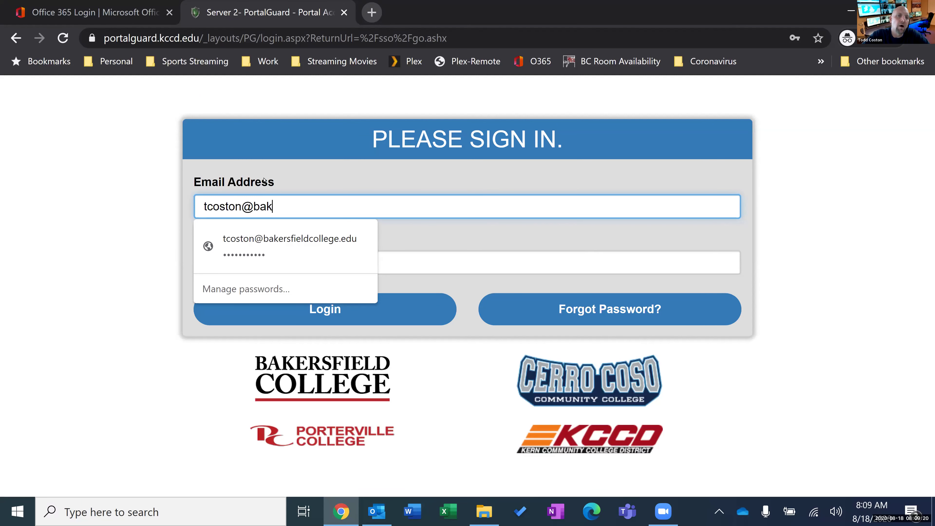
left_click(325, 258)
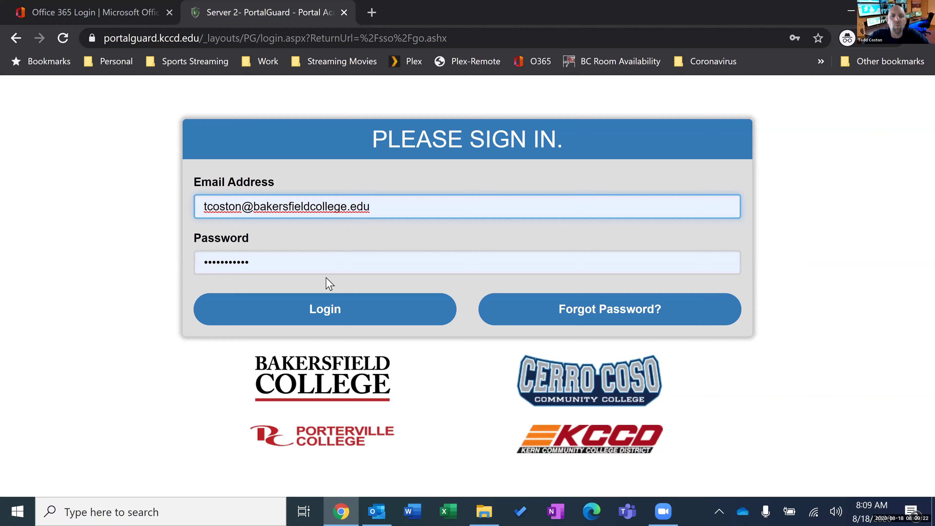
left_click(350, 325)
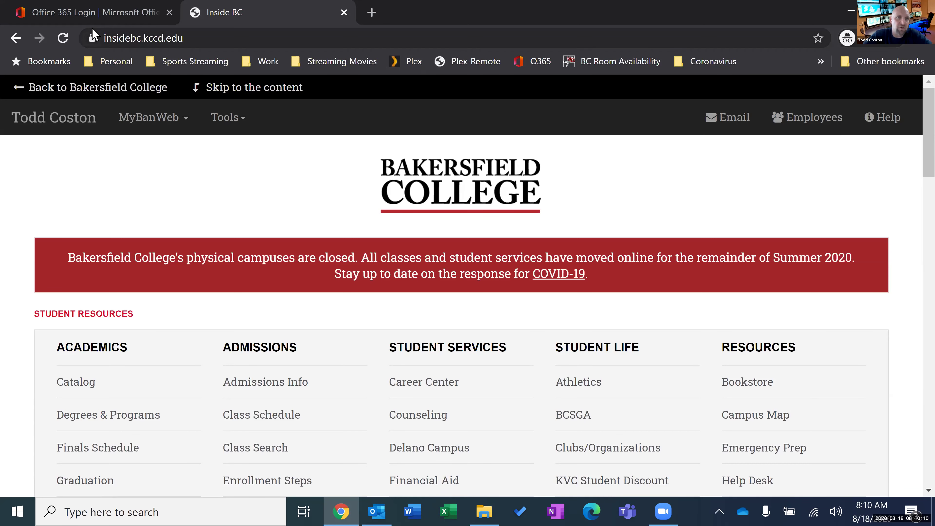
Switch back to the Office 365 Login tab showing the Welcome to Office page.
left_click(103, 17)
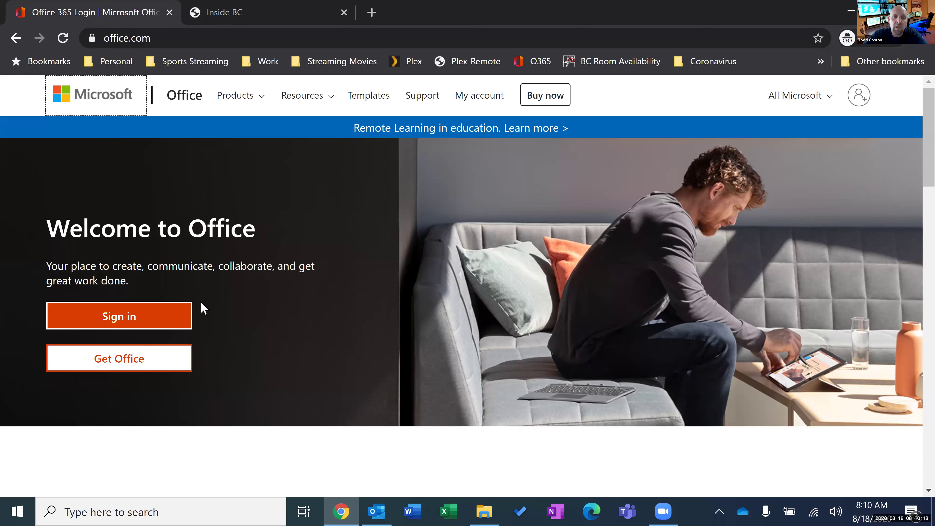
Begin the Office 365 sign-in with the saved college e-mail and continue.
left_click(176, 321)
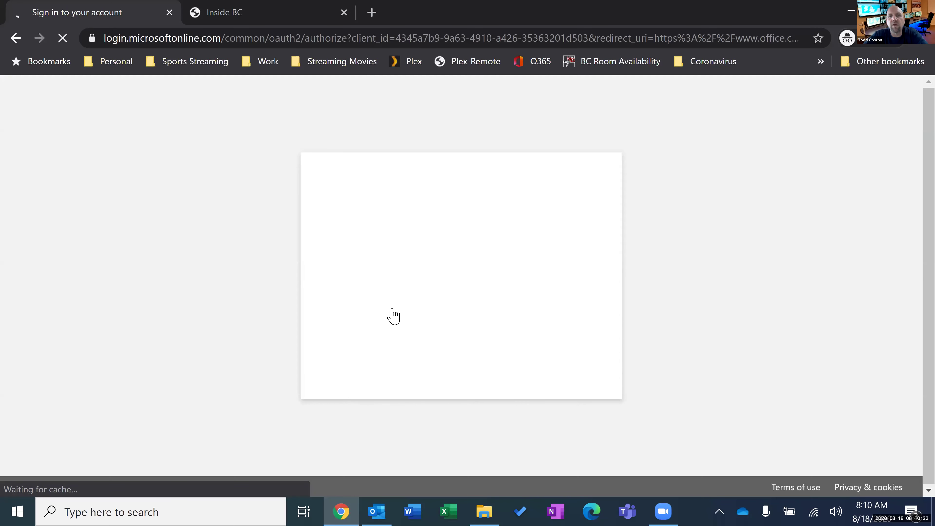
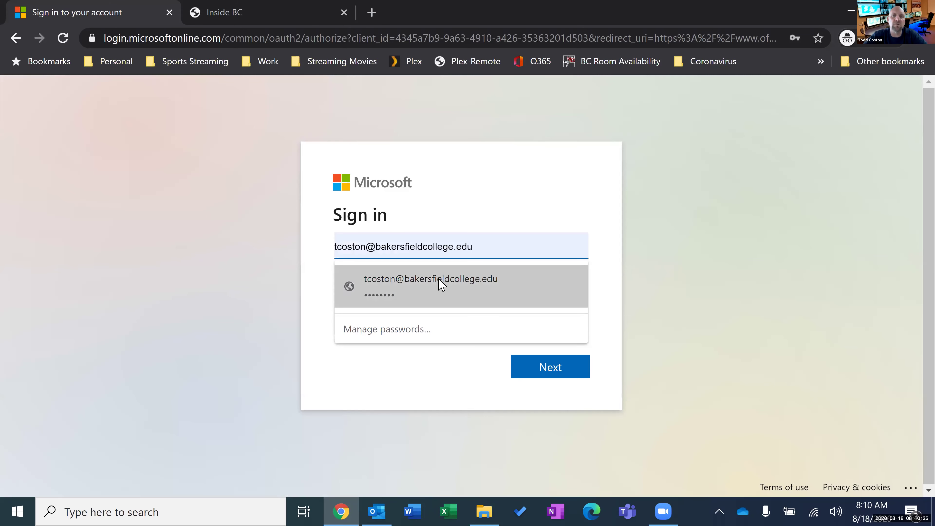
left_click(441, 286)
left_click(533, 367)
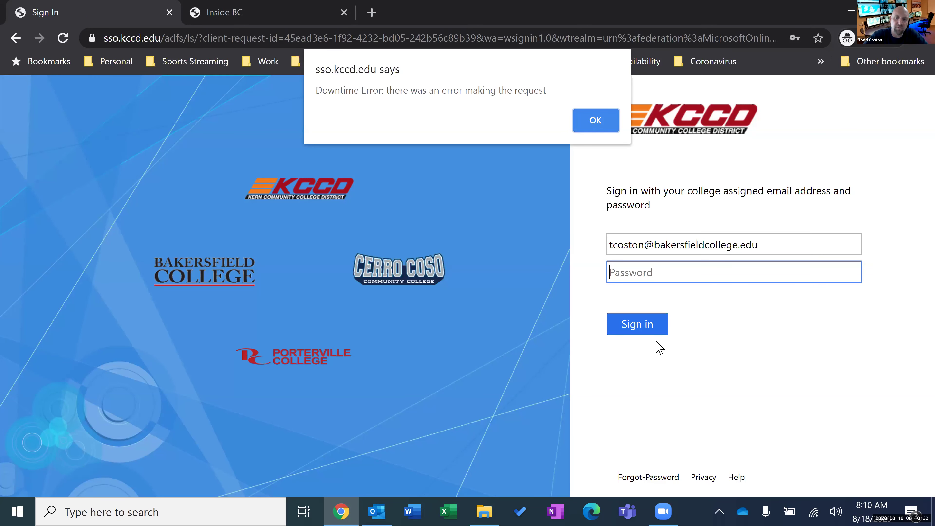
Dismiss the downtime alert and submit the saved college password.
key("Return")
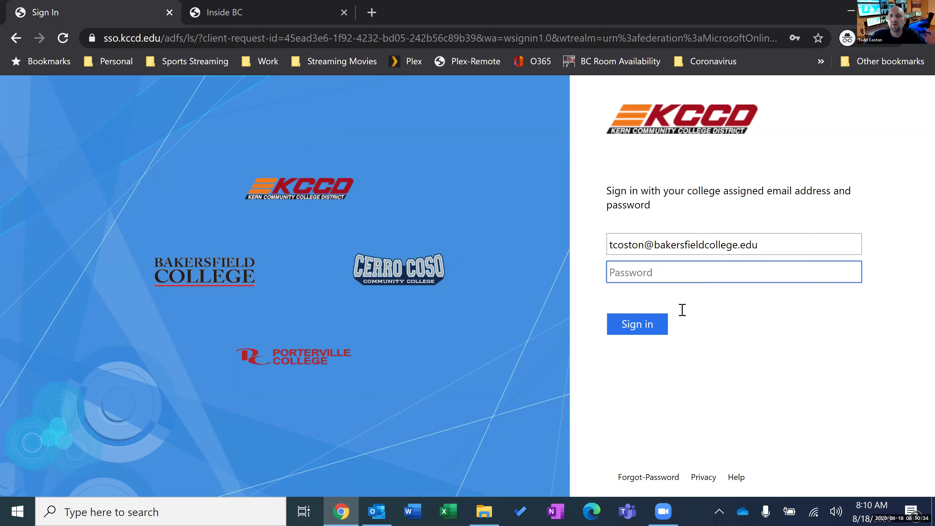
left_click(682, 310)
key("Return")
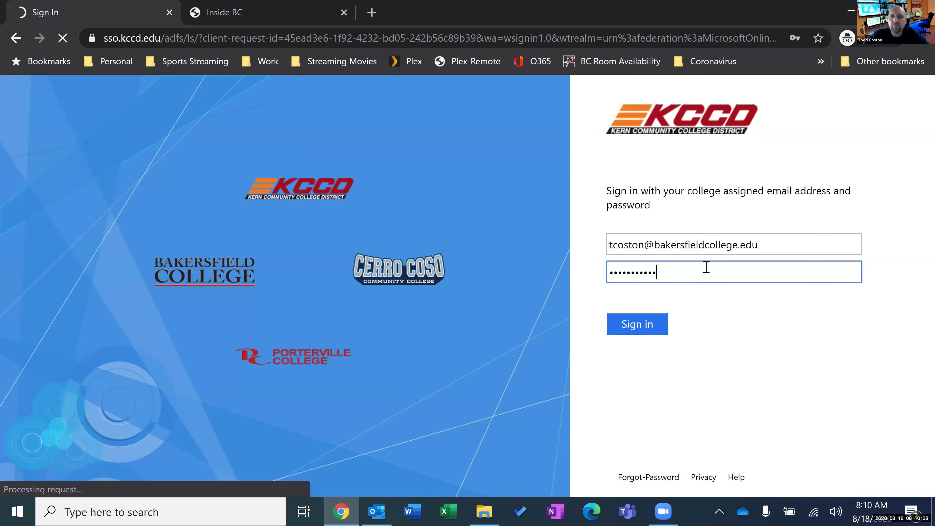
left_click(661, 325)
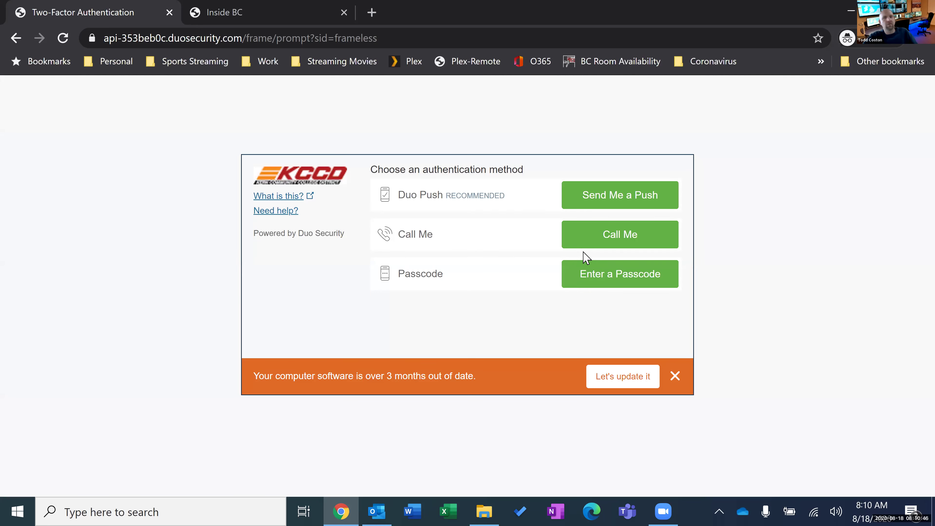
Approve the Duo push, skip the outdated-browser warning, and choose to stay signed in.
left_click(635, 194)
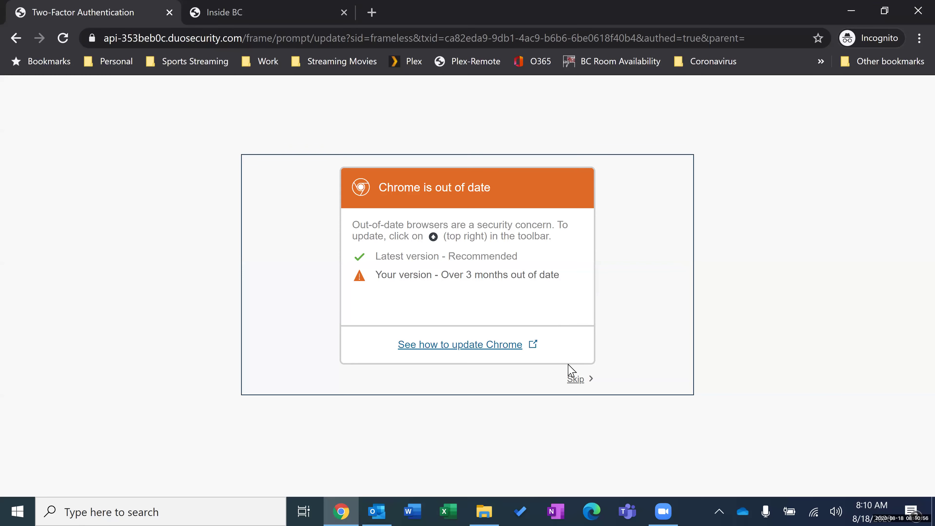
left_click(574, 383)
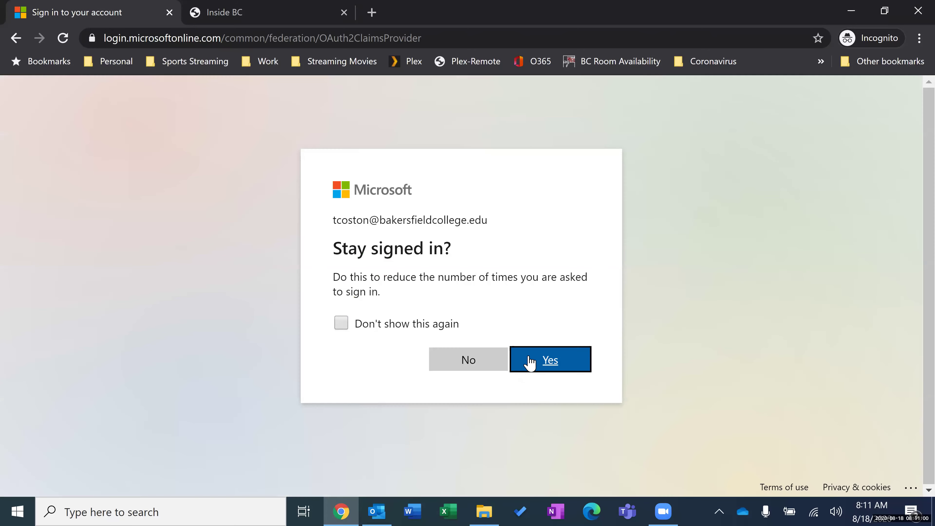
left_click(534, 361)
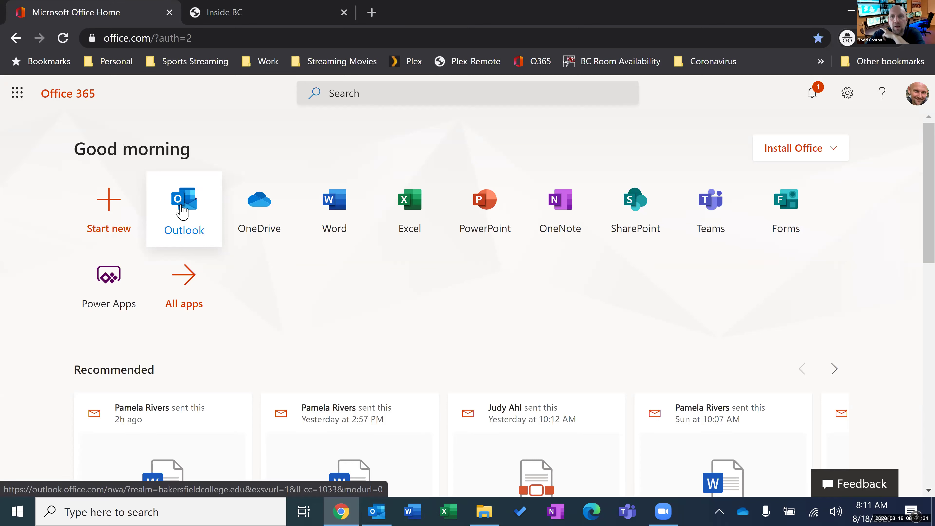
left_click(182, 212)
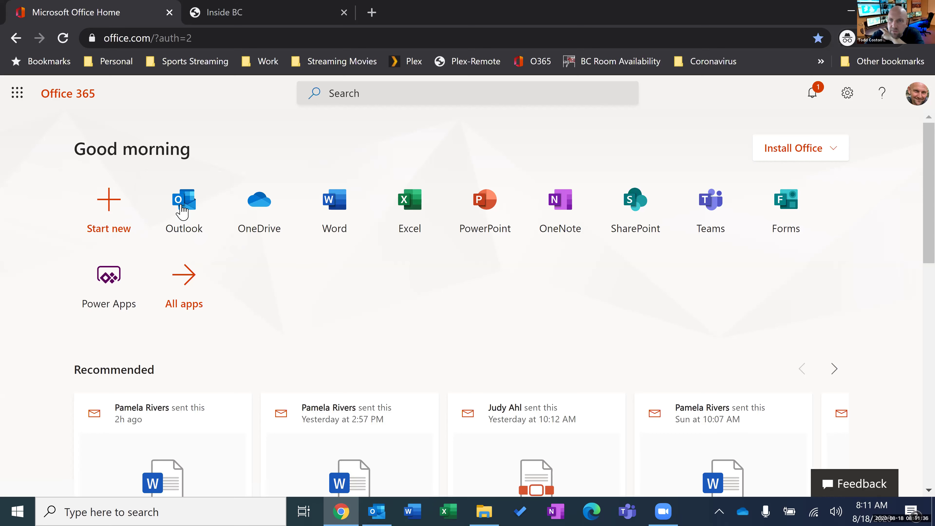
left_click(608, 218)
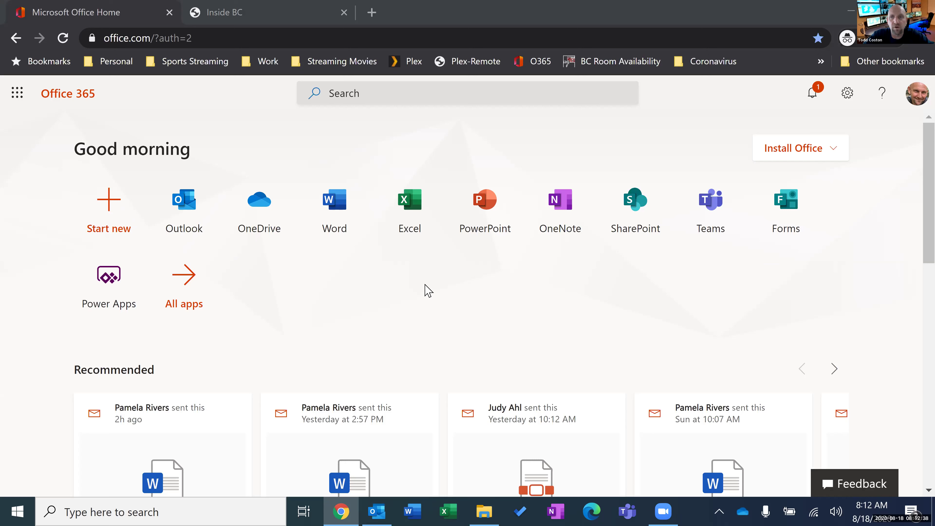
left_click(795, 156)
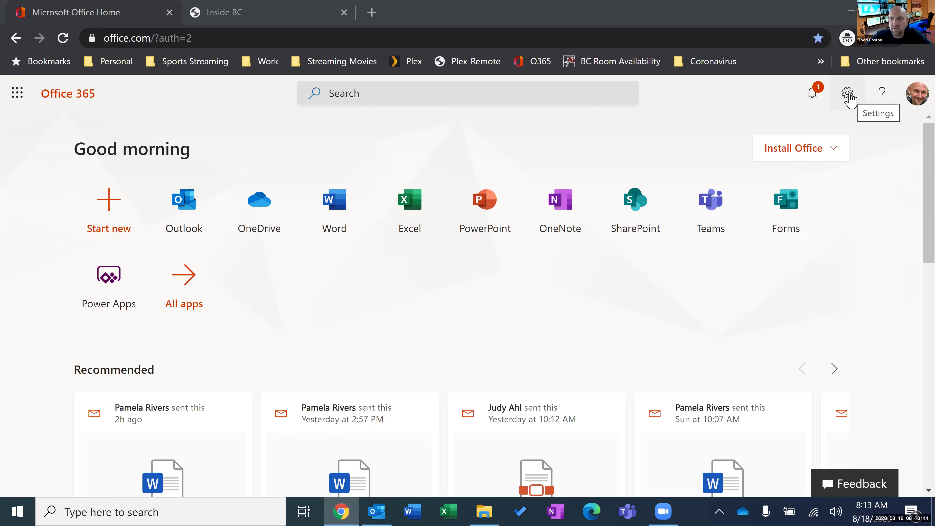
left_click(848, 95)
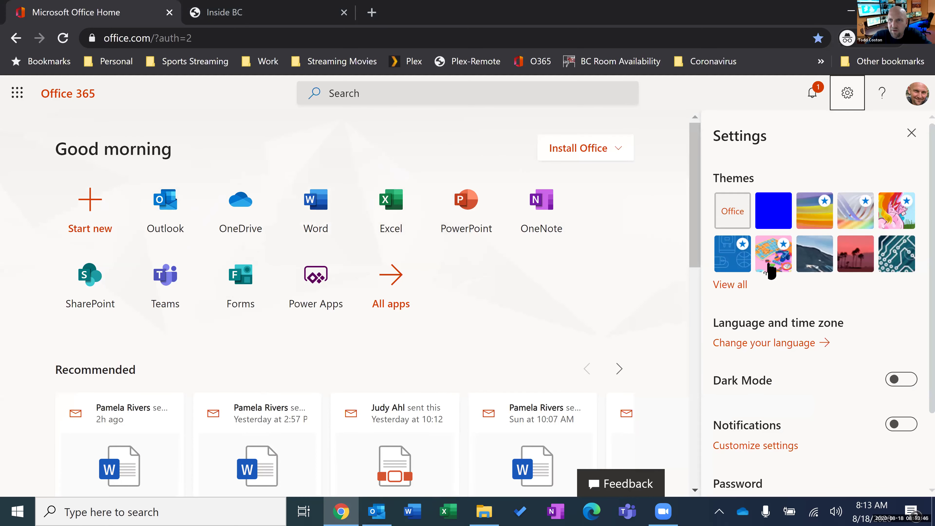
left_click(641, 159)
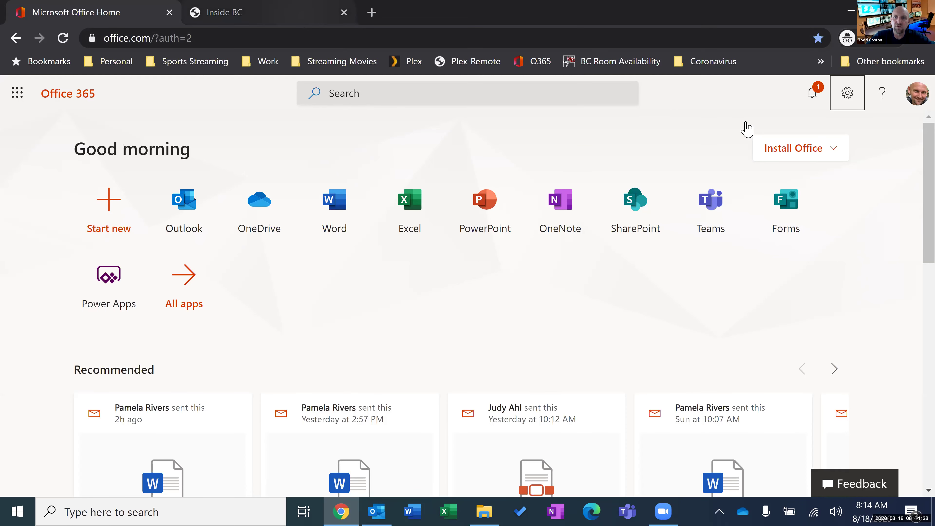
key("ctrl+Tab")
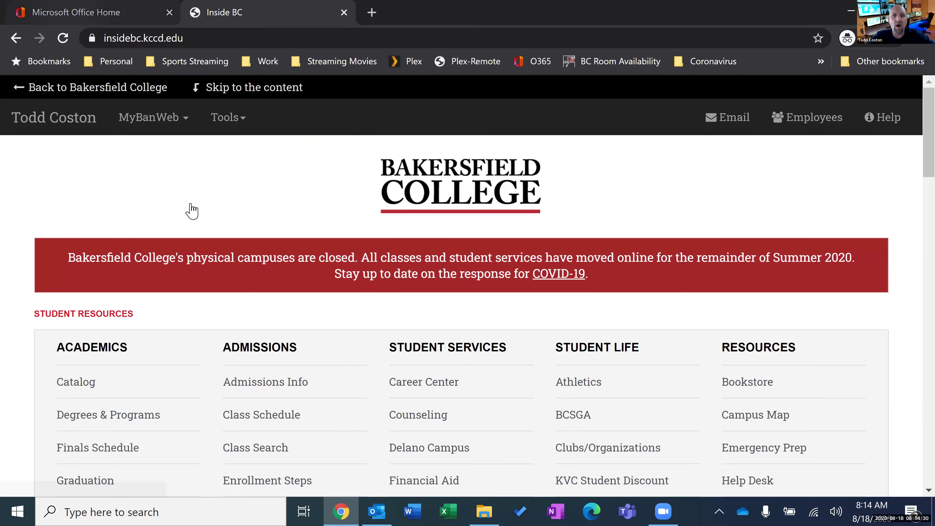
key("ctrl+Tab")
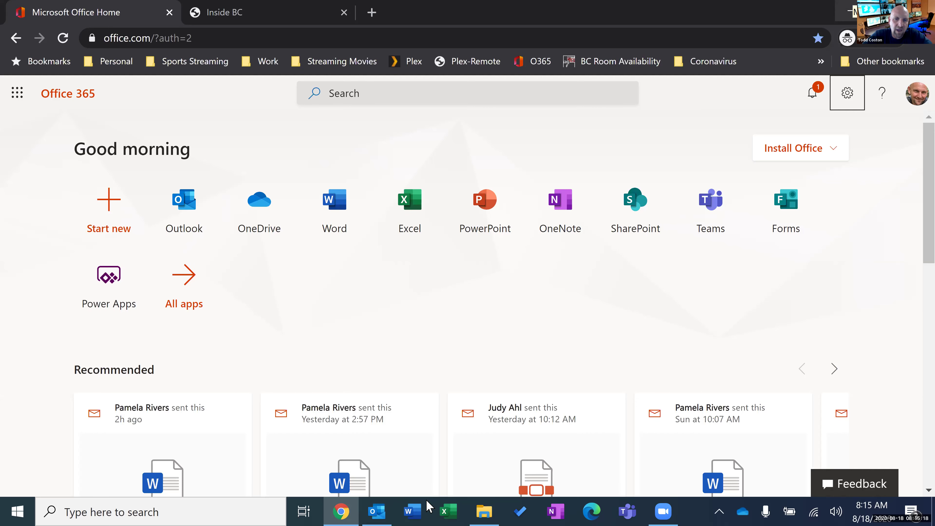
Minimize Chrome with Windows+D to reveal the desktop.
key("super+d")
mouse_move(381, 510)
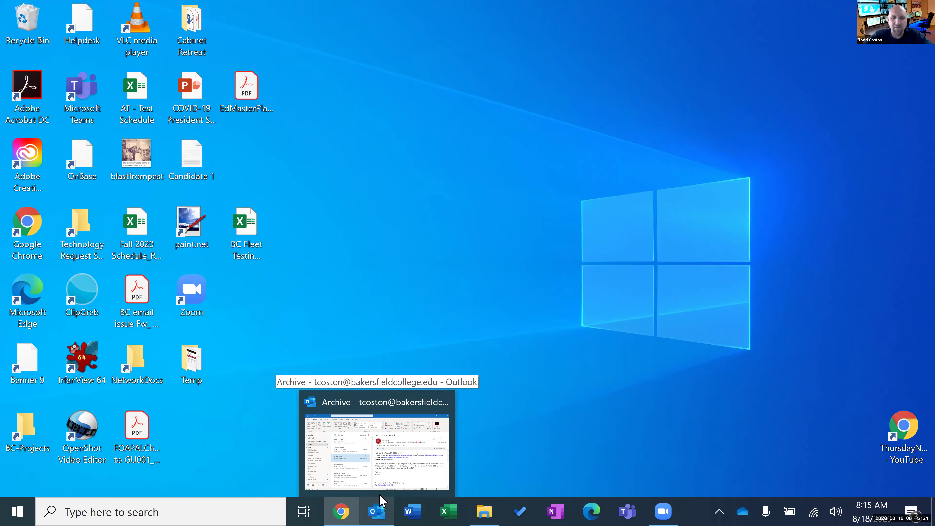
Bring Outlook forward on the Inbox, scrolled up to the newest messages.
left_click(359, 466)
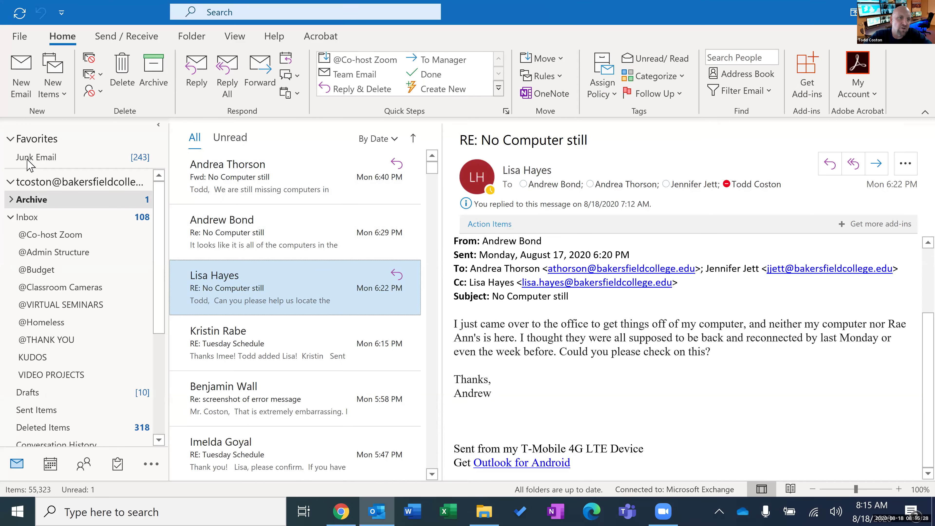
left_click(25, 217)
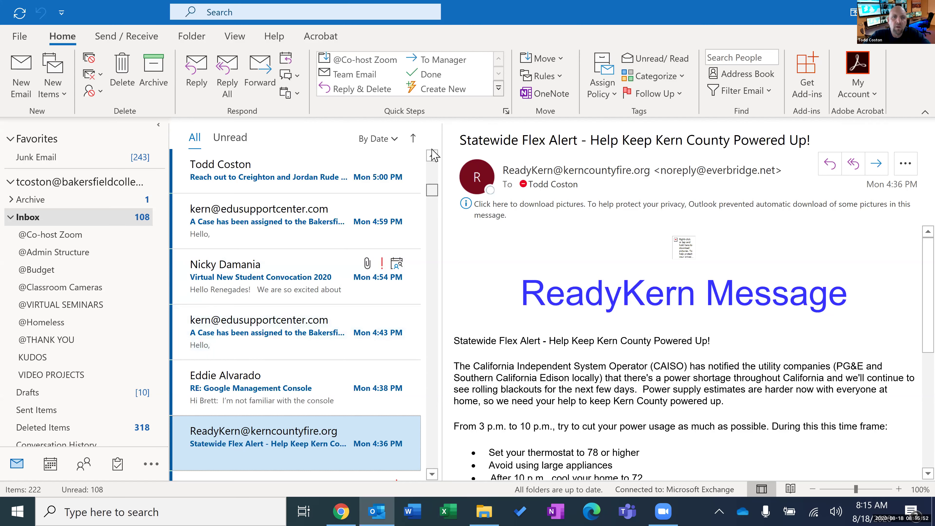
scroll(434, 155, "up", 10)
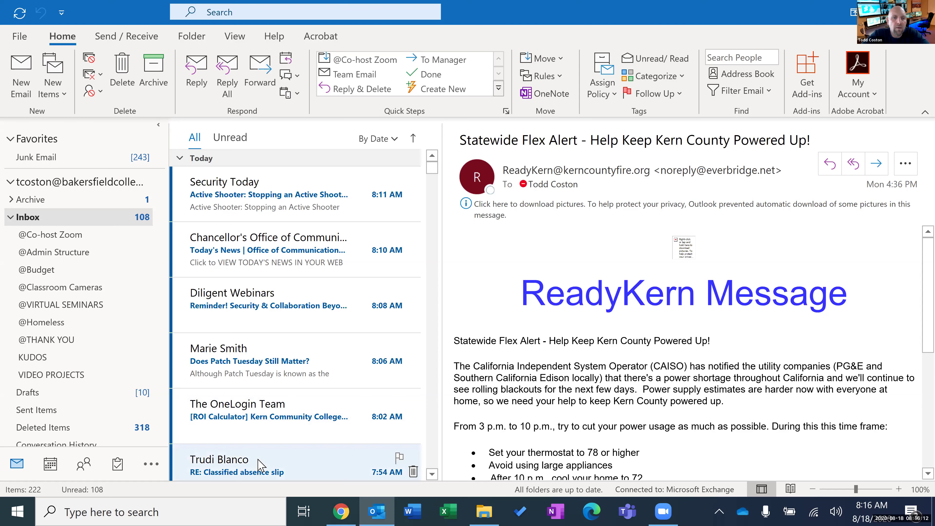
mouse_move(119, 470)
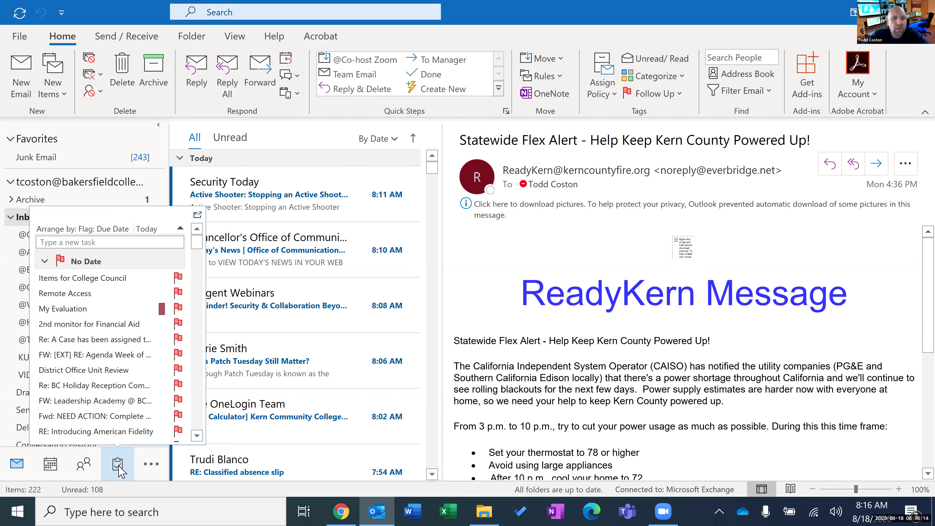
left_click(51, 465)
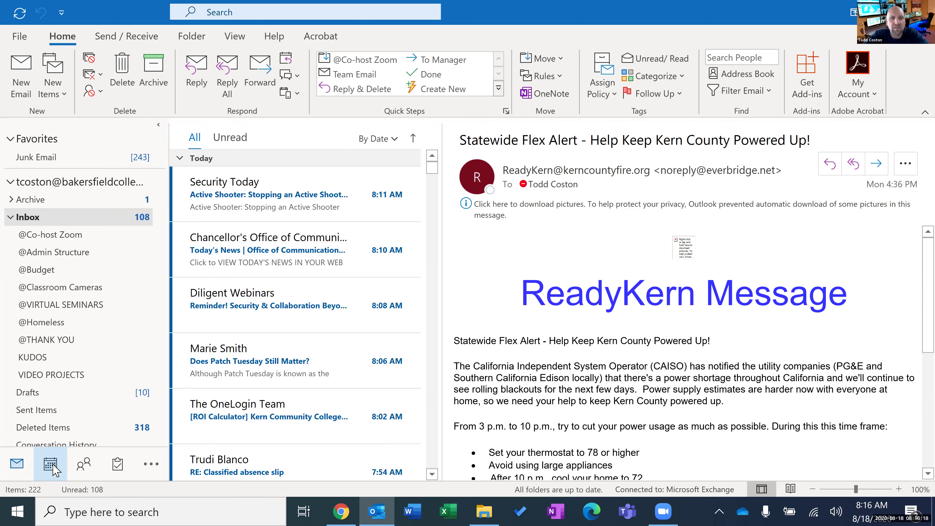
Show the Tuesday, August 18, 2020 Day view with the Team Meeting and SSS2 Strategy Meeting.
left_click(247, 320)
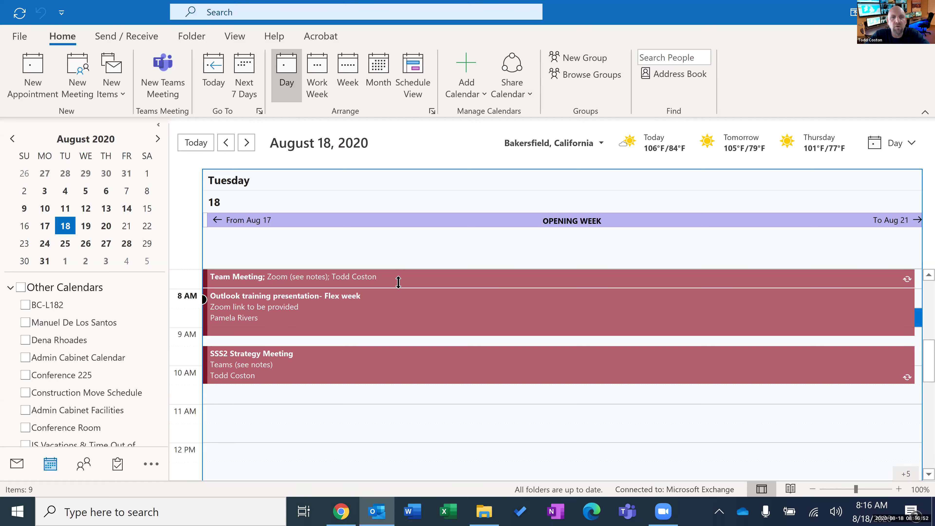
mouse_move(369, 365)
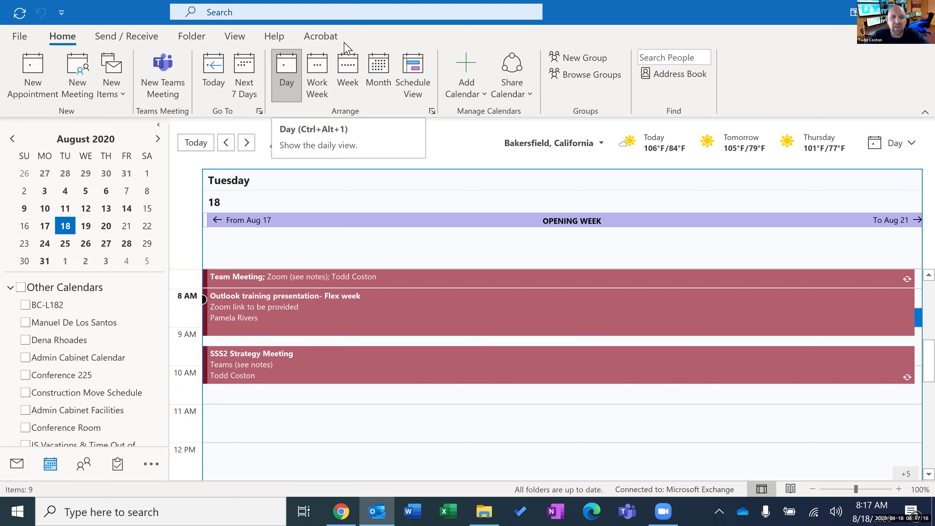
mouse_move(338, 274)
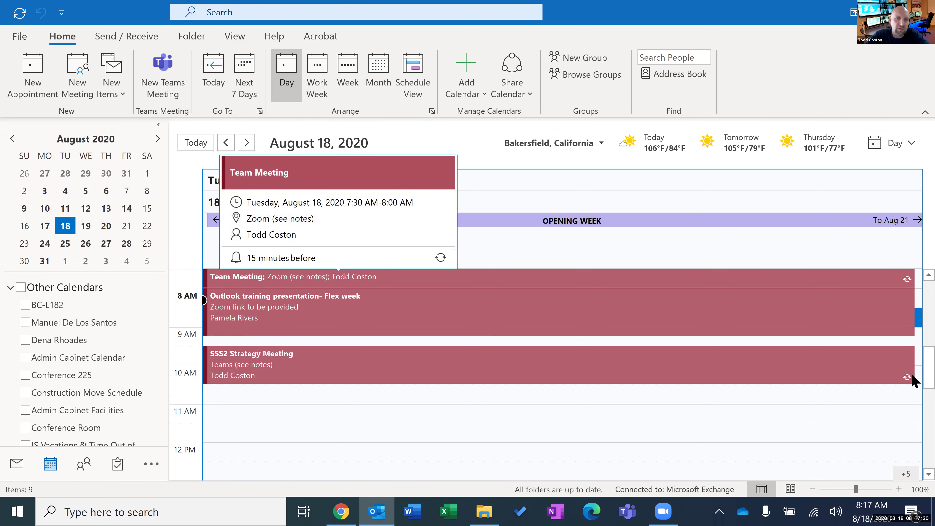
scroll(912, 424, "down", 6)
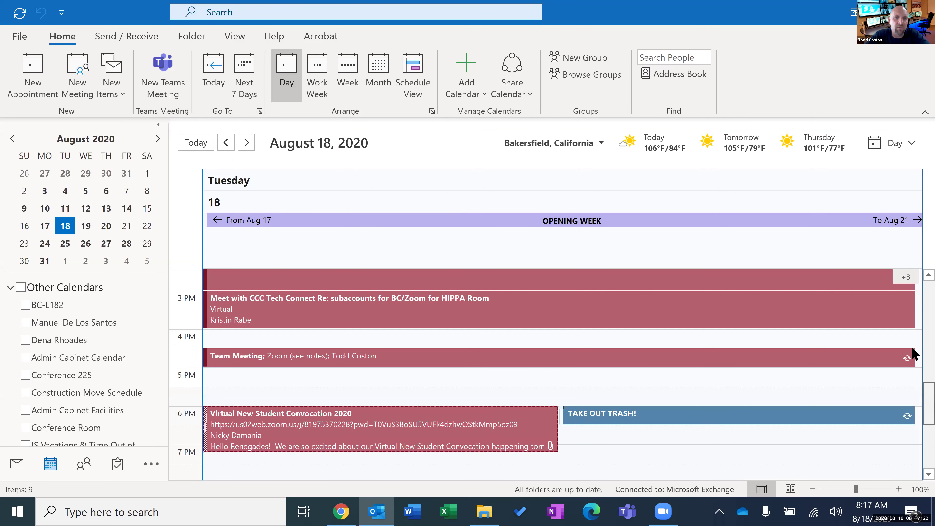
scroll(912, 346, "up", 6)
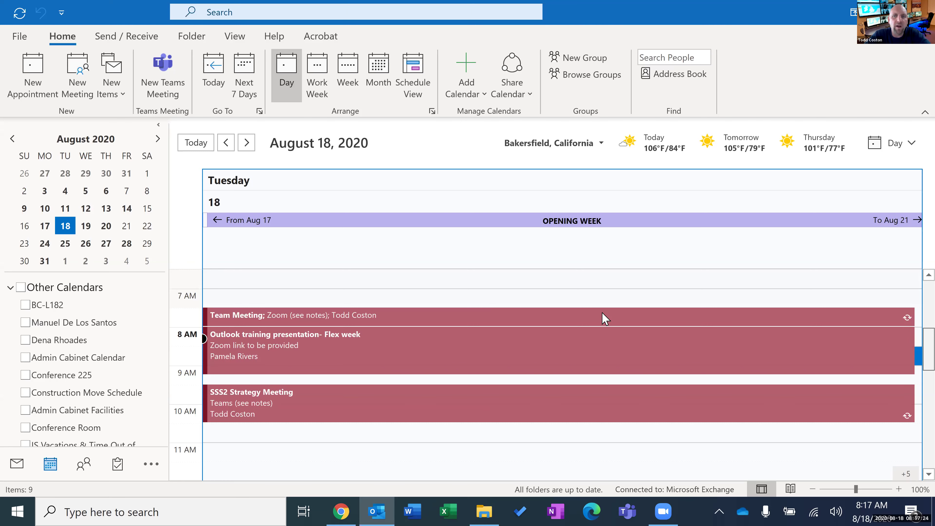
scroll(604, 319, "up", 1)
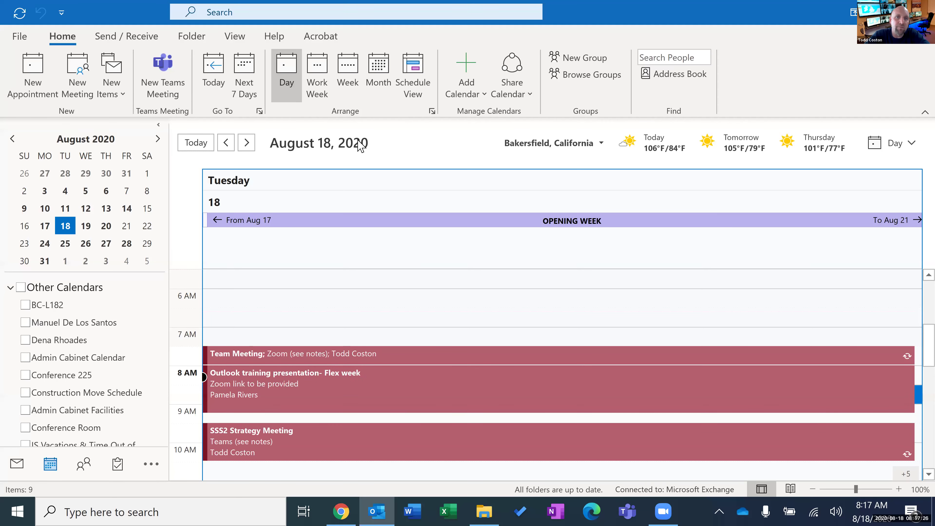
left_click(322, 67)
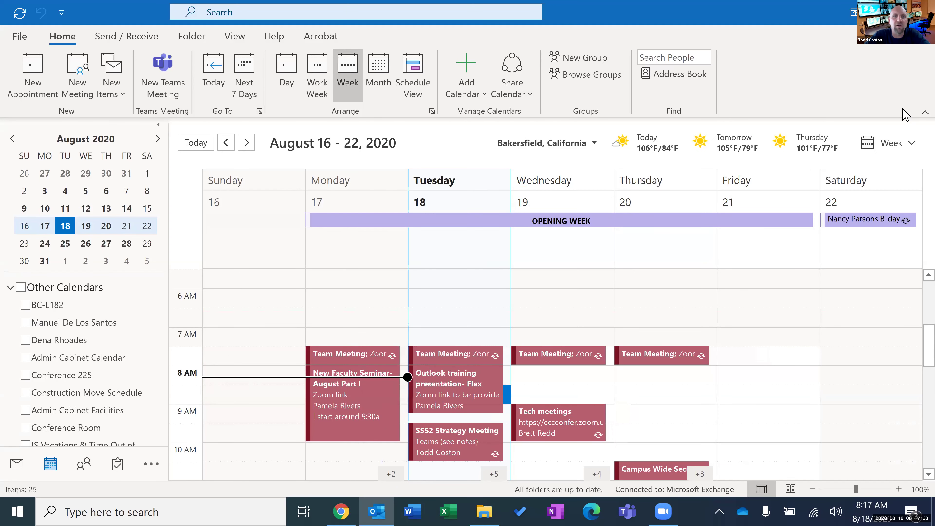
left_click(405, 66)
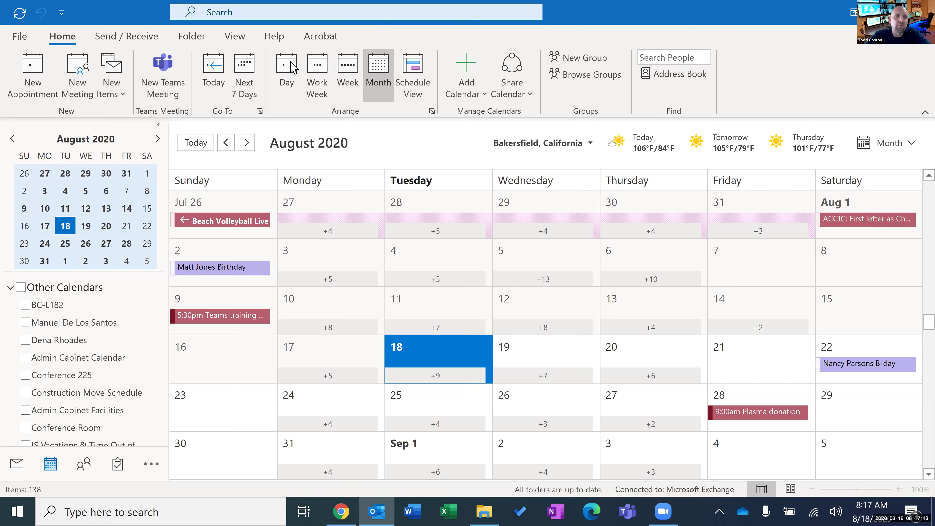
left_click(296, 68)
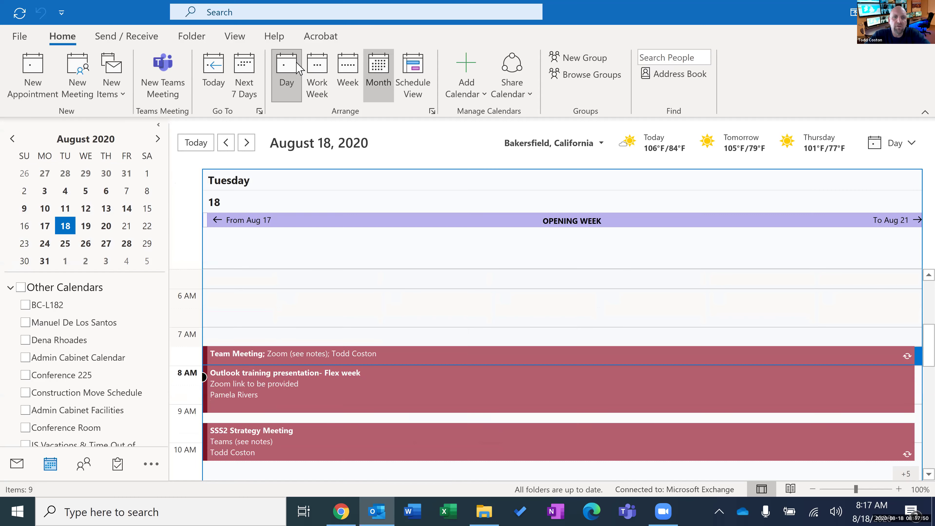
scroll(389, 295, "down", 3)
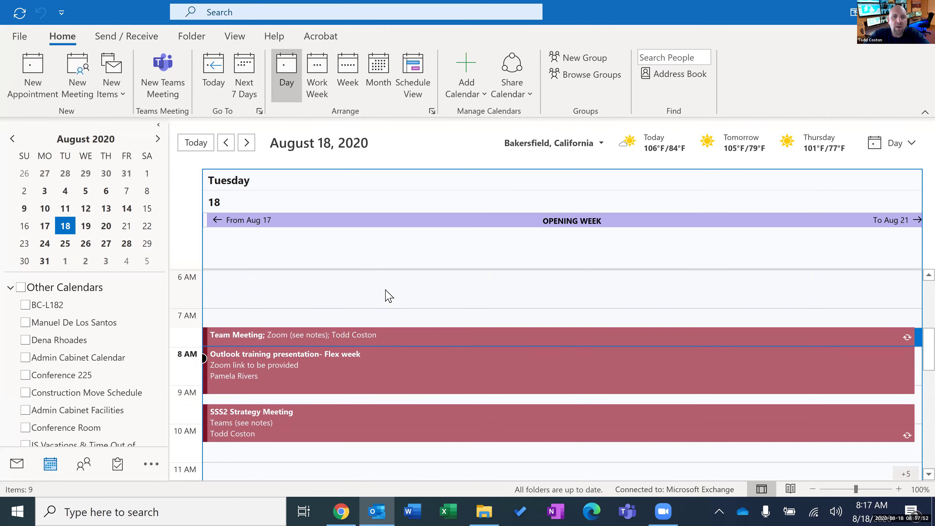
scroll(388, 295, "down", 1)
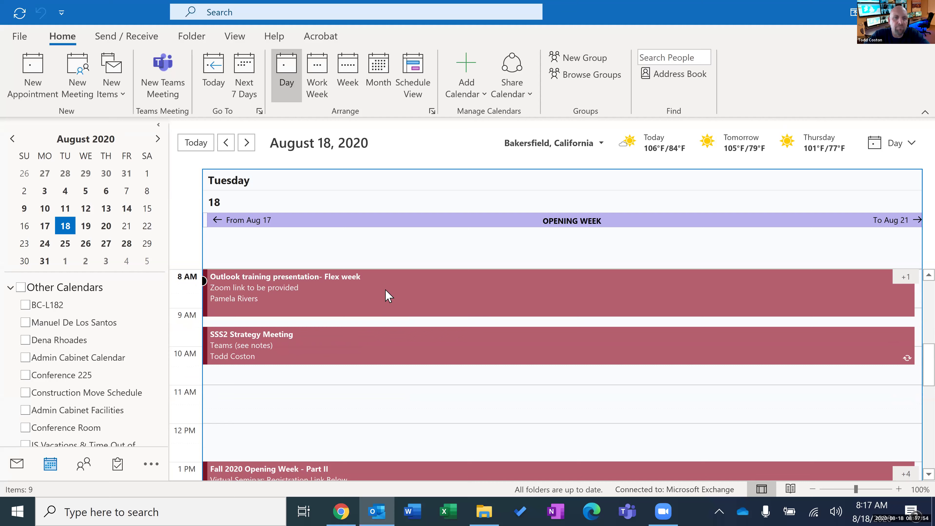
scroll(389, 296, "down", 3)
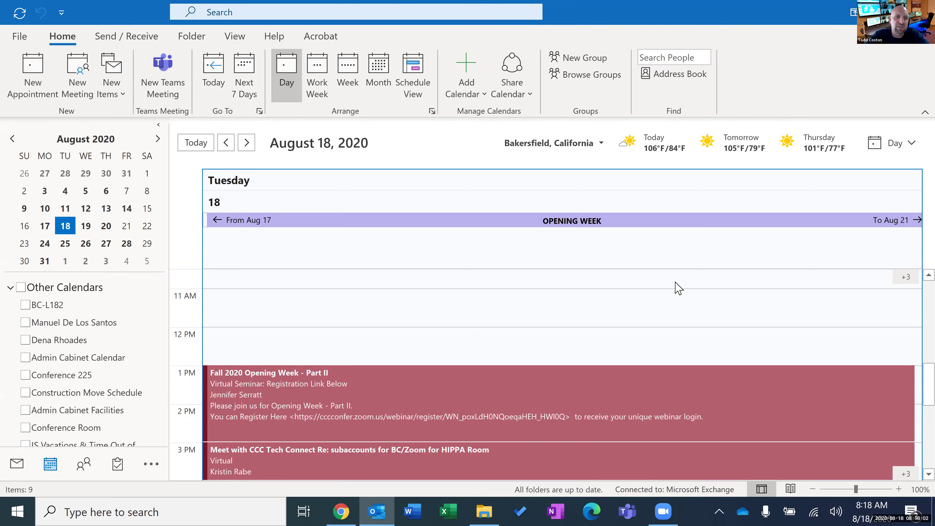
left_click(912, 278)
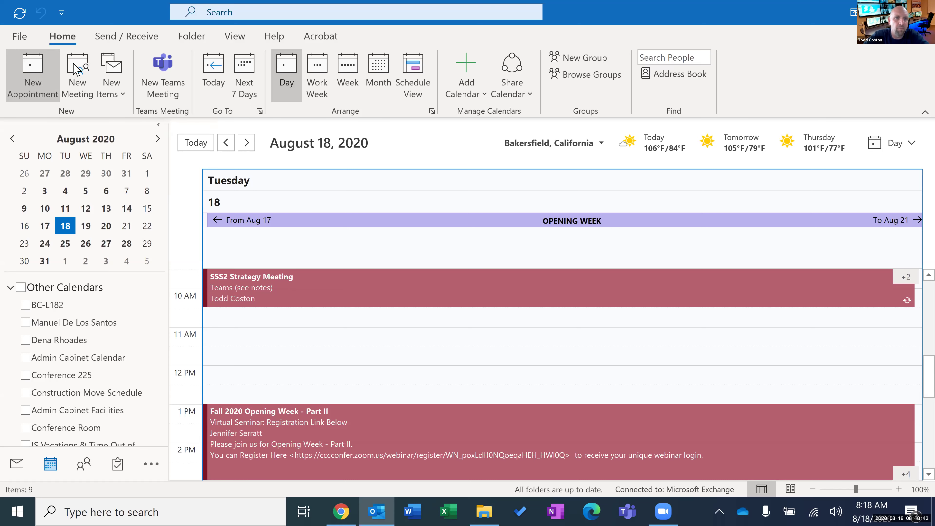
Discard a new blank appointment and return to the August 18, 2020 Day view.
left_click(33, 74)
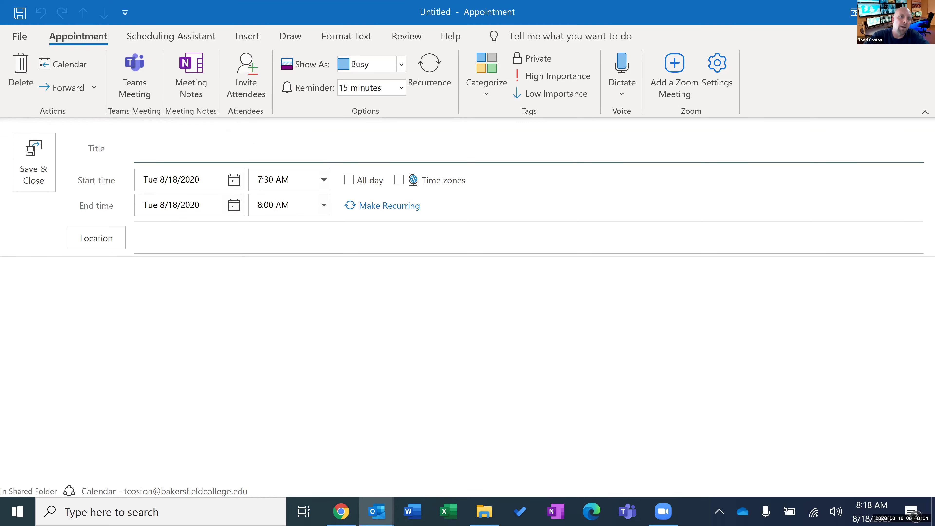
key("Escape")
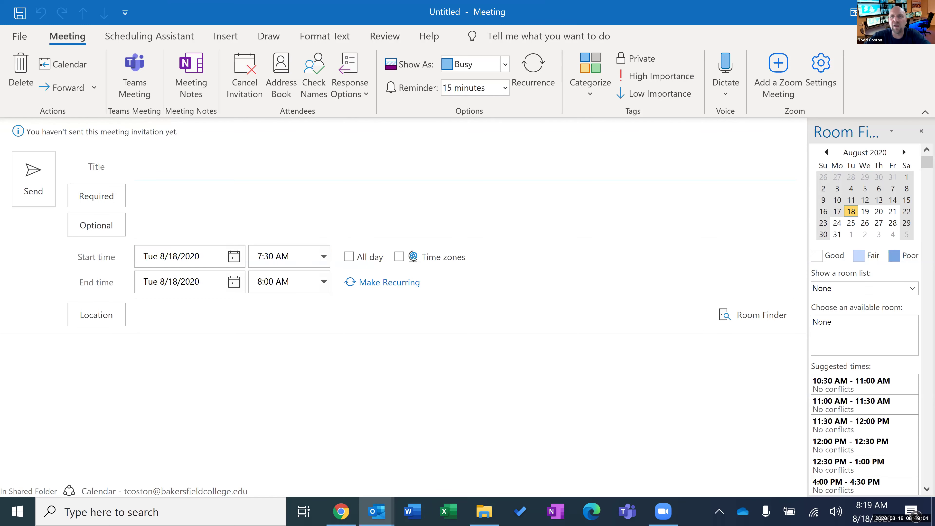
key("Escape")
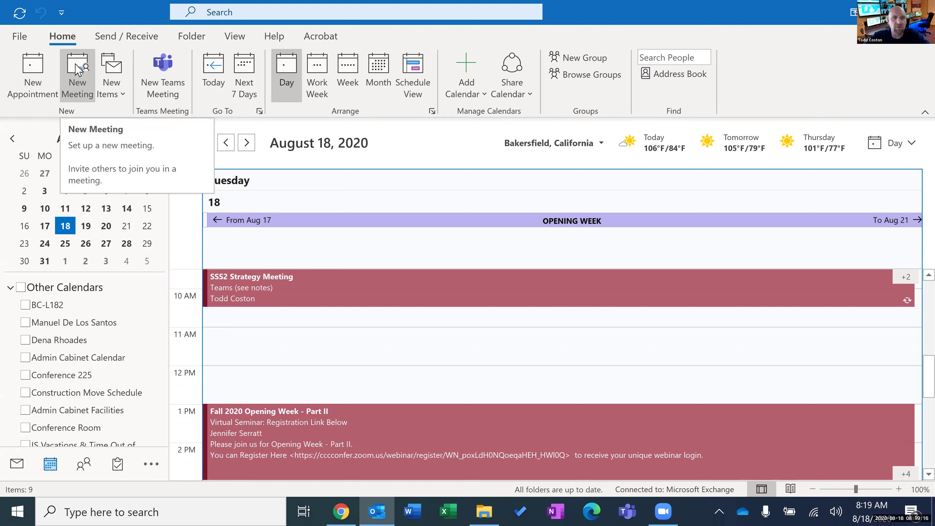
left_click(77, 69)
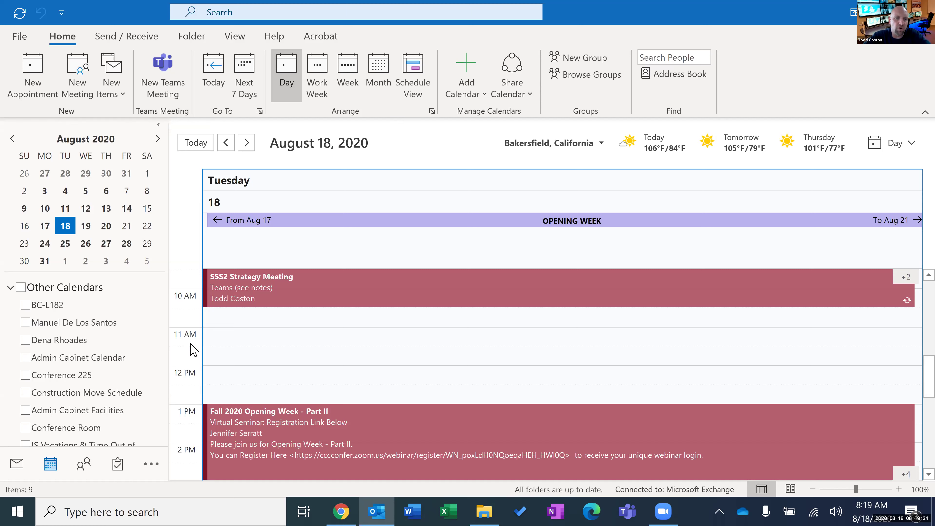
Add an 11:00 AM appointment on Tuesday 8/18/2020 titled 'Test Meeting'.
double_click(229, 331)
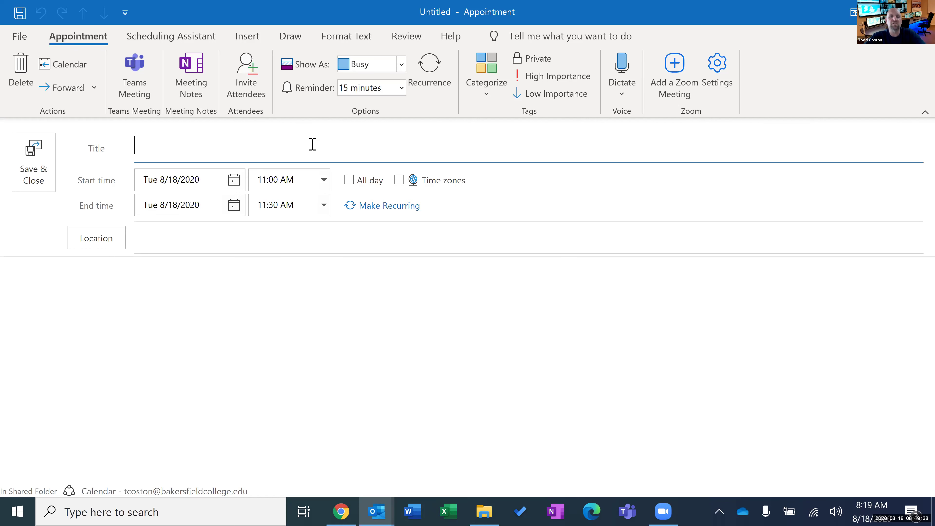
type("Test Meeting")
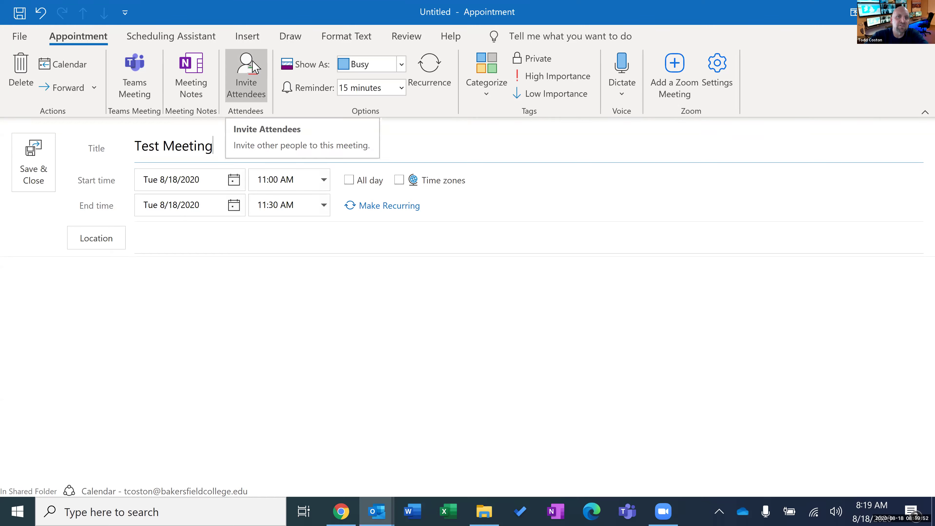
Convert Test Meeting to an invitation and resolve two colleagues in the Required field.
left_click(254, 68)
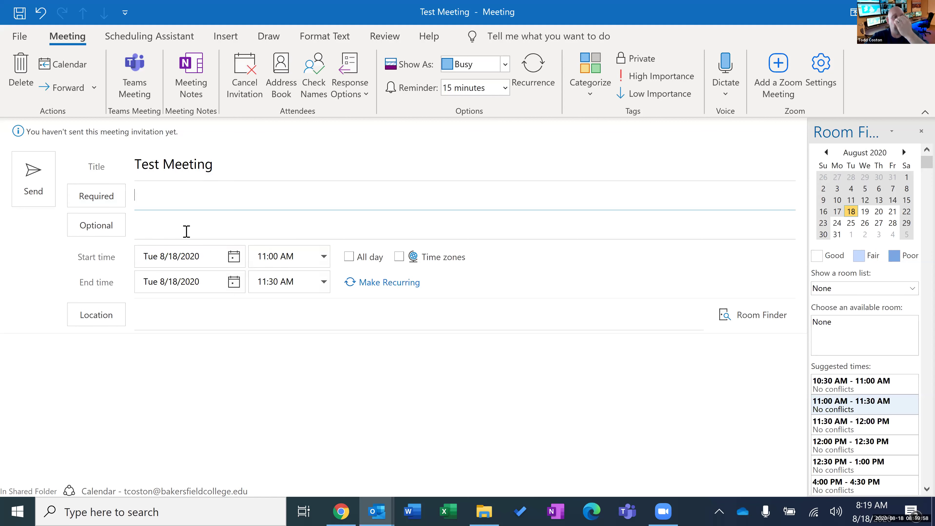
left_click(210, 193)
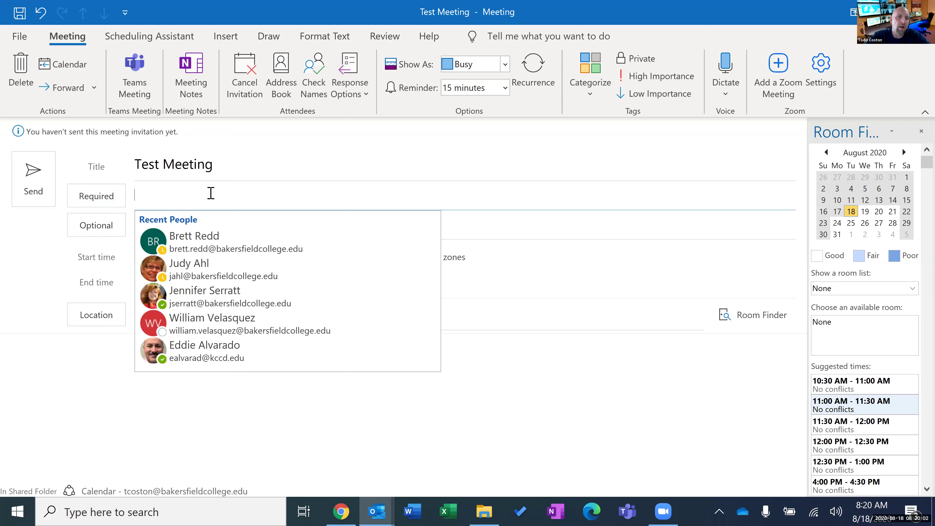
type("pam")
key("Return")
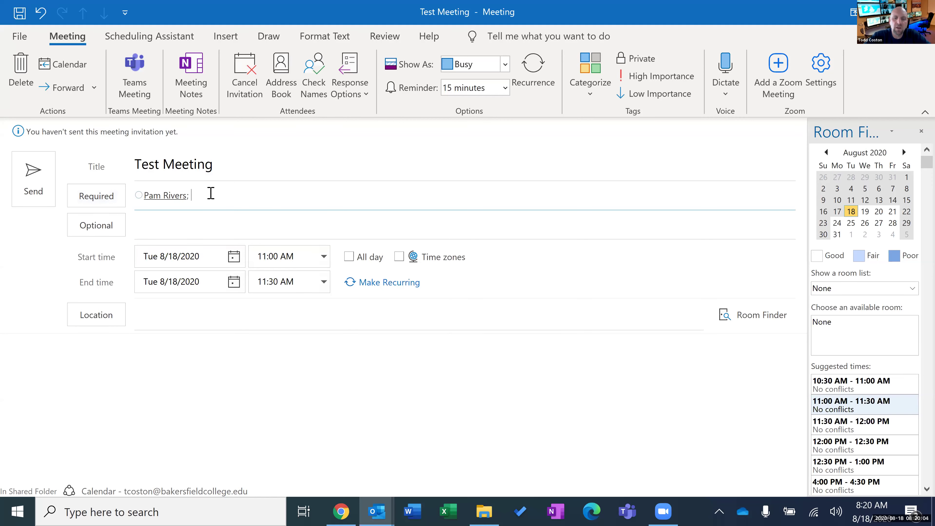
type("judy")
key("Return")
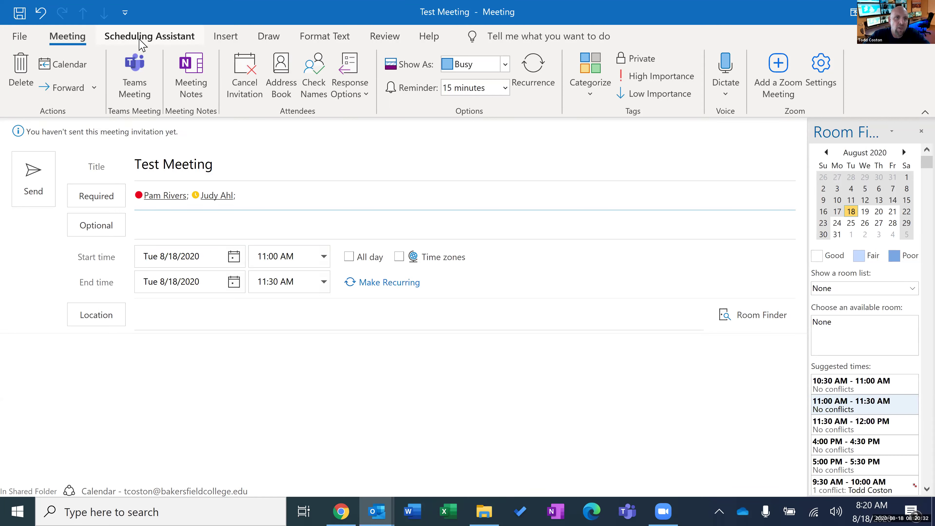
left_click(140, 41)
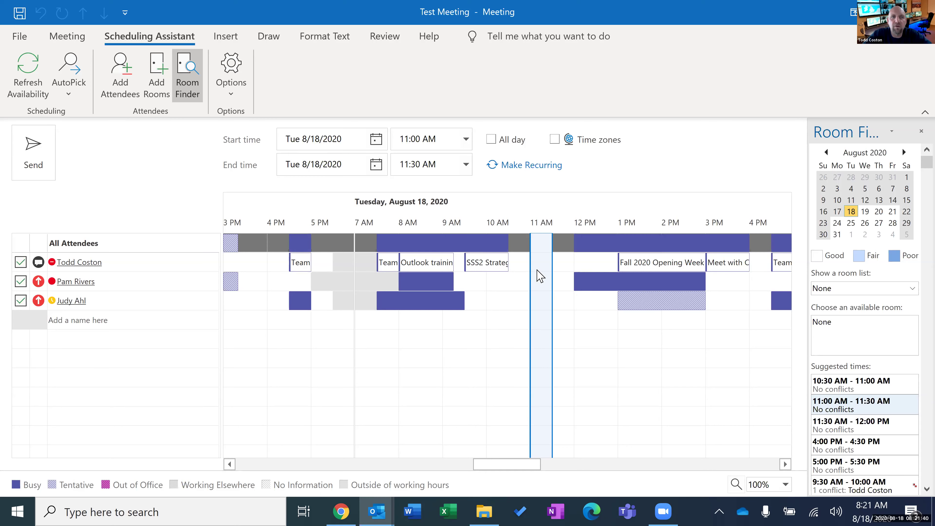
left_click(77, 41)
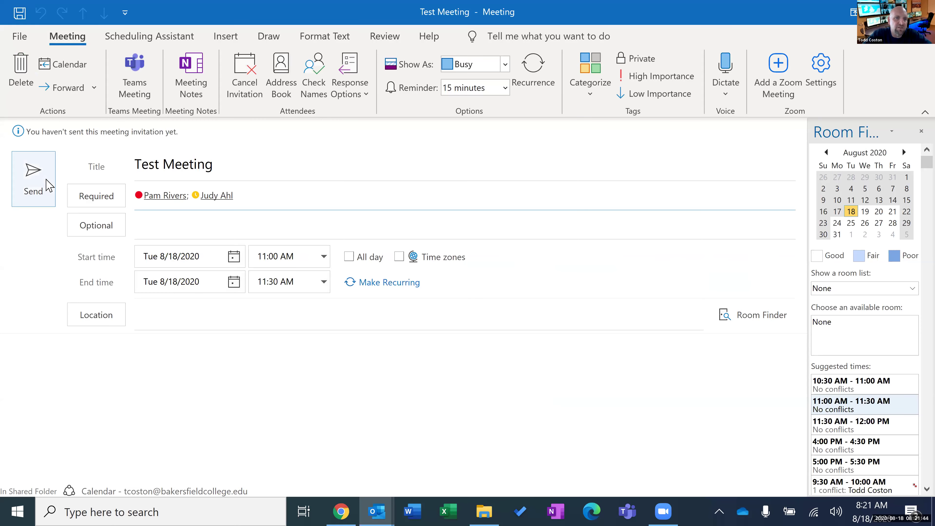
Send the Test Meeting invitation, choosing Send Anyway despite the missing location.
left_click(42, 187)
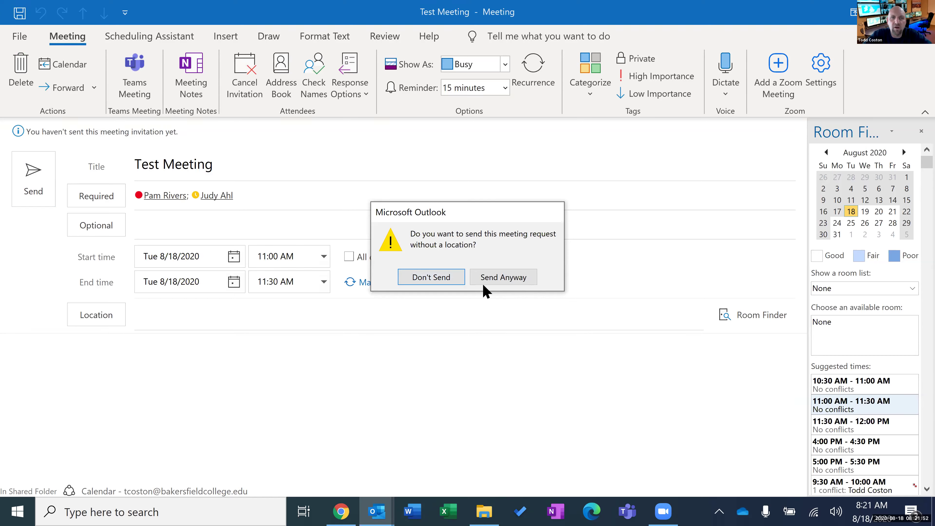
left_click(496, 277)
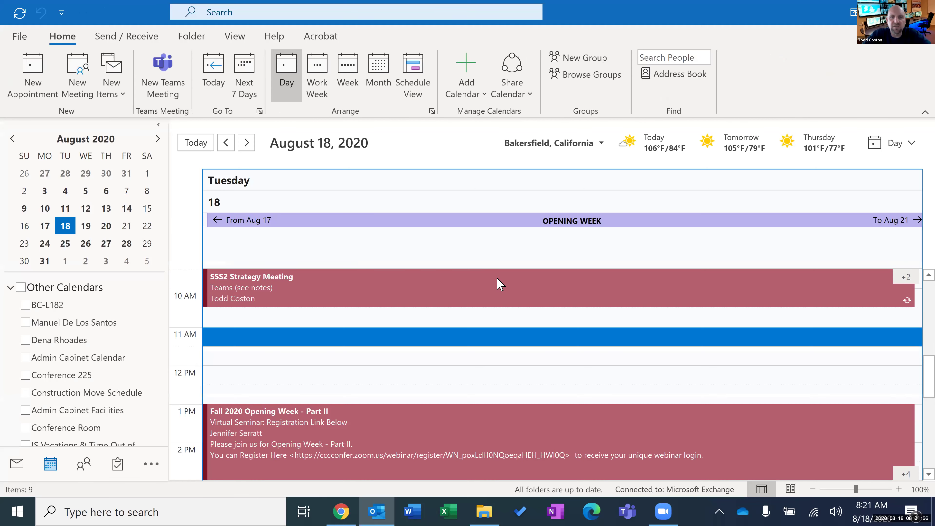
mouse_move(496, 277)
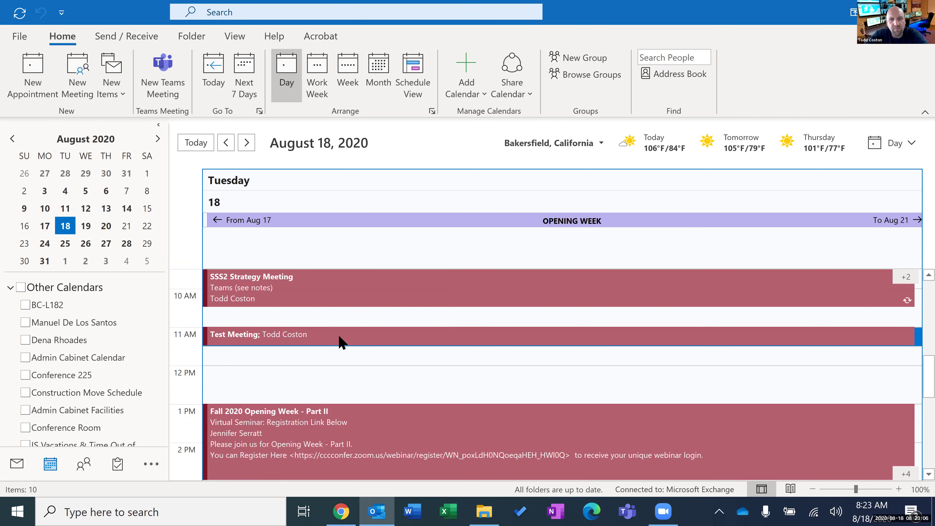
Open the Test Meeting from the calendar for editing.
left_click(353, 341)
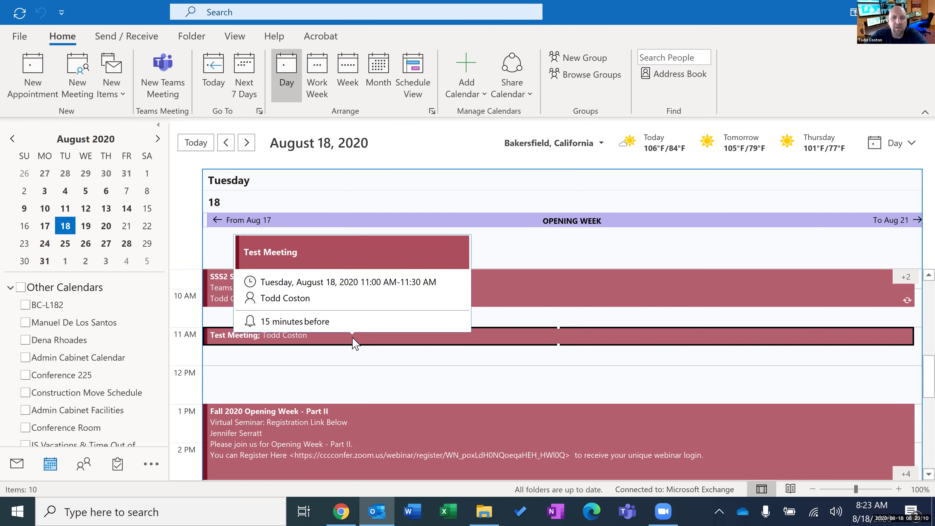
left_click(523, 336)
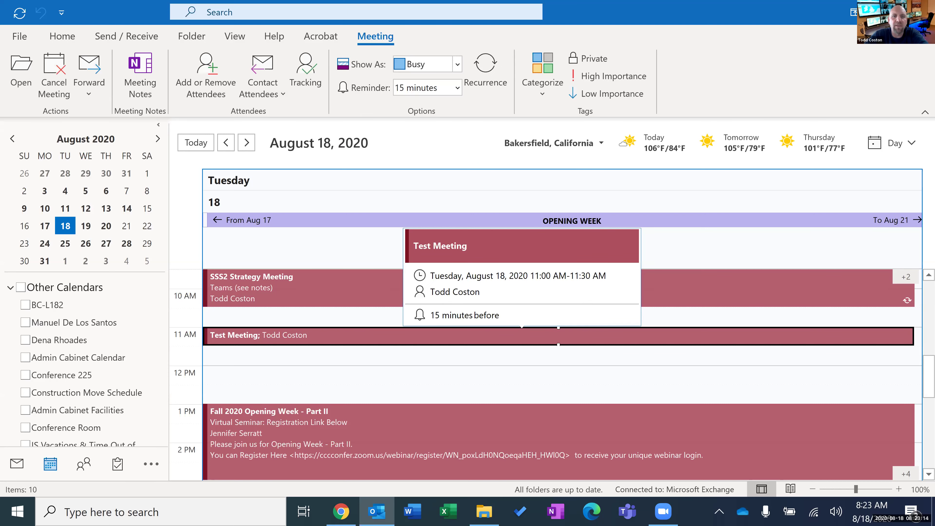
double_click(524, 336)
Type an 'Agenda' body listing '-Opening Day' and '-Classified Professional Development'.
left_click(241, 383)
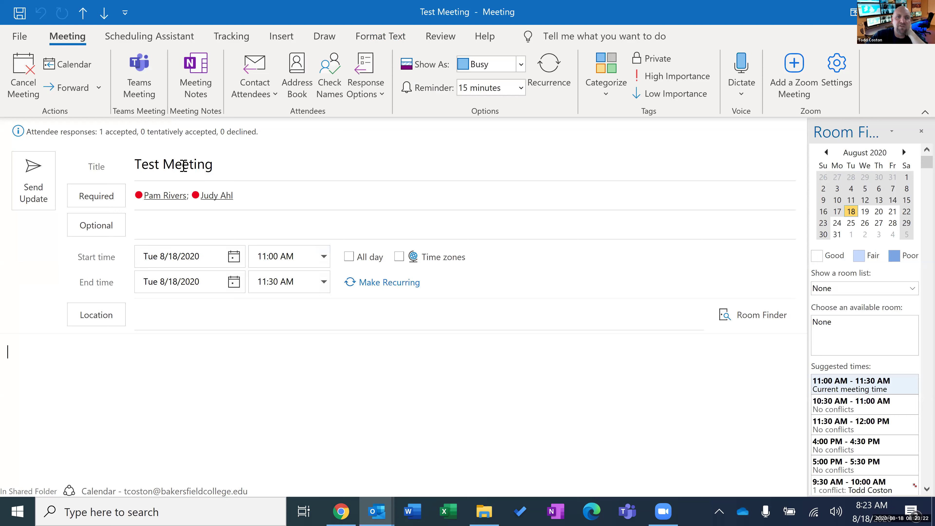
type("Agenda")
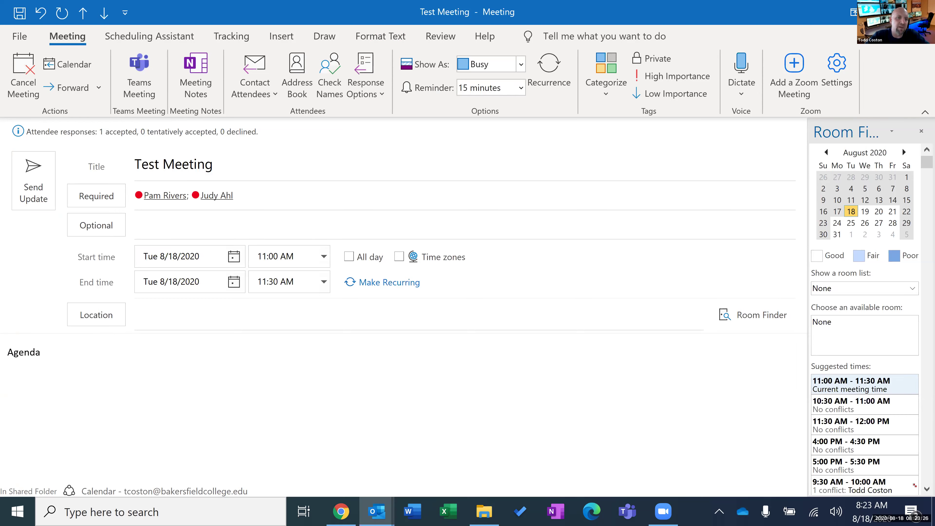
key("Return")
type("-")
type("Opening Day")
type("-")
type("Calss")
key("BackSpace")
key("BackSpace")
key("BackSpace")
key("BackSpace")
type("lassified Professional Development")
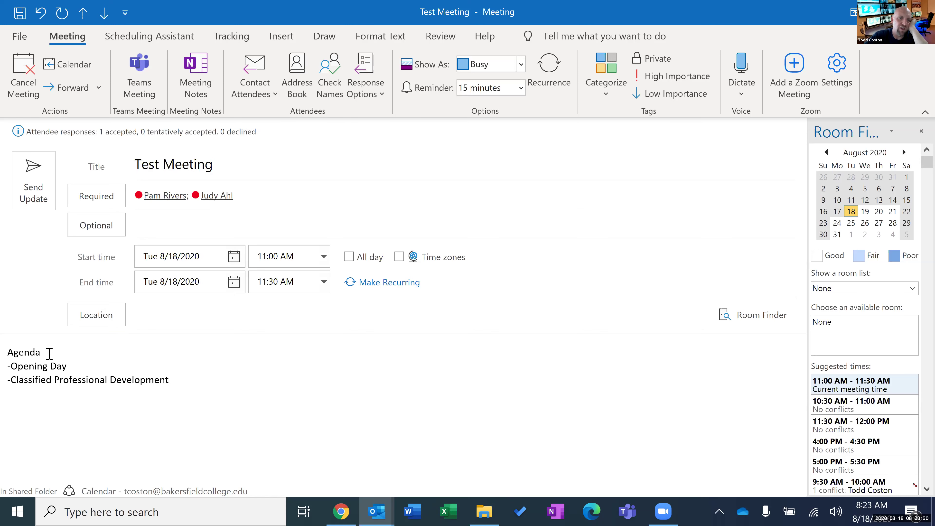
Send the agenda update to attendees, choosing Send Anyway without a location.
left_click(42, 201)
left_click(528, 276)
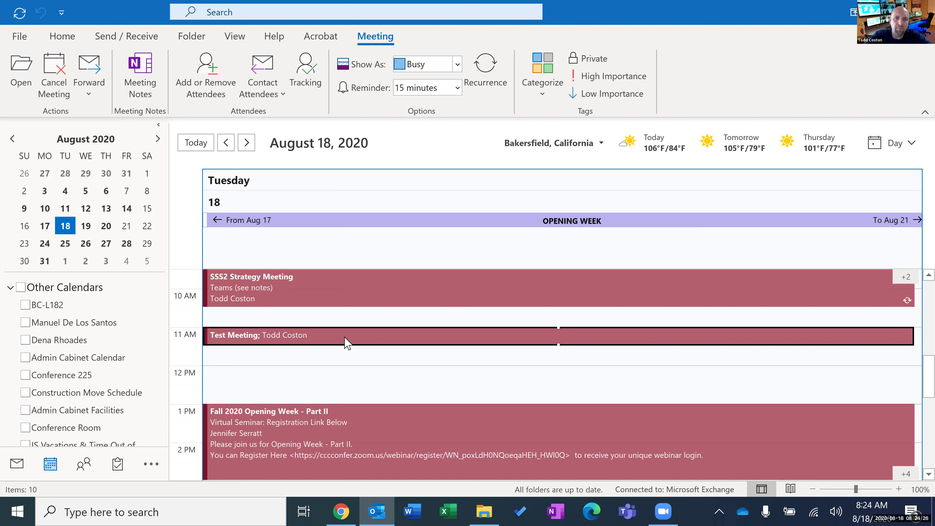
Reopen Test Meeting and view its Scheduling Assistant free/busy grid for August 18, 2020.
mouse_move(336, 339)
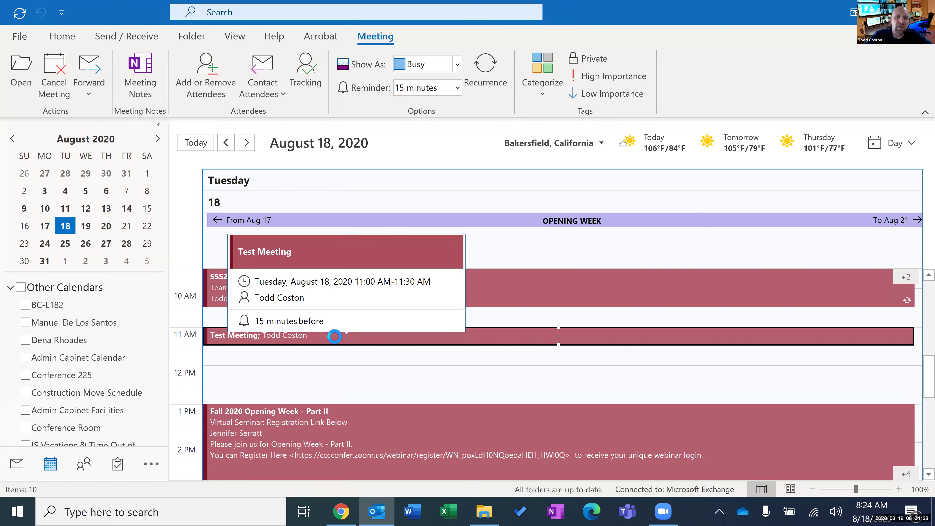
double_click(335, 338)
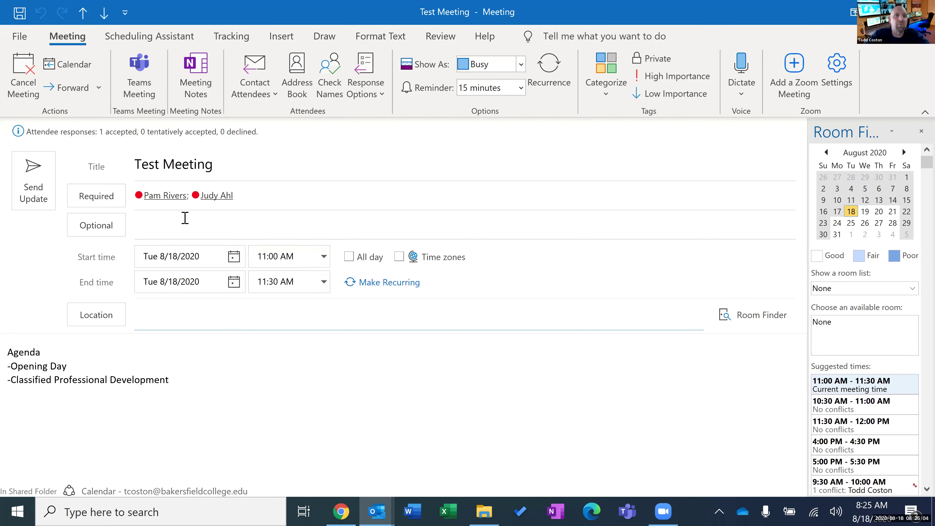
left_click(137, 37)
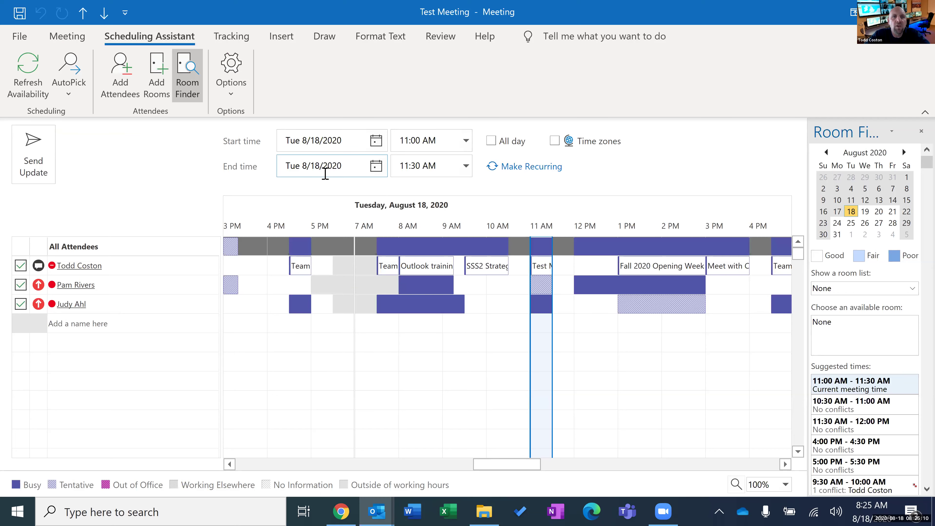
Show the Tracking list of attendee responses for Test Meeting.
left_click(238, 38)
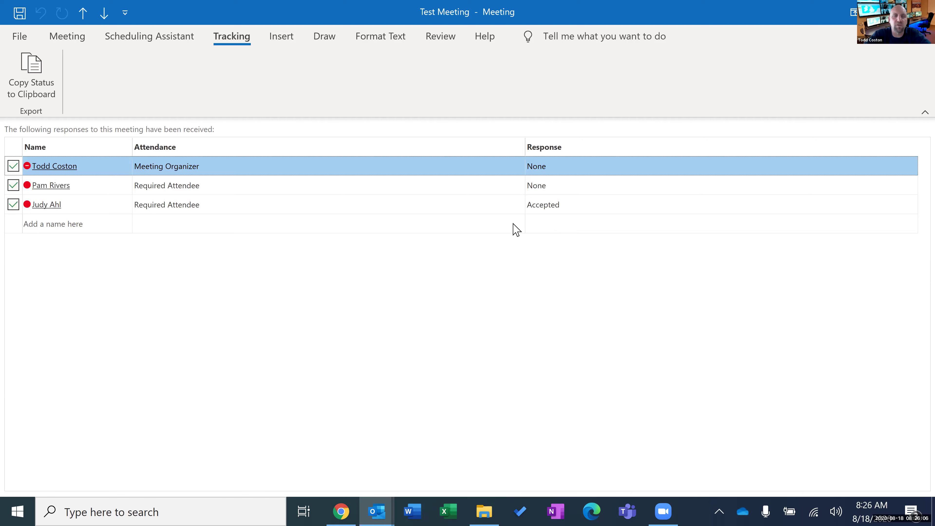
Return to the Meeting form, close the window, and reopen Test Meeting from the calendar.
left_click(83, 41)
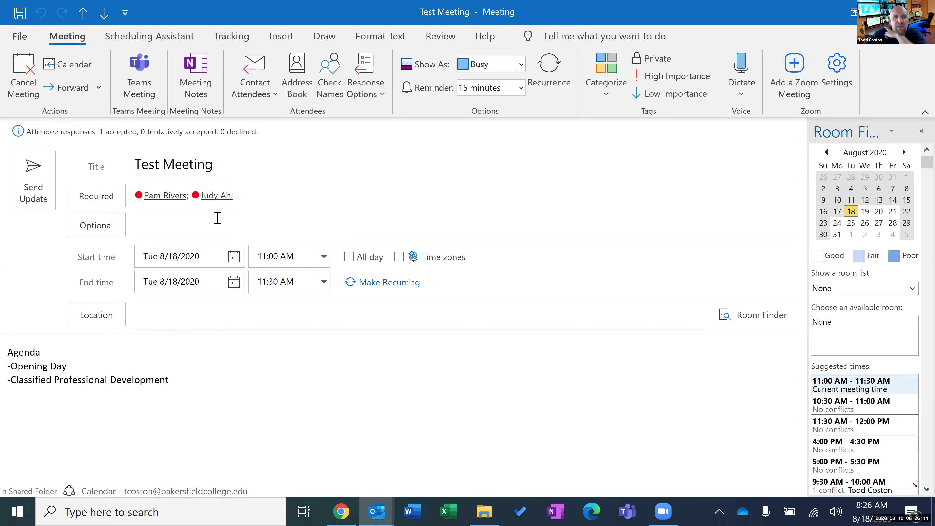
left_click(924, 11)
mouse_move(319, 346)
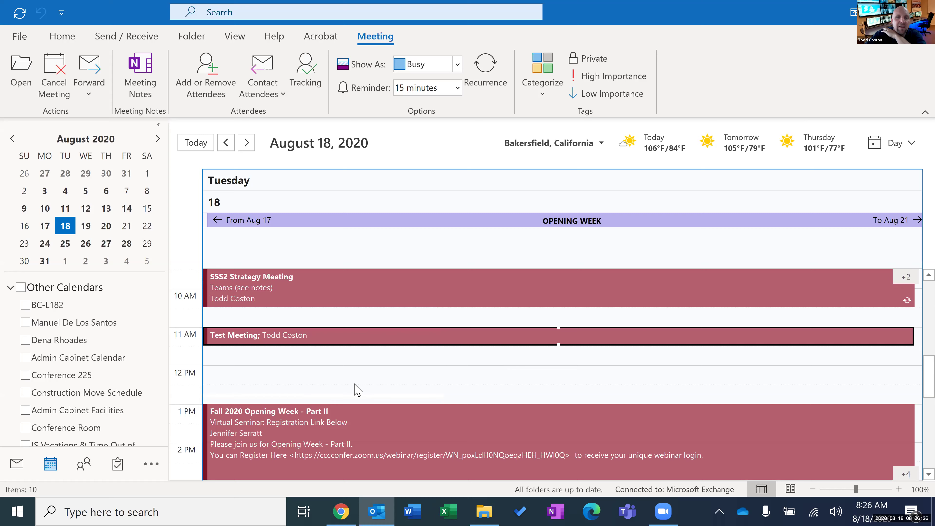
double_click(348, 335)
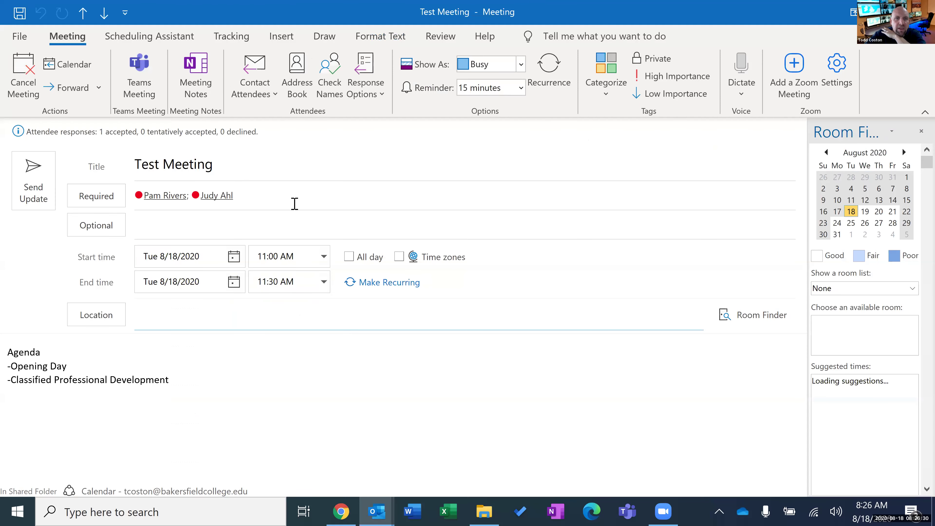
Add the suggested colleague as a third required attendee and start sending the update.
left_click(296, 198)
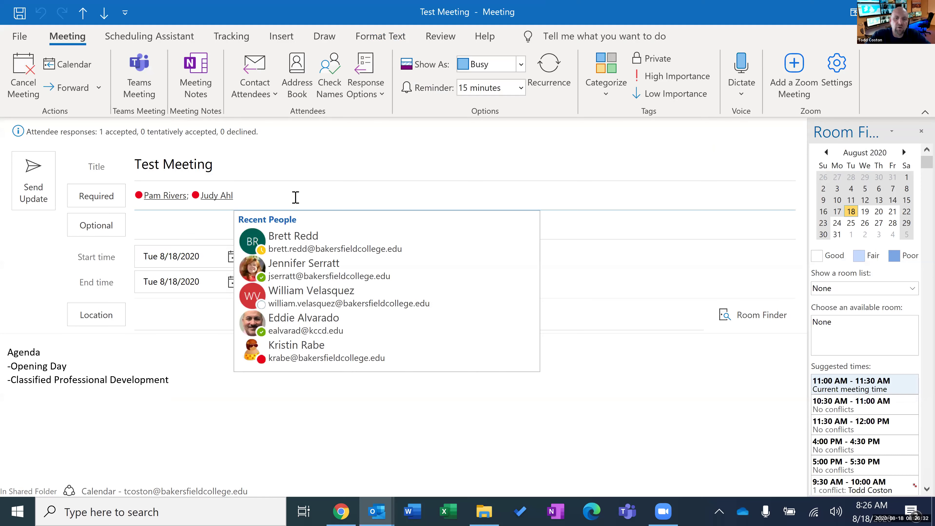
key("Escape")
type("scot")
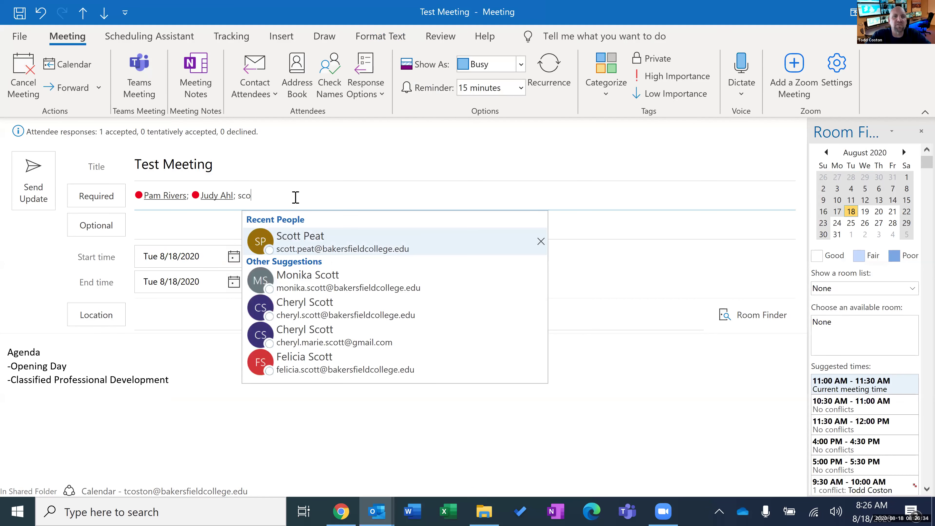
left_click(309, 236)
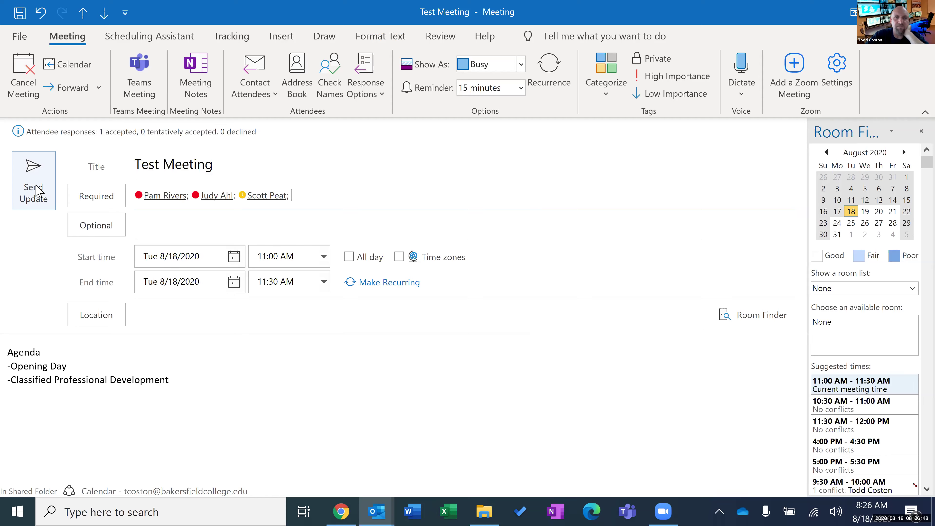
left_click(38, 190)
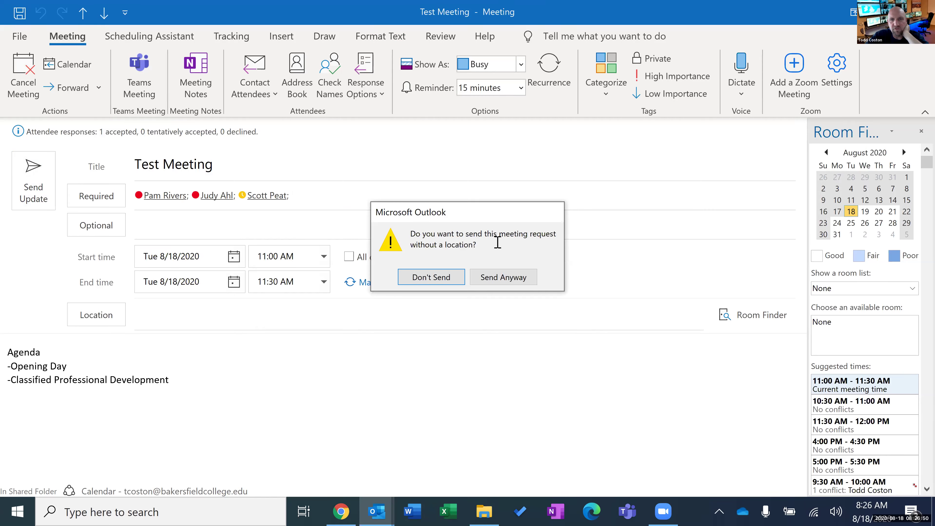
Accept the missing-location prompt, then cancel the Send Update to Attendees dialog.
left_click(489, 280)
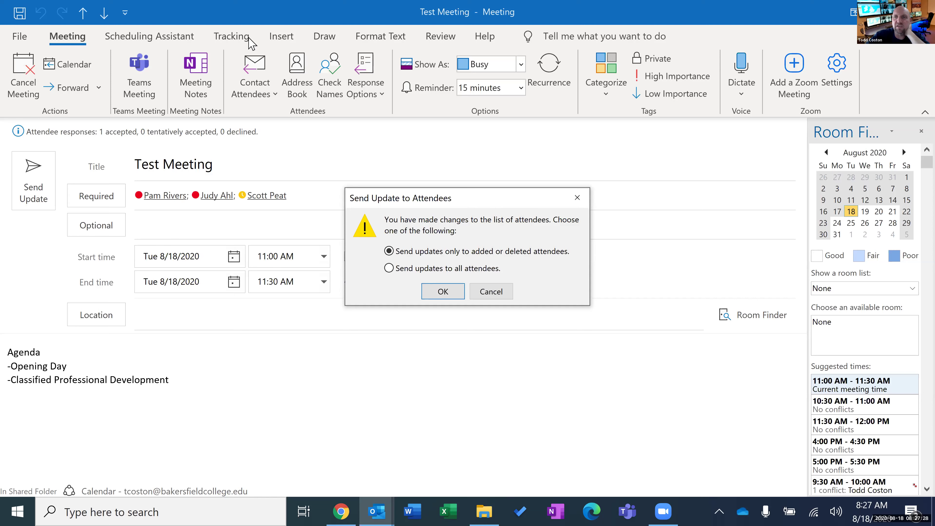
left_click(506, 293)
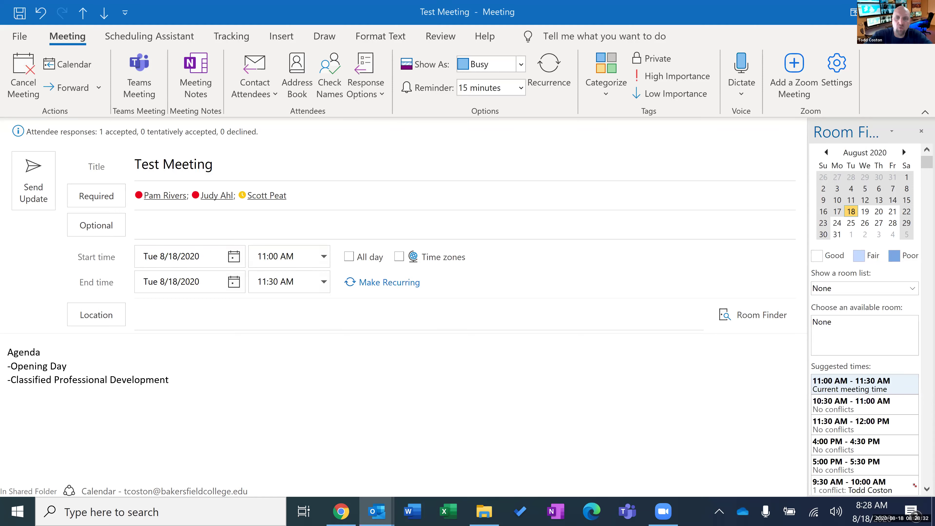
Close Test Meeting, discarding the third-attendee change.
key("Escape")
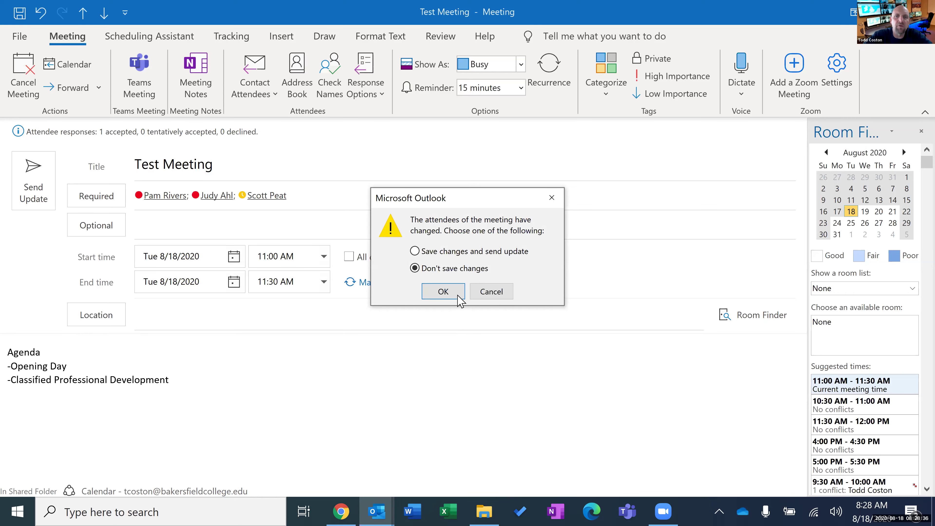
left_click(443, 291)
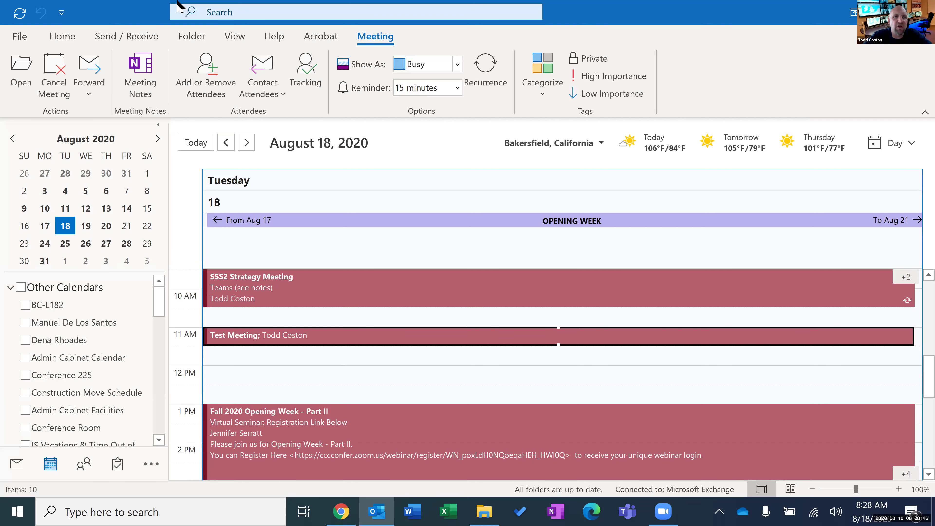
Create a new appointment for Tue 8/18/2020, 11:00–11:30 AM, from the Home tab.
left_click(67, 36)
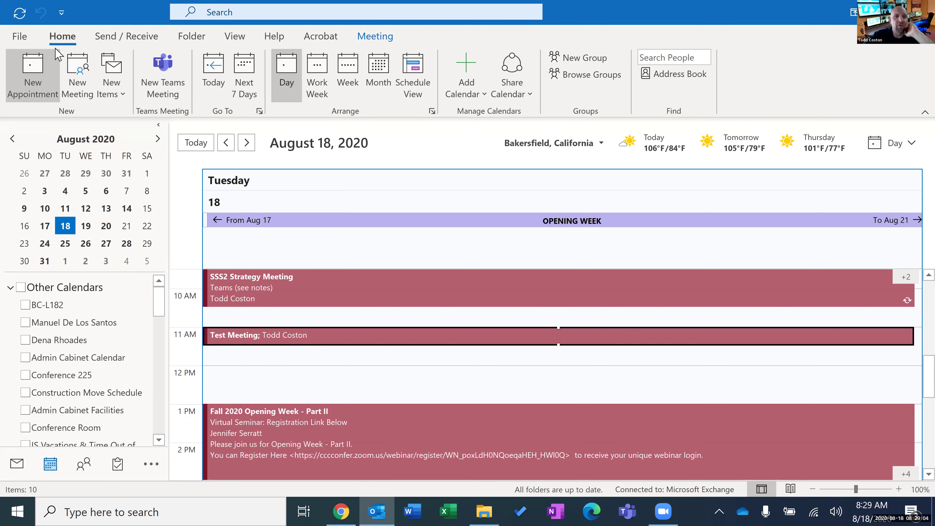
left_click(55, 55)
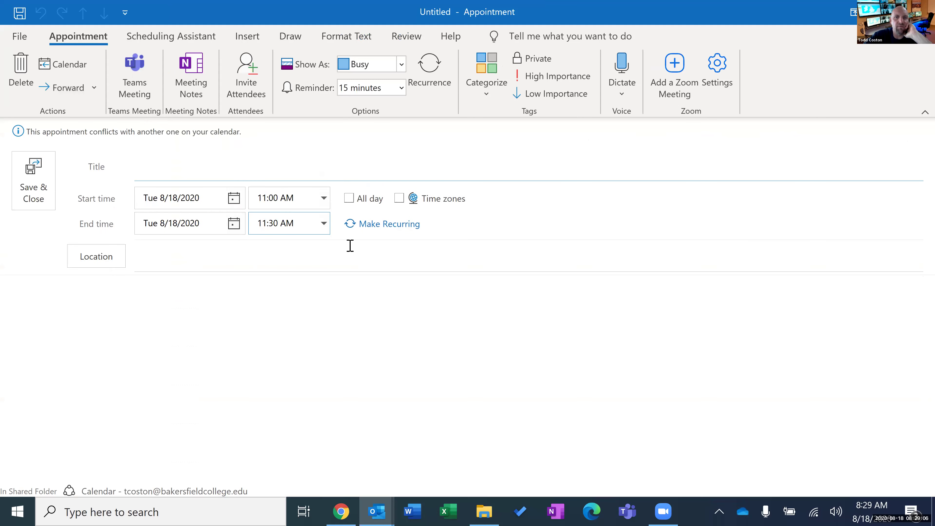
Make the Tue 8/18/2020 appointment all-day, toggling the All day box off and on to compare.
left_click(350, 200)
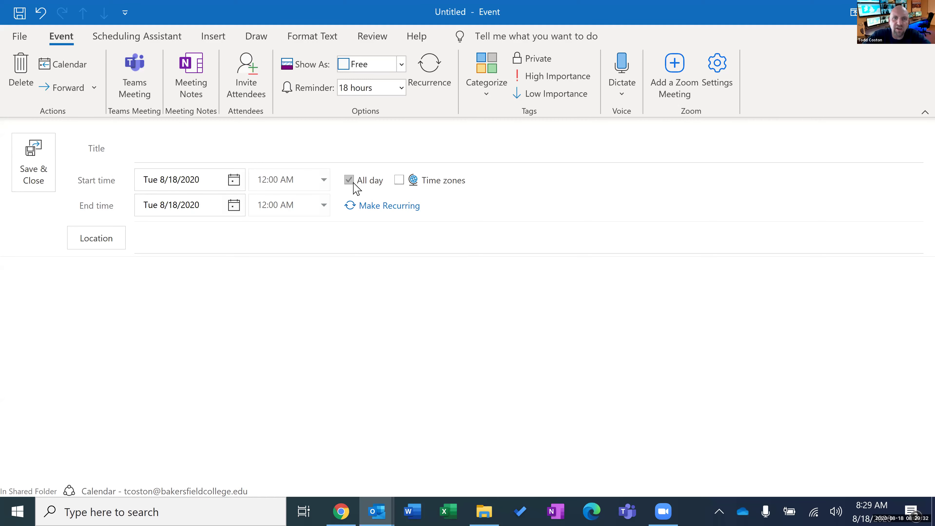
left_click(352, 182)
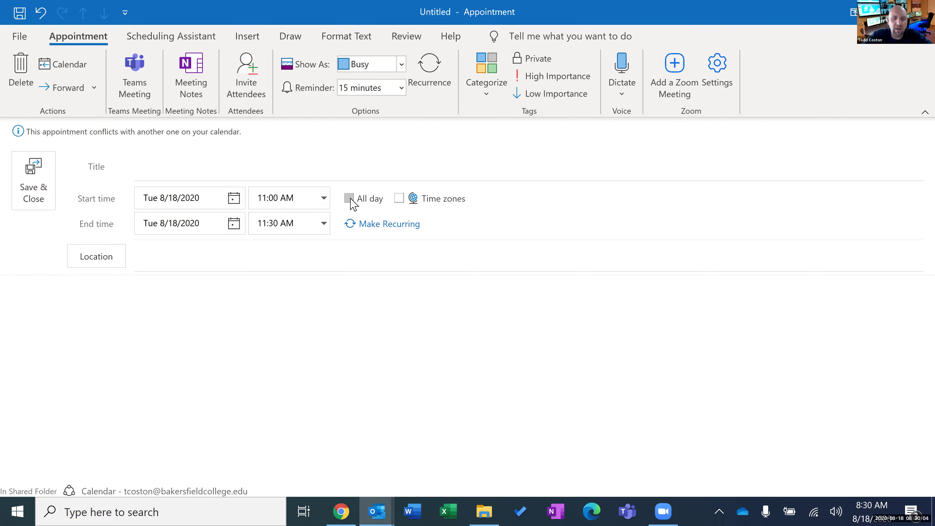
left_click(348, 198)
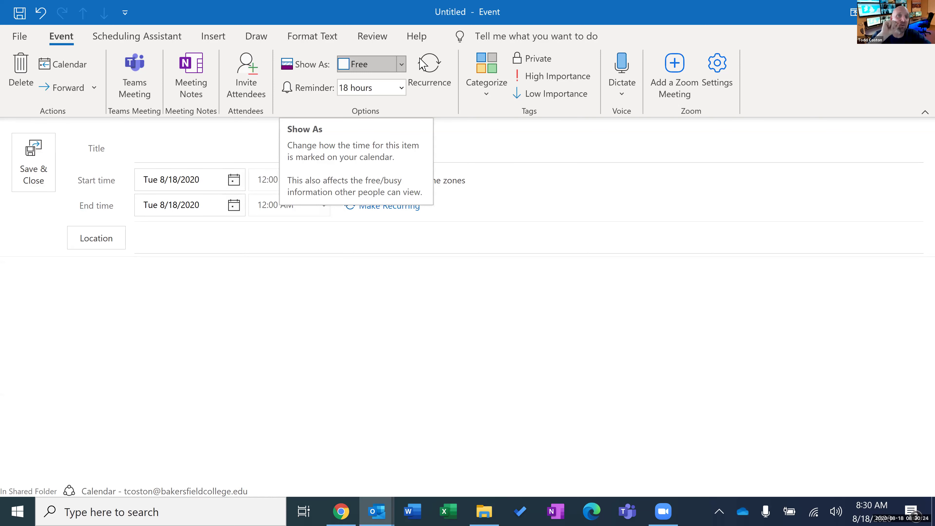
left_click(402, 65)
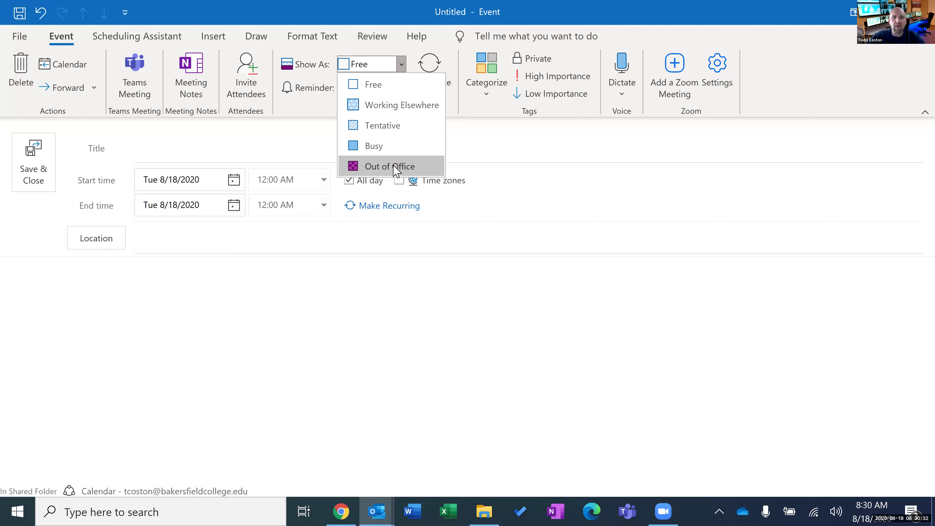
Keep the event shown as Free and bring up its Appointment Recurrence settings.
left_click(404, 191)
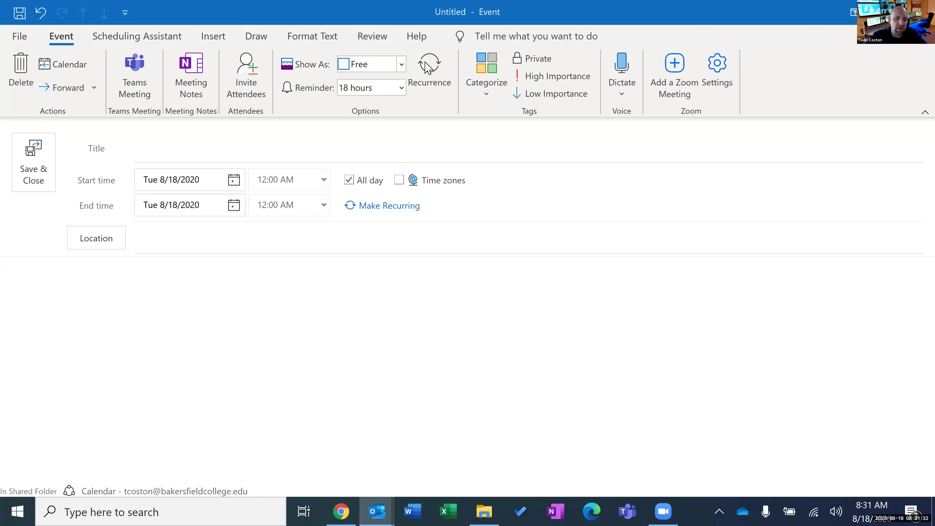
left_click(427, 68)
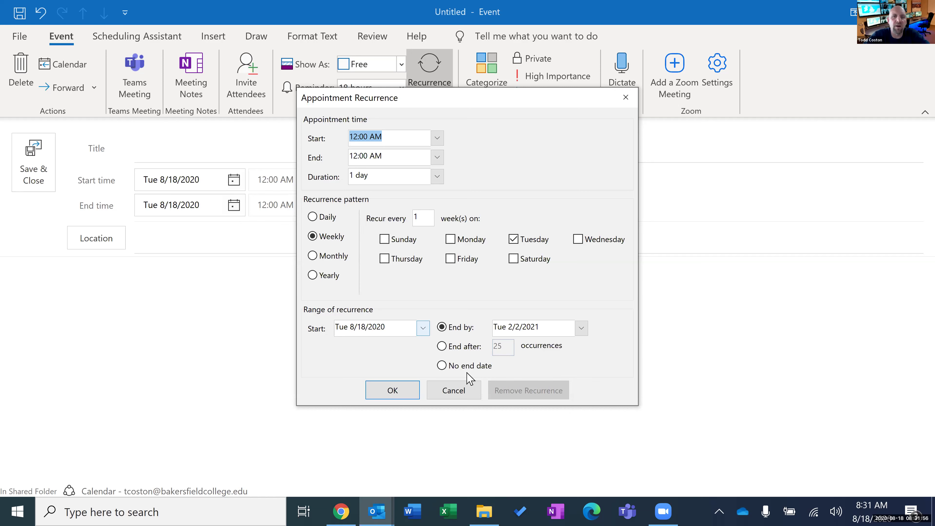
Cancel the recurrence dialog without a repeat pattern and close the untitled event window.
left_click(464, 389)
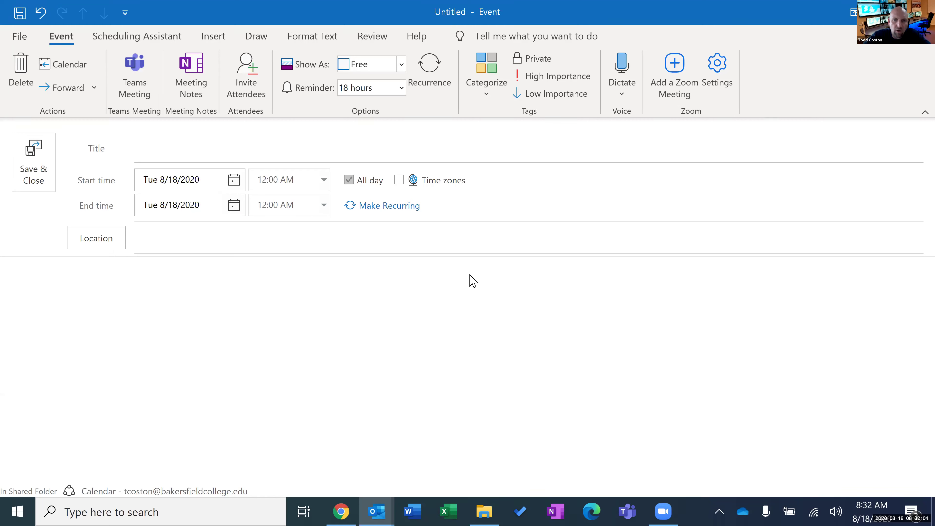
key("Escape")
Discard the unsaved untitled event and send the cancellation for the 11 AM Test Meeting.
left_click(472, 296)
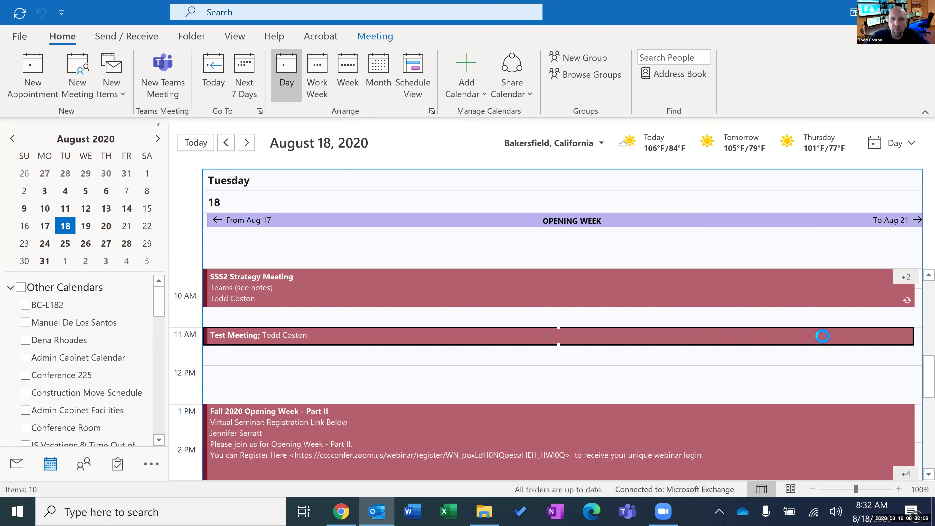
double_click(824, 341)
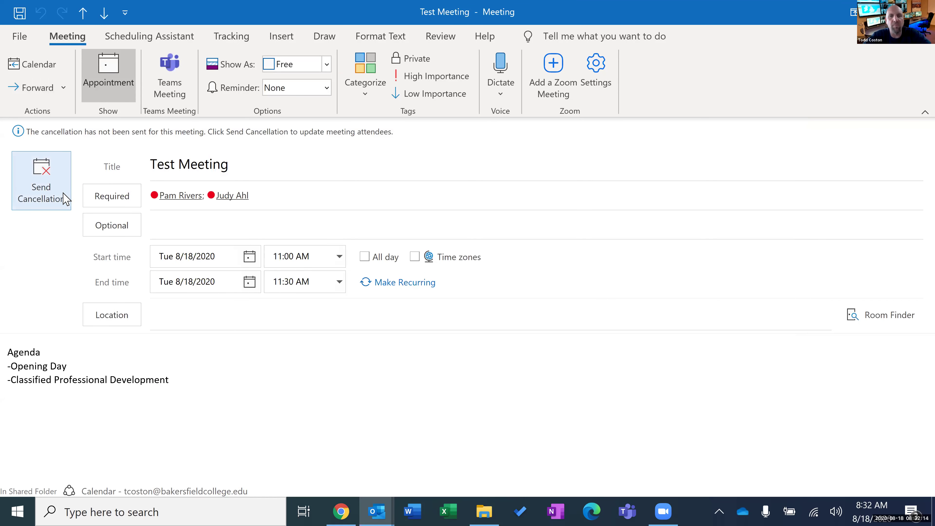
left_click(65, 198)
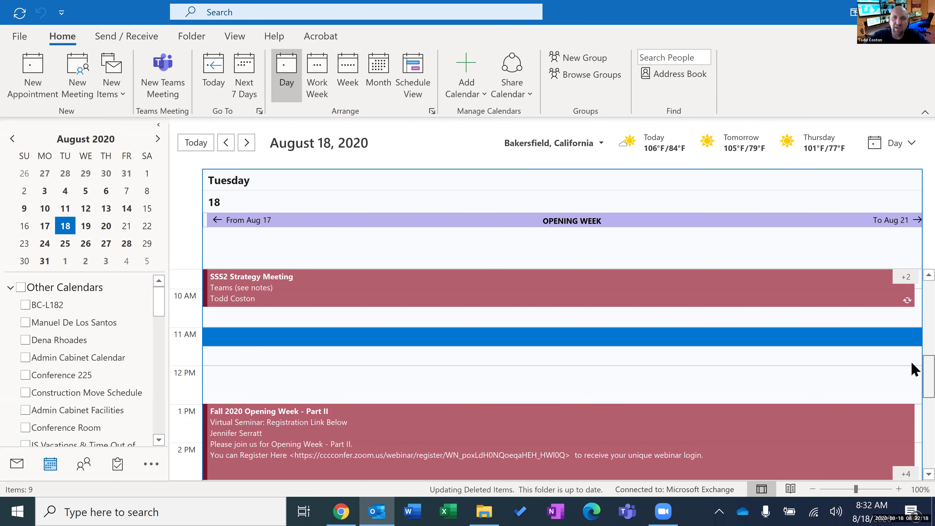
scroll(912, 355, "up", 2)
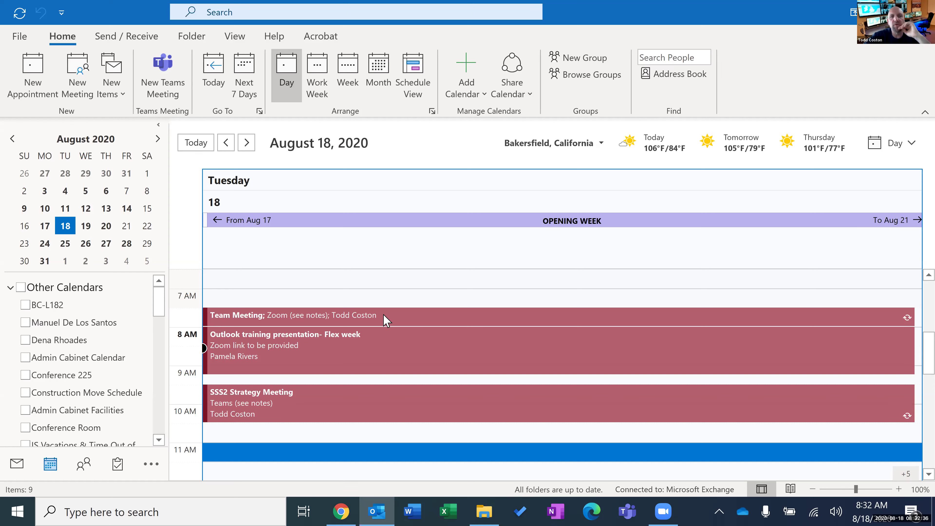
Back out of the recurring Team Meeting prompt without opening it and switch to the Mail Inbox.
double_click(385, 316)
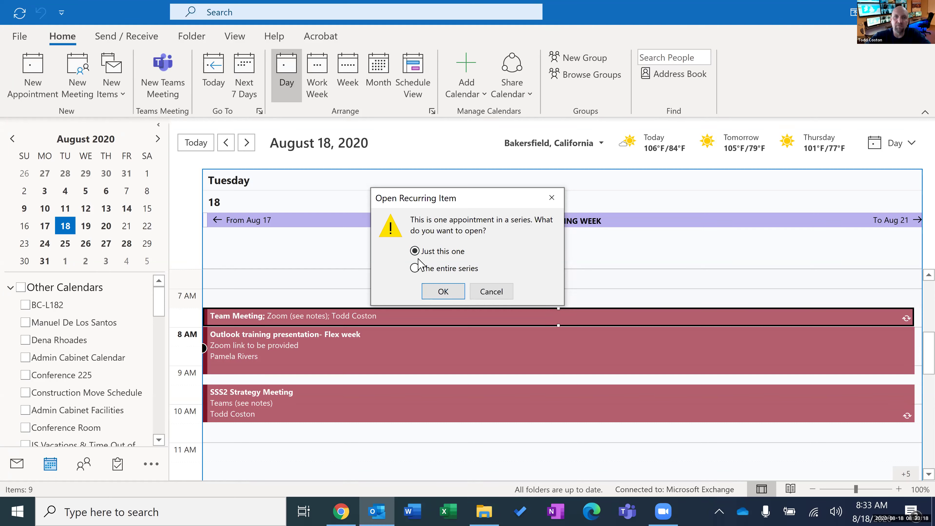
left_click(494, 291)
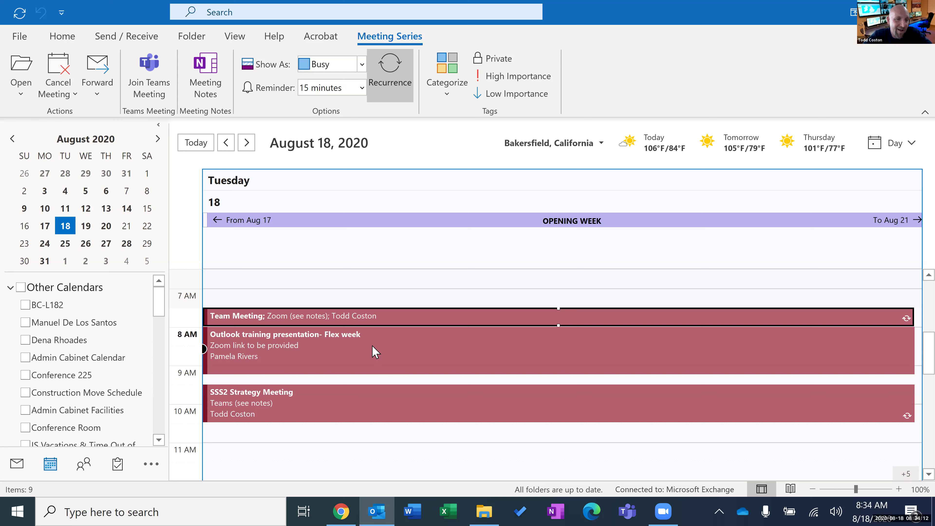
left_click(19, 469)
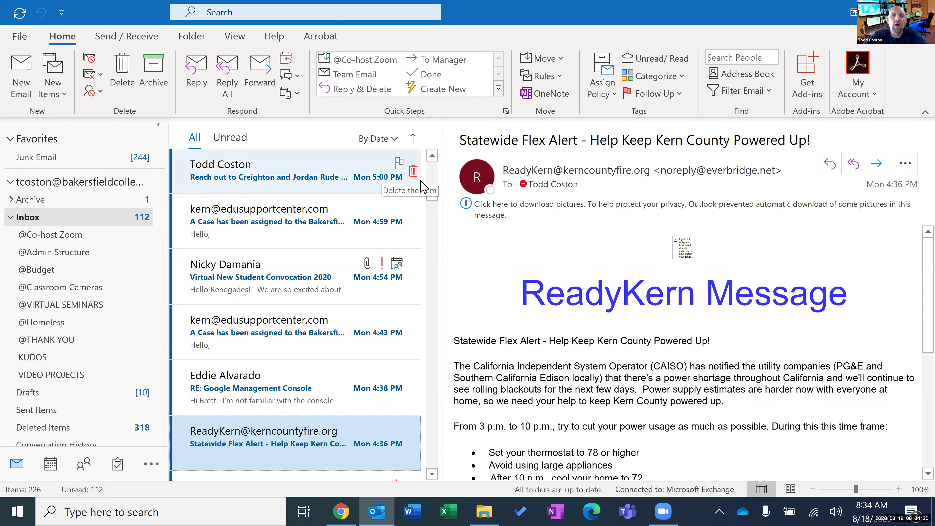
Create a new email message and drag its window lower on the screen.
scroll(438, 162, "up", 3)
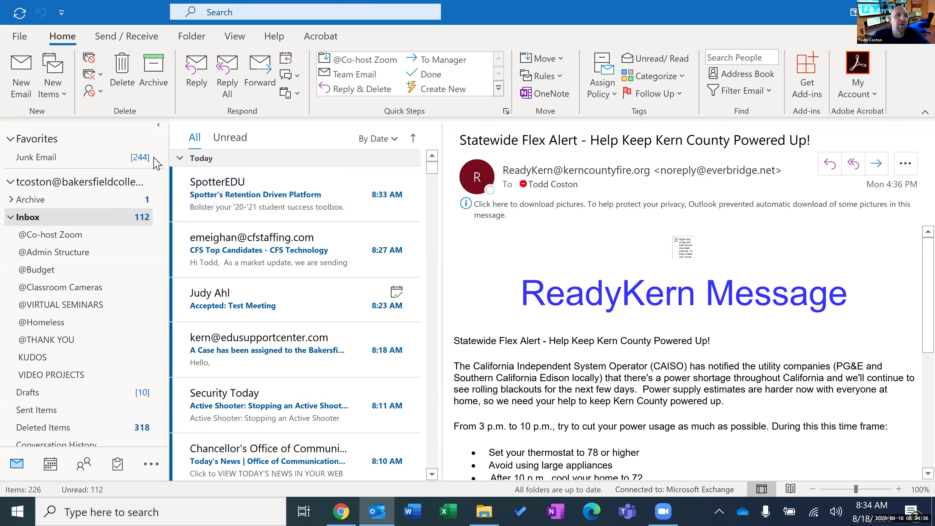
left_click(20, 68)
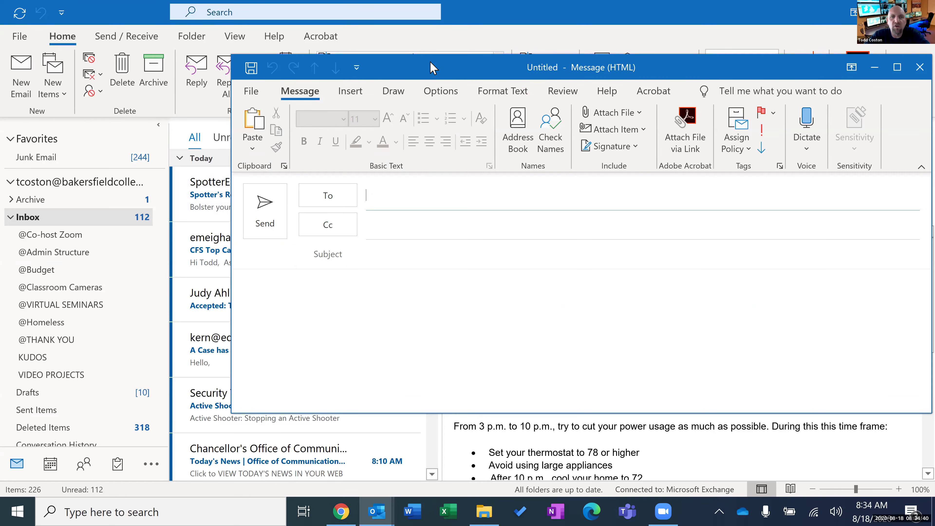
left_click_drag(433, 68, 266, 77)
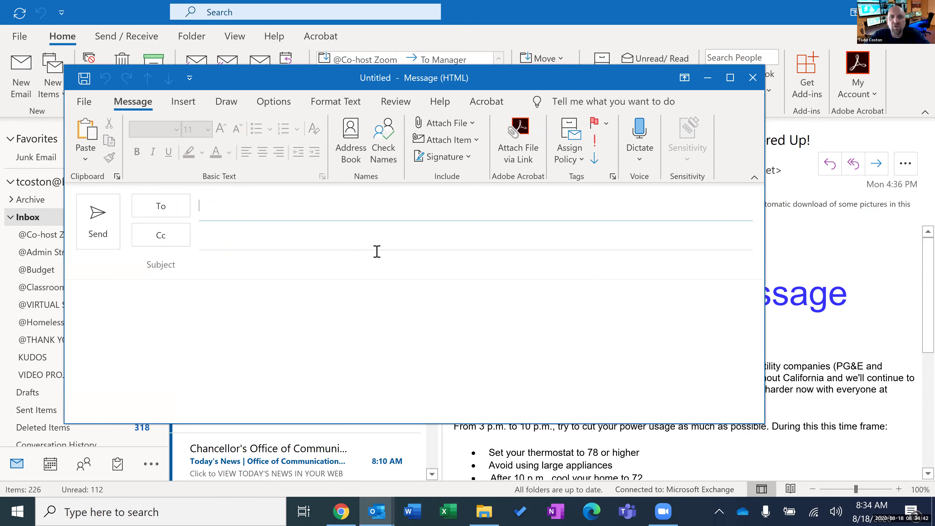
left_click_drag(497, 83, 504, 175)
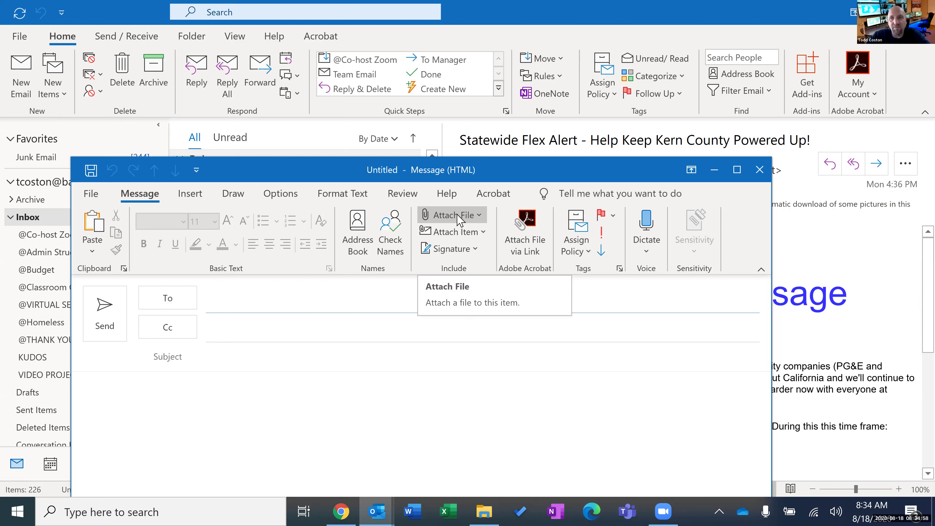
Drag 'Manage Your Life with Outlook-Content Outline_v3.docx' from the Outlook Training folder onto the message.
left_click(483, 510)
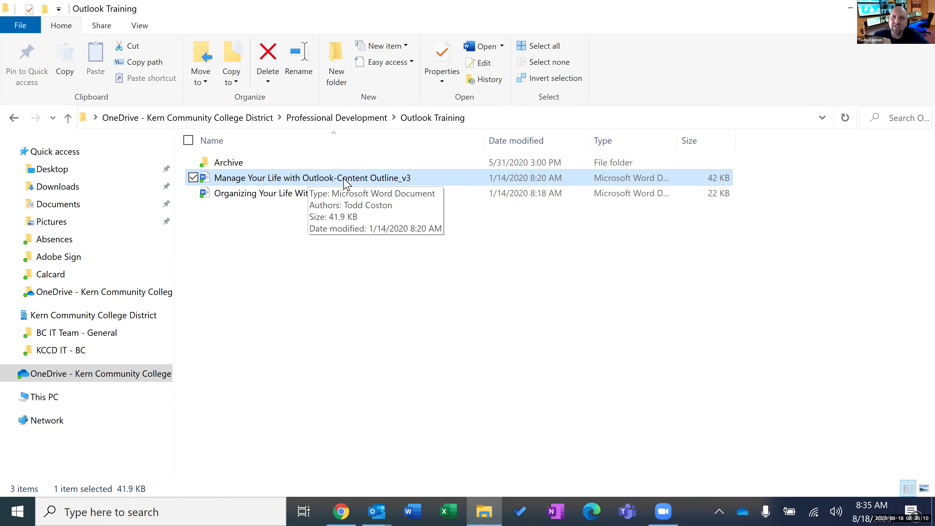
left_click_drag(344, 182, 424, 440)
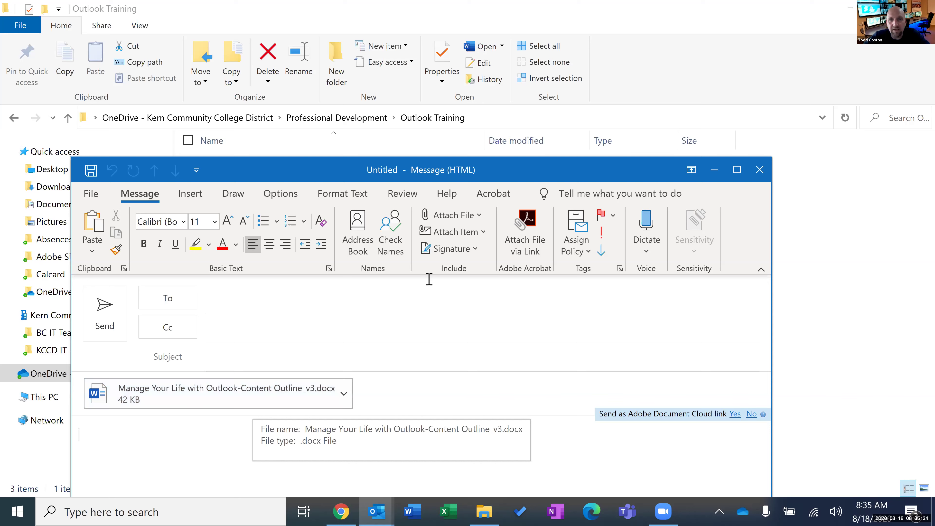
left_click(455, 216)
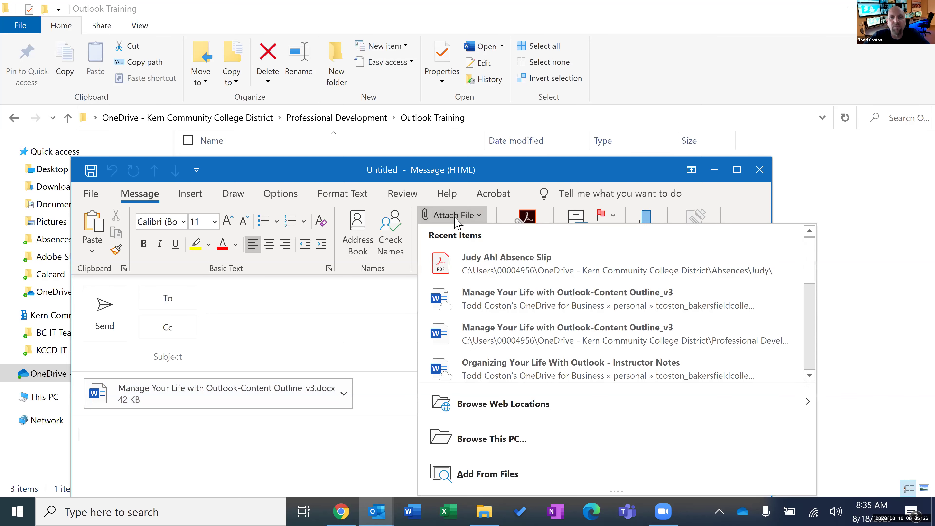
left_click(523, 442)
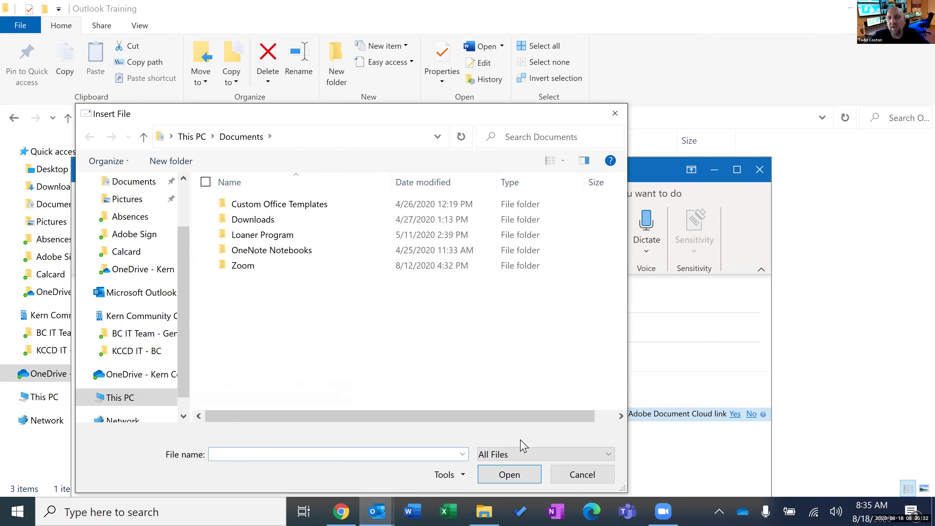
left_click(575, 476)
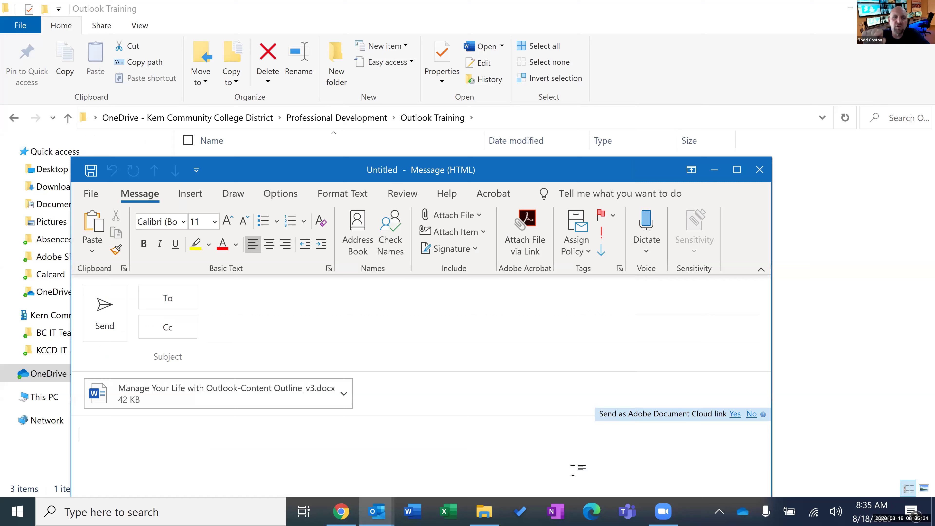
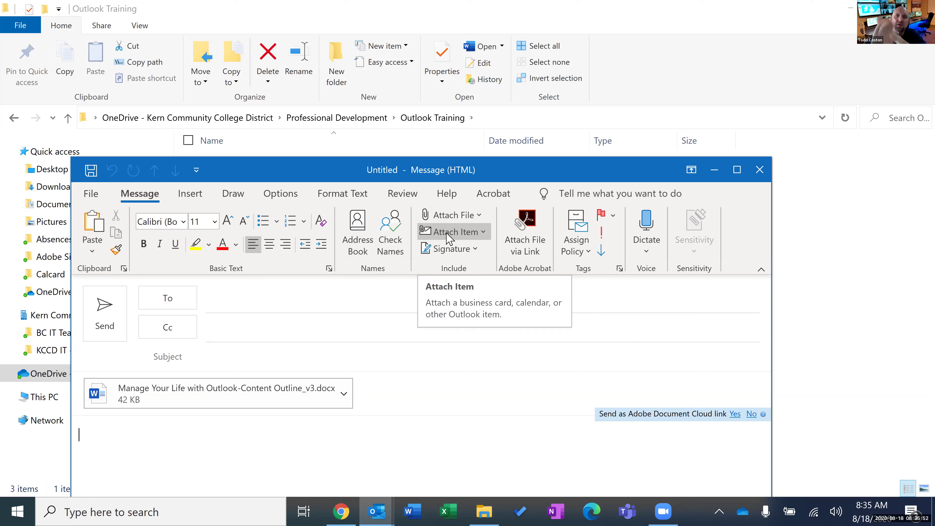
Attach the SpotterEDU 'Spotter's Retention Driven Platform' email to the draft as an Outlook item.
left_click(448, 236)
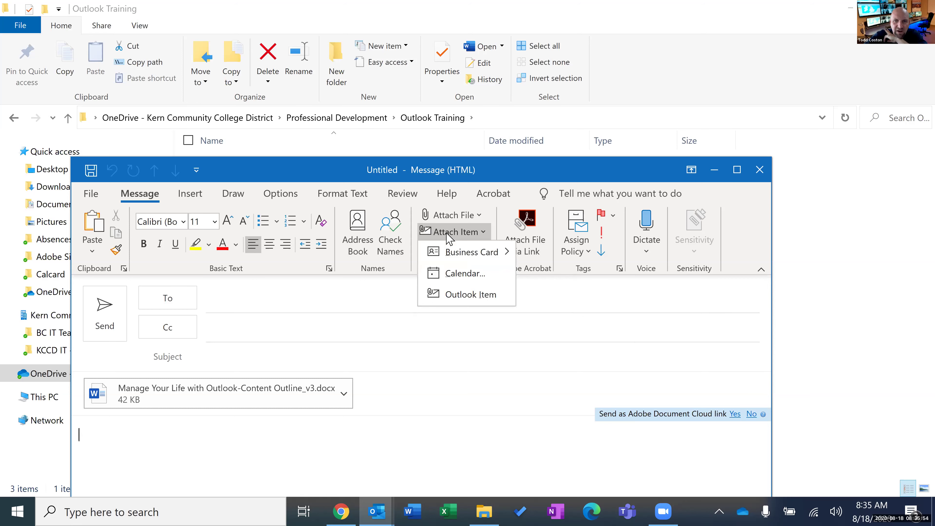
left_click(458, 294)
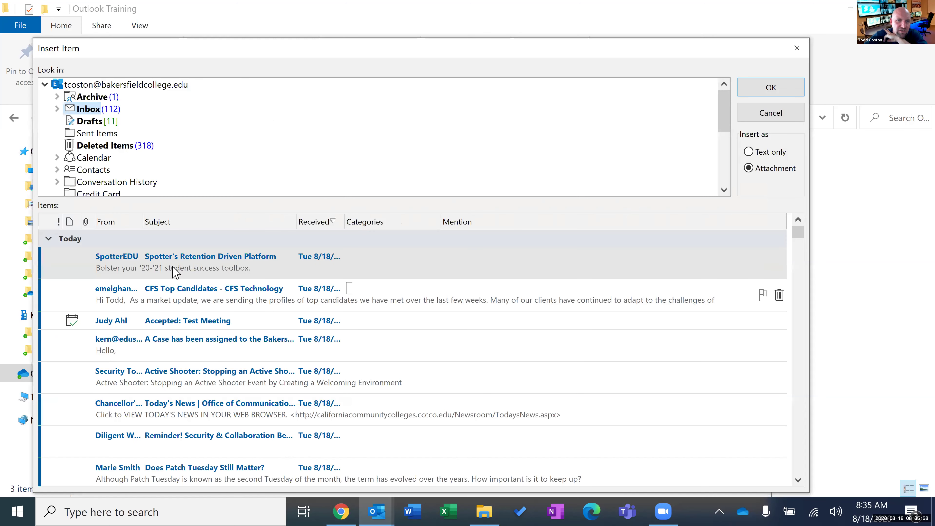
left_click(204, 266)
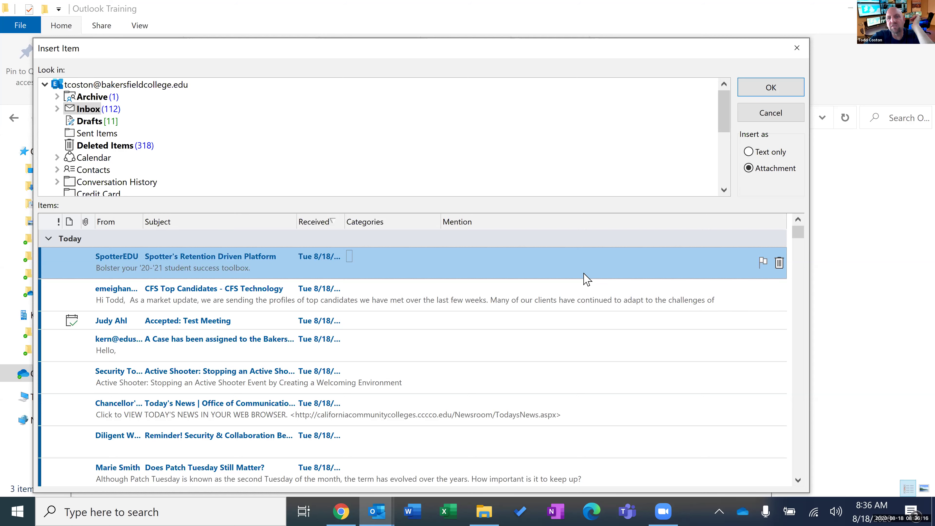
double_click(362, 271)
left_click_drag(443, 176, 426, 37)
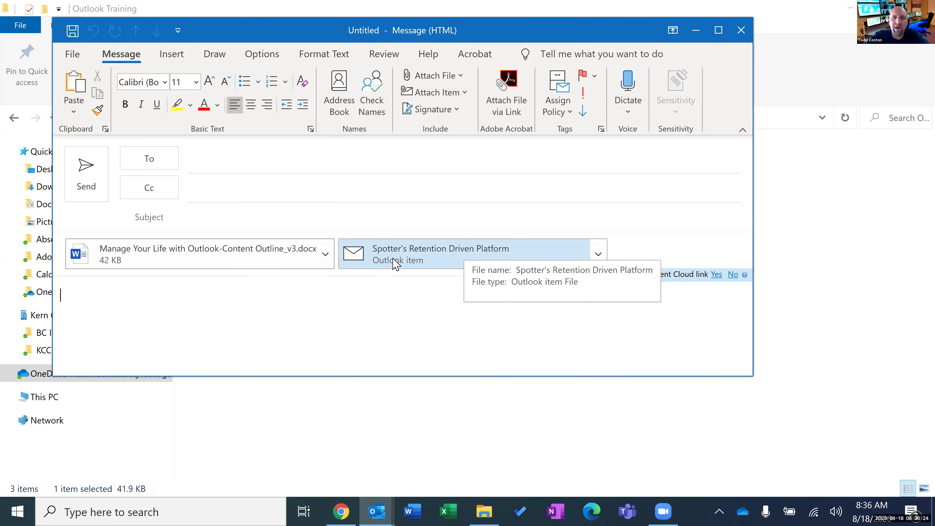
left_click(402, 262)
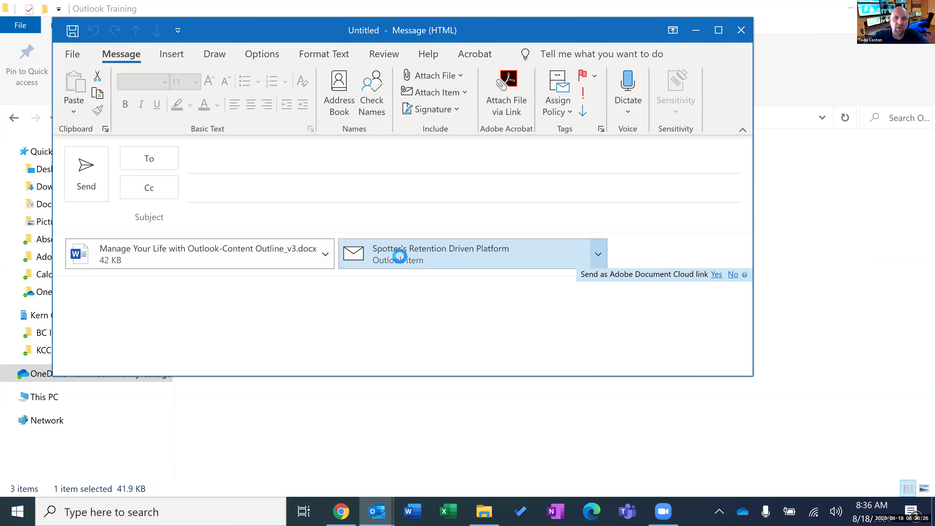
Preview the attached email, discard the draft without saving, and bring the main Outlook window back.
double_click(402, 262)
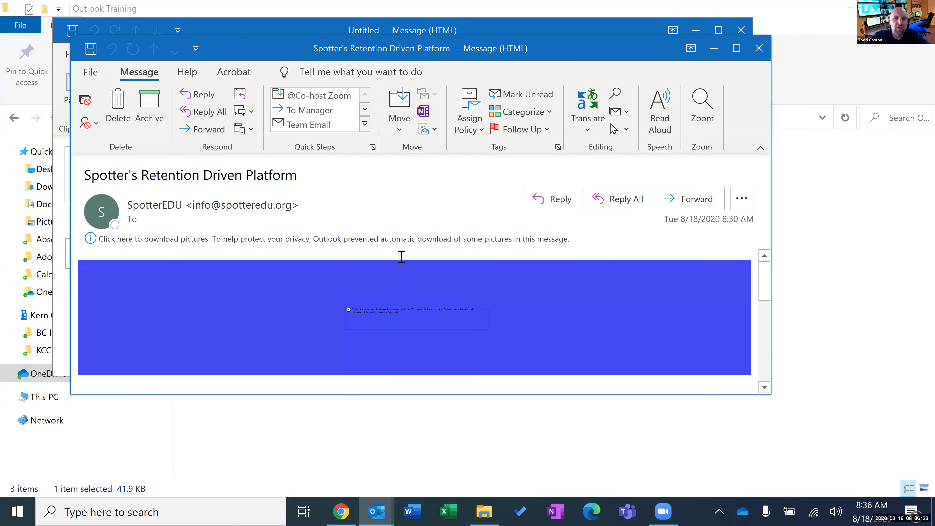
left_click(759, 49)
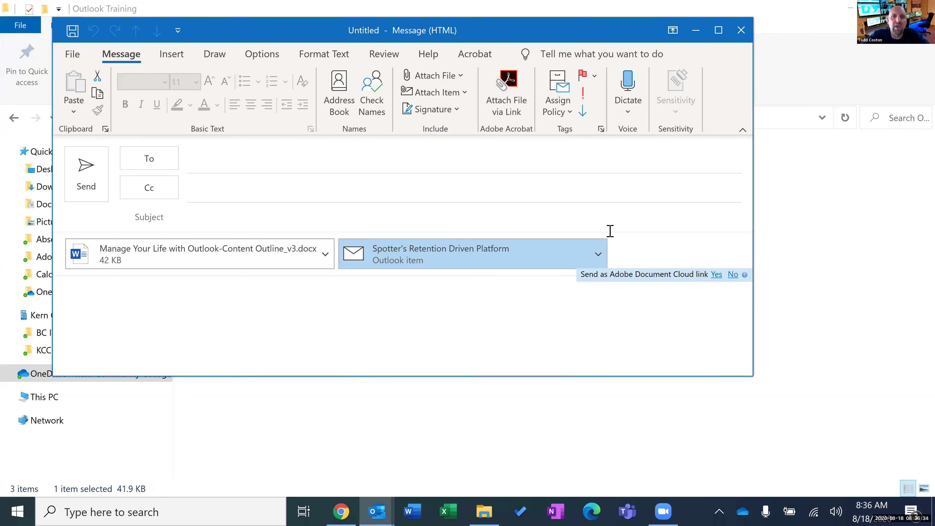
left_click(742, 31)
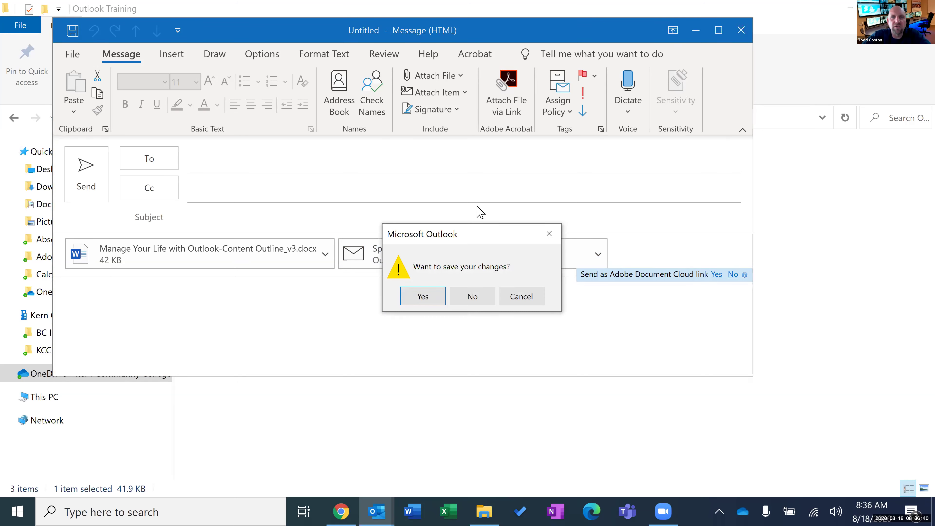
left_click(473, 297)
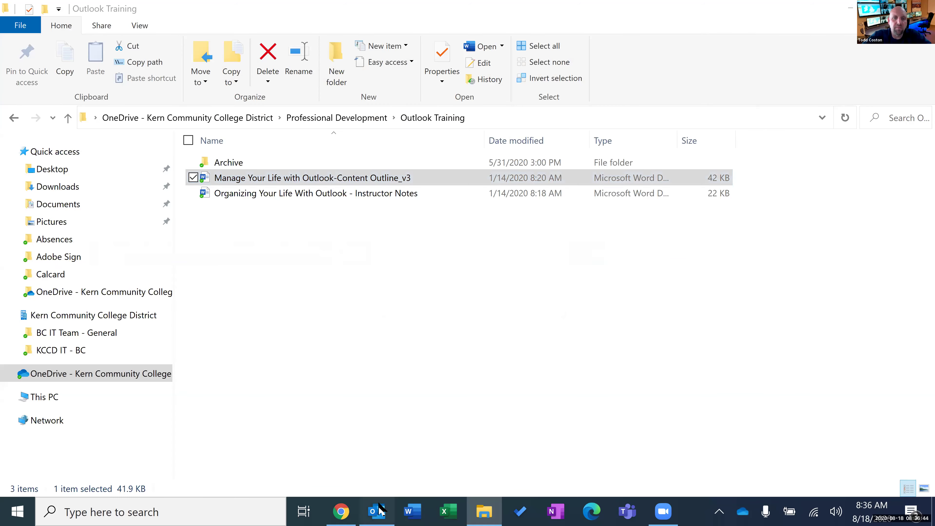
left_click(365, 430)
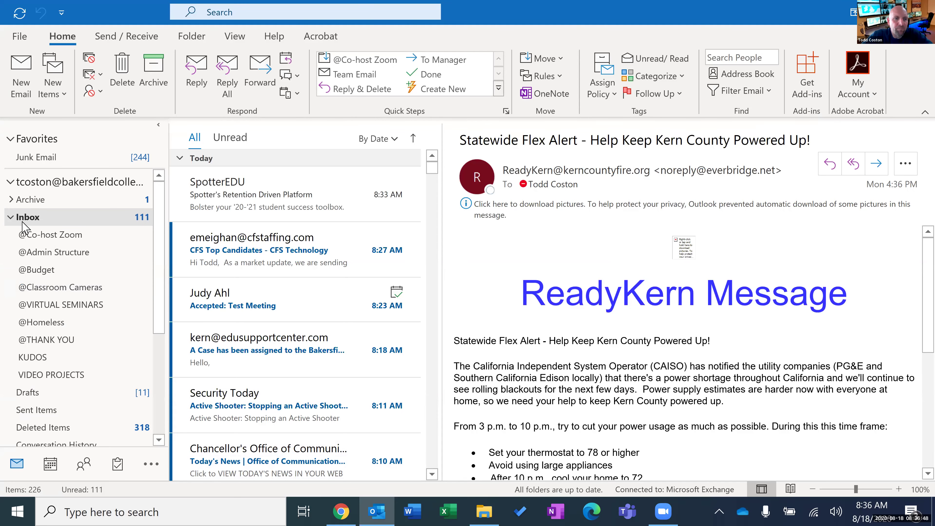
left_click(11, 217)
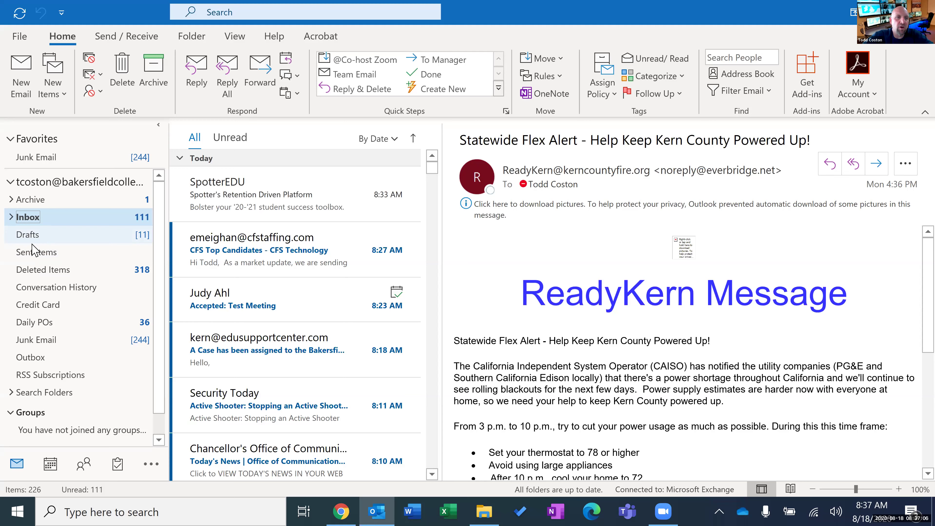
left_click(11, 217)
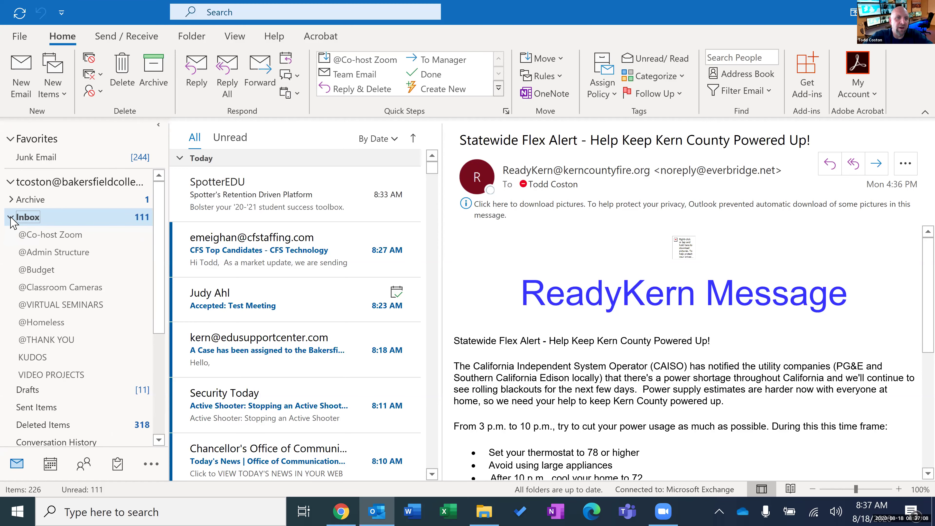
left_click(11, 217)
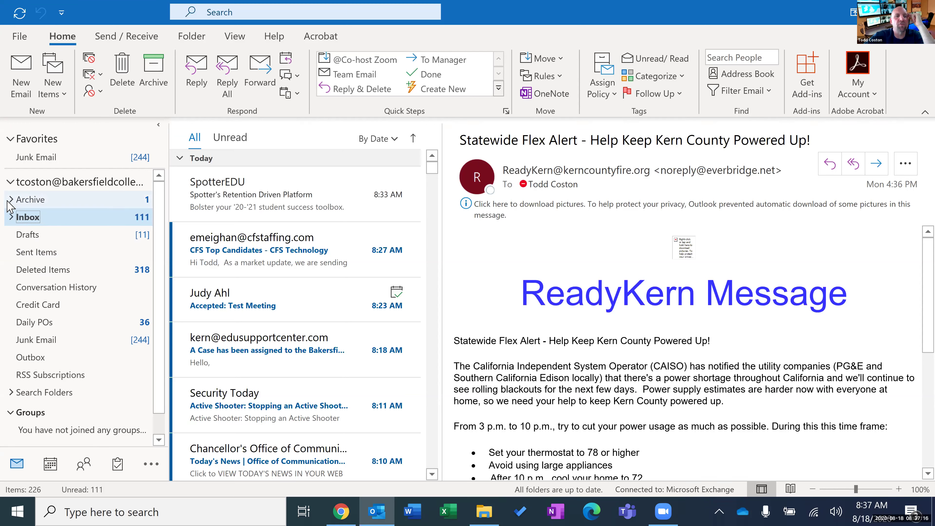
left_click(12, 217)
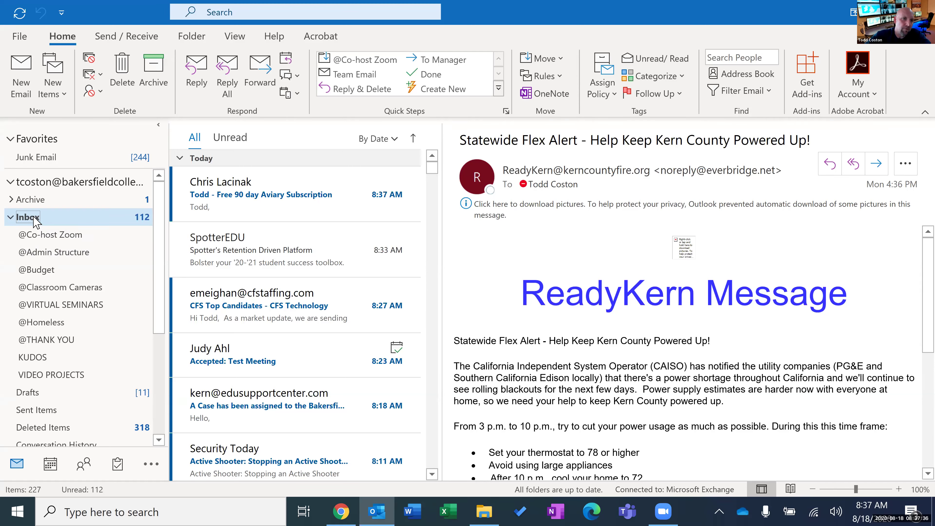
Add a subfolder named 'Outlook Class' under the Inbox.
right_click(36, 221)
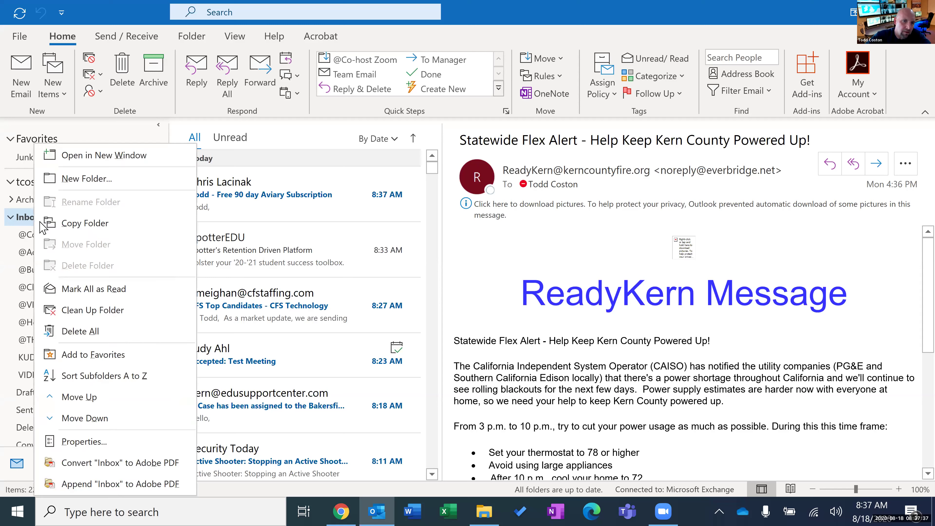
left_click(92, 184)
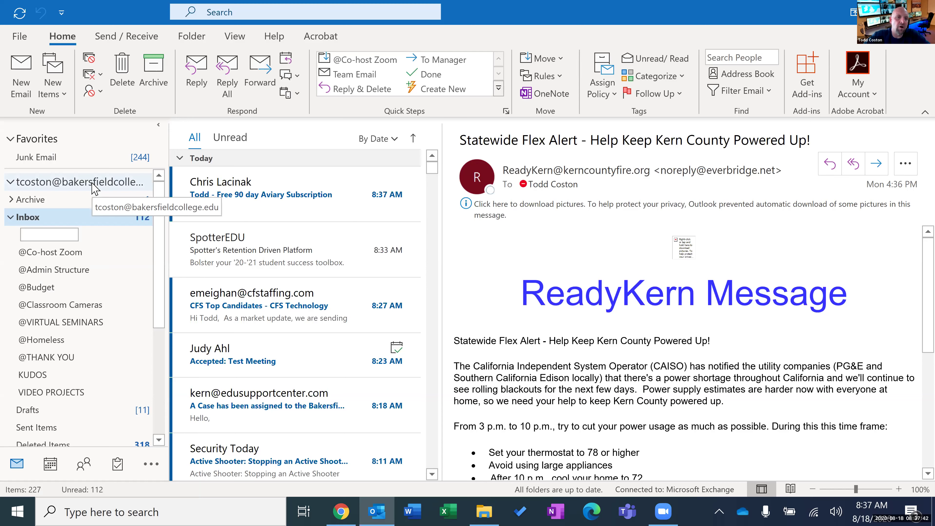
type("Outlook Class")
key("Return")
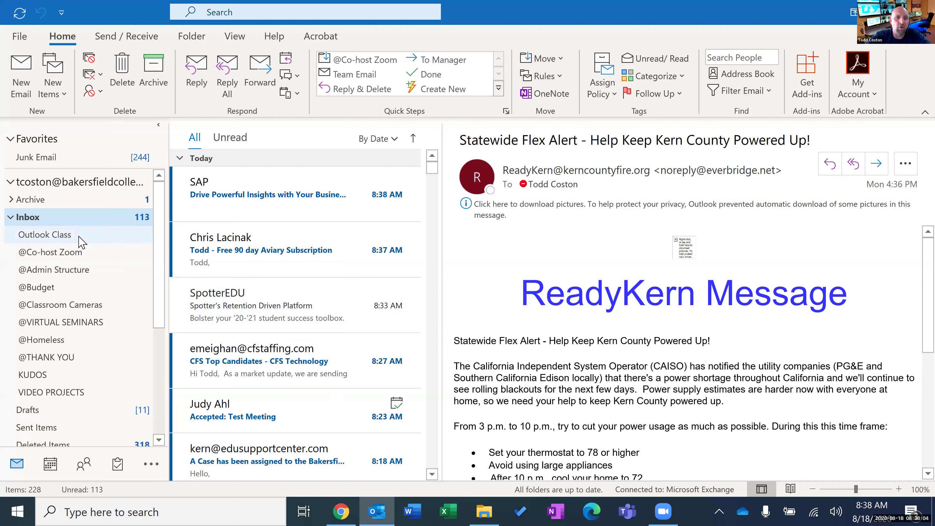
Drop the SpotterEDU email into Outlook Class, view it there, and drag the folder below KUDOS.
left_click_drag(219, 297, 114, 239)
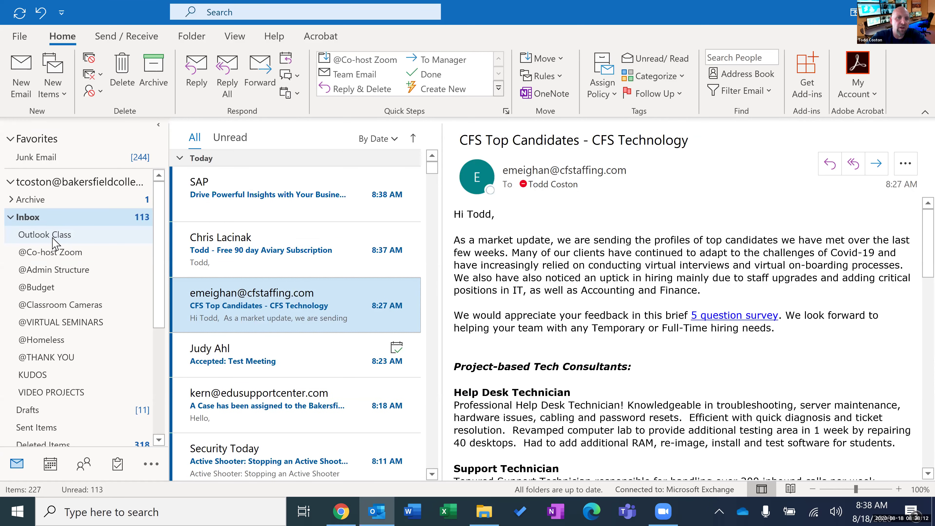
left_click(123, 238)
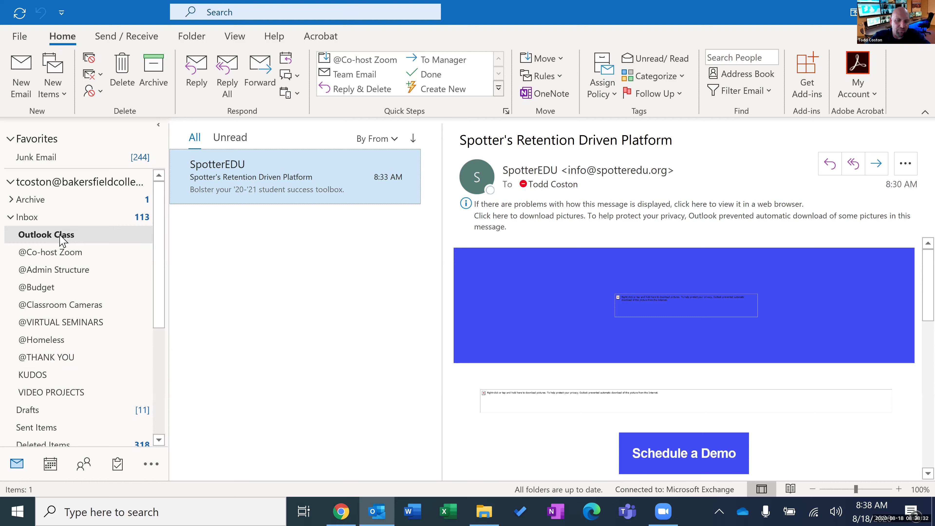
left_click_drag(60, 239, 59, 385)
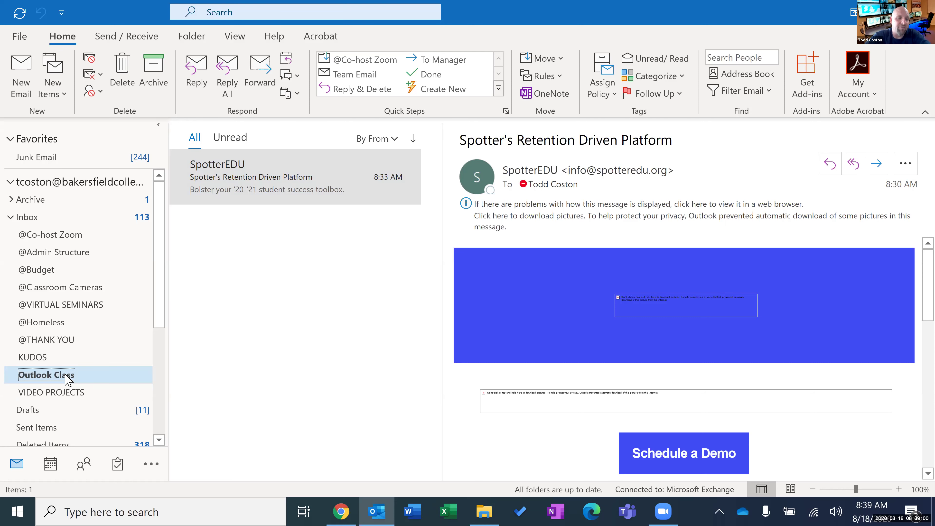
left_click_drag(66, 374, 64, 370)
left_click_drag(65, 351, 62, 313)
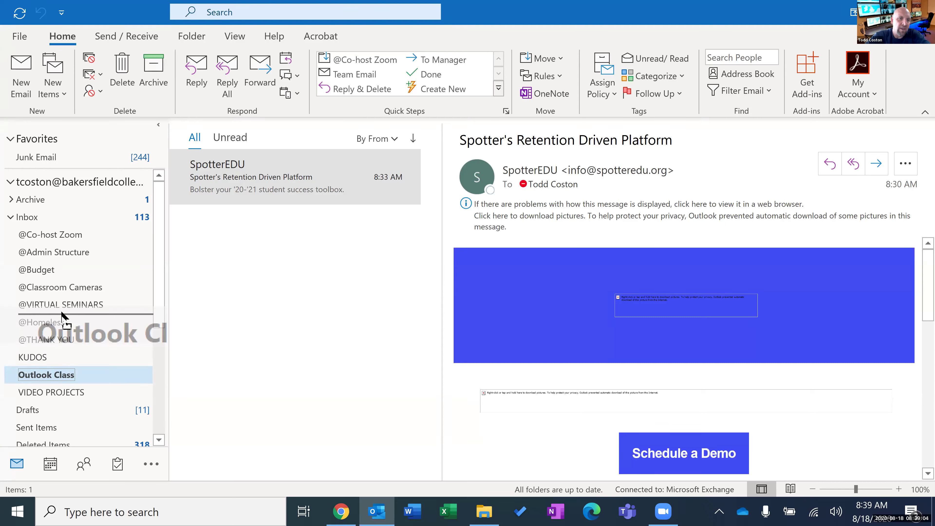
left_click_drag(61, 312, 56, 235)
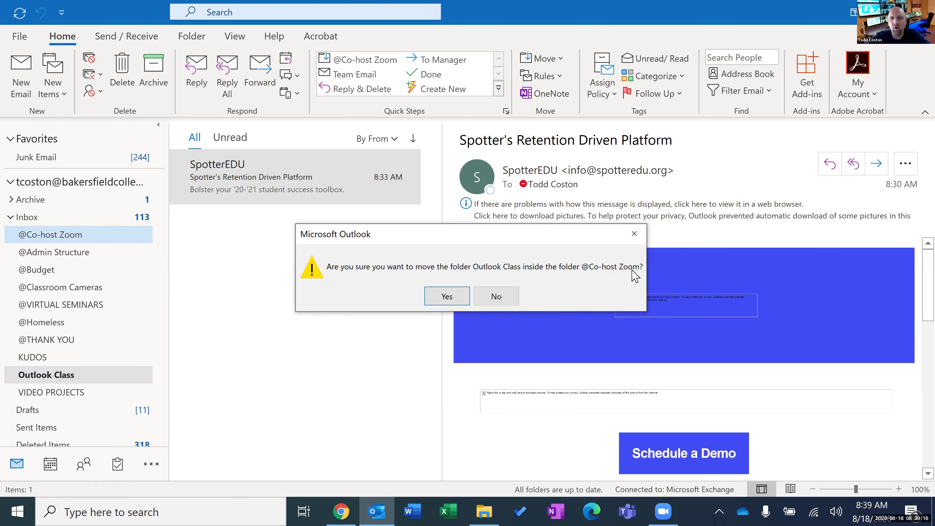
left_click(457, 296)
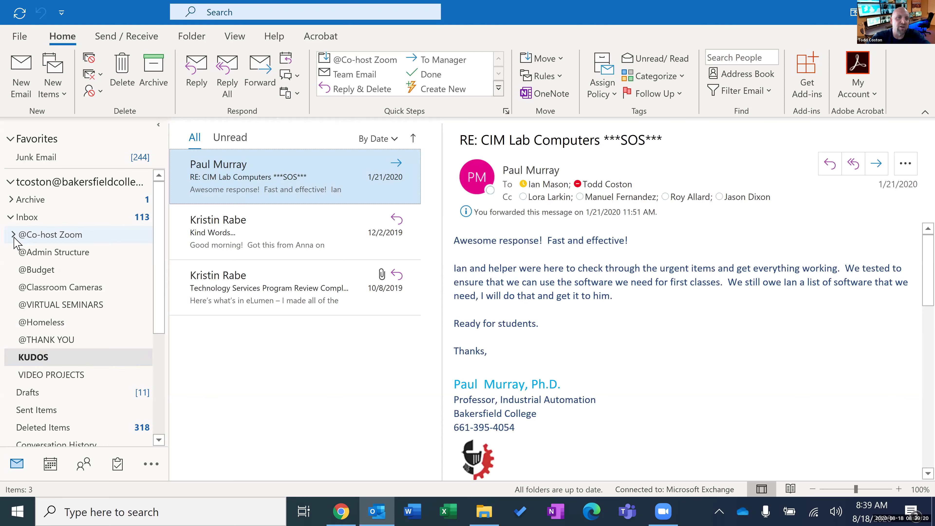
left_click(14, 235)
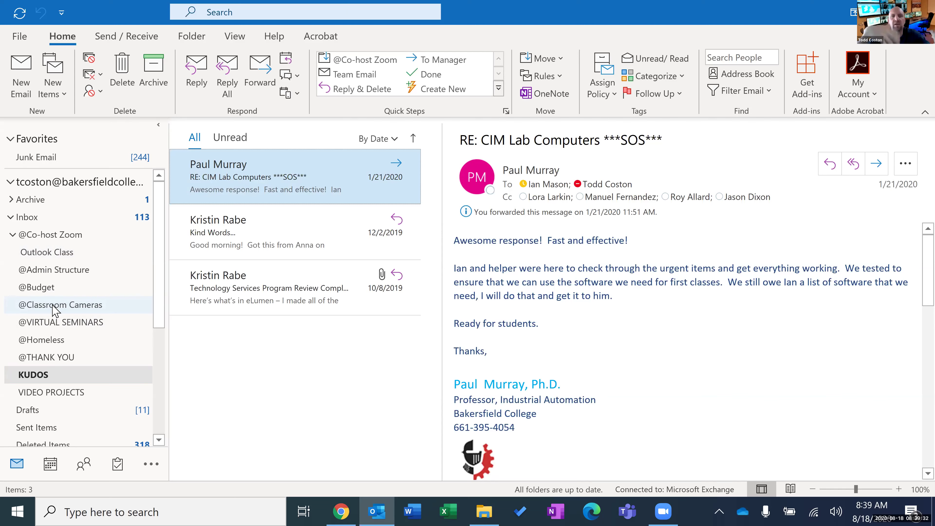
left_click(254, 14)
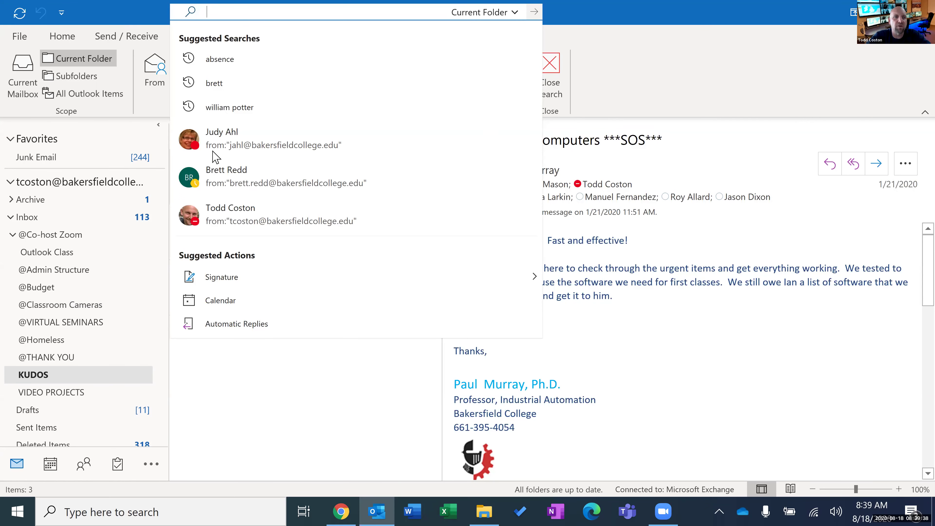
left_click(82, 238)
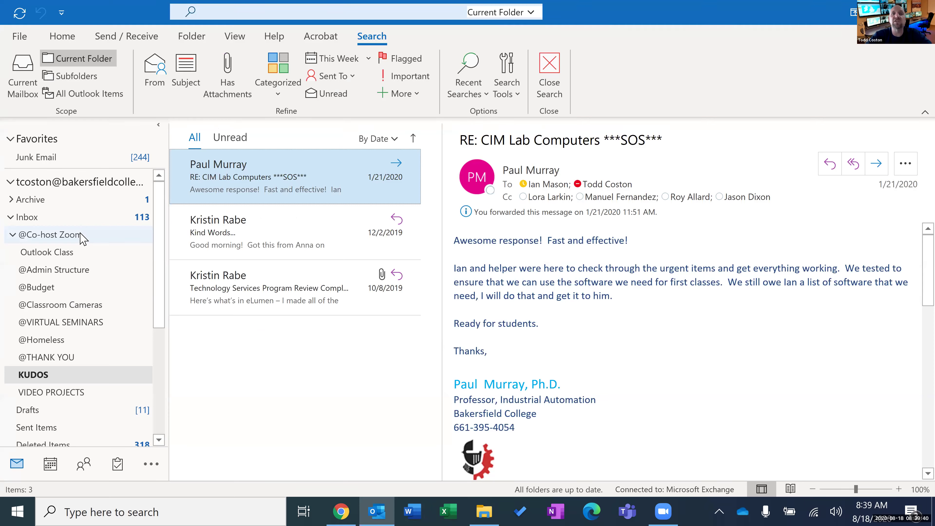
left_click(83, 238)
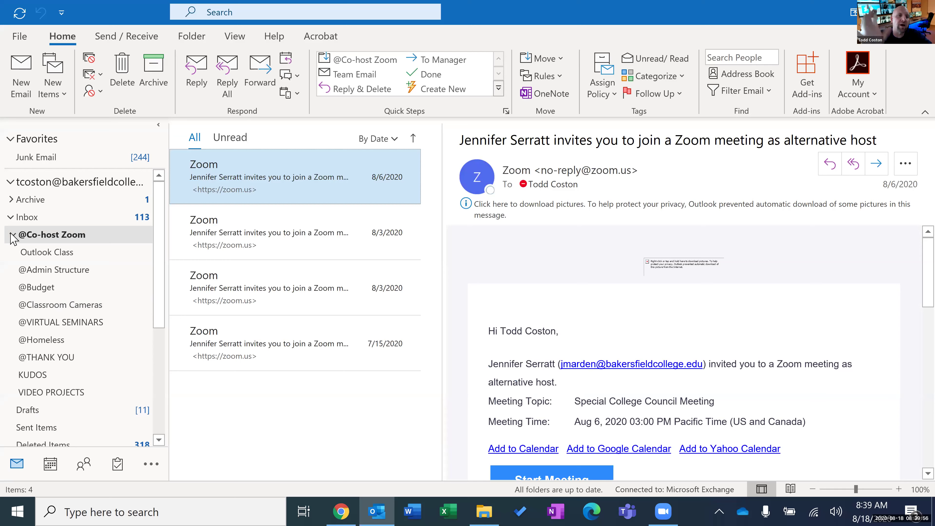
left_click(12, 237)
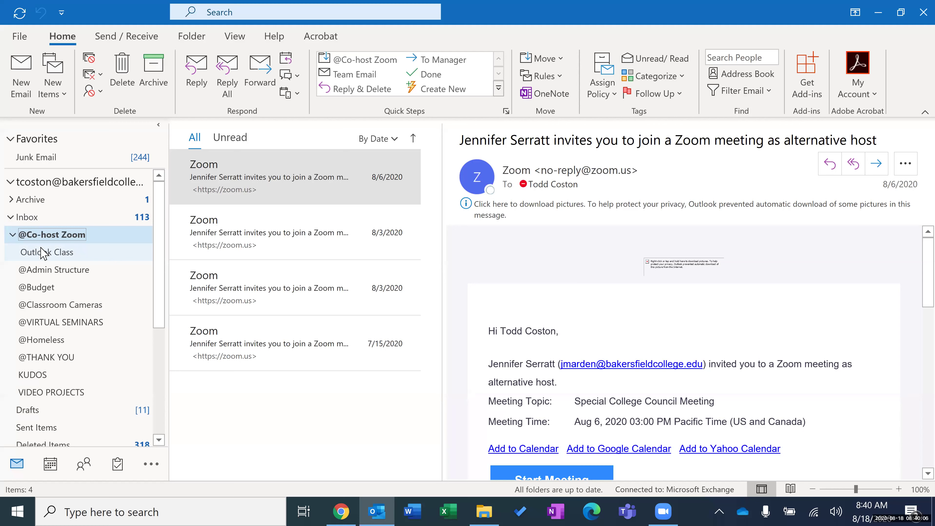
left_click(13, 235)
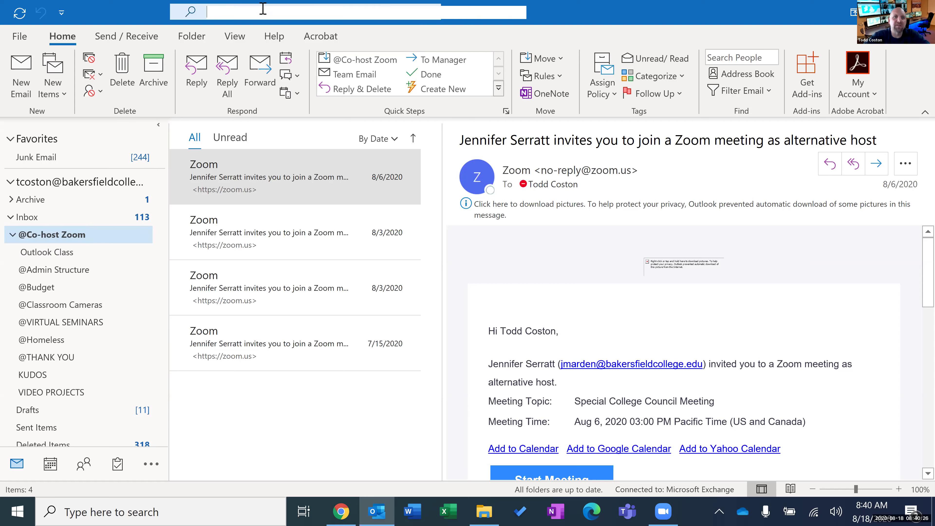
left_click(265, 14)
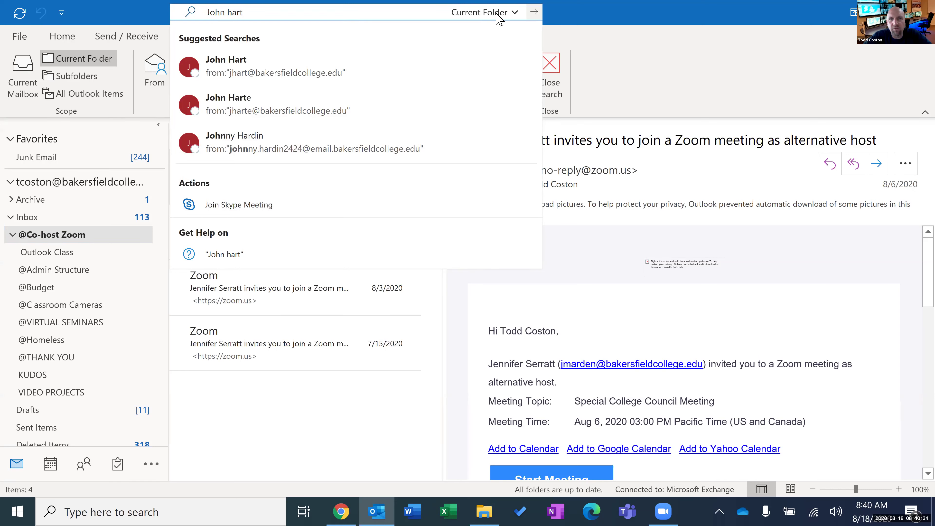
Keep the search scope on Current Folder, clear the name search, and close the advanced search options.
left_click(515, 15)
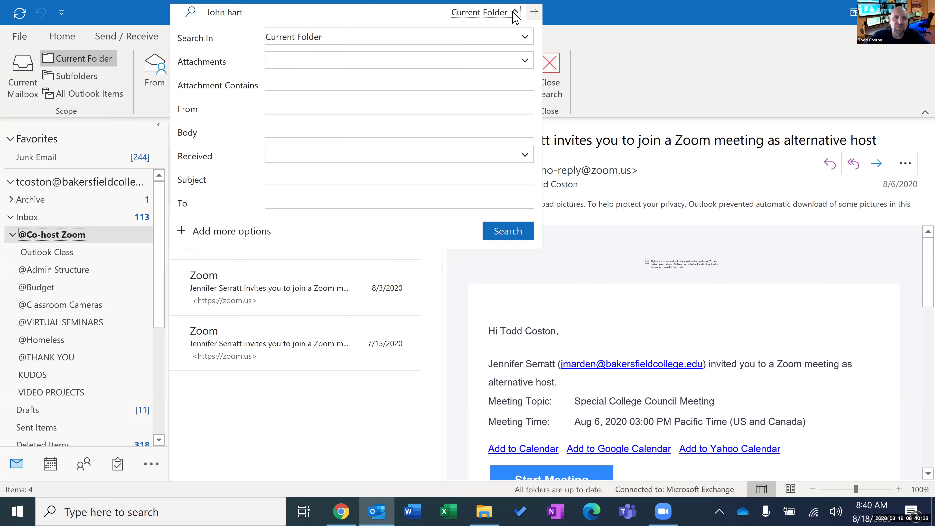
left_click(526, 37)
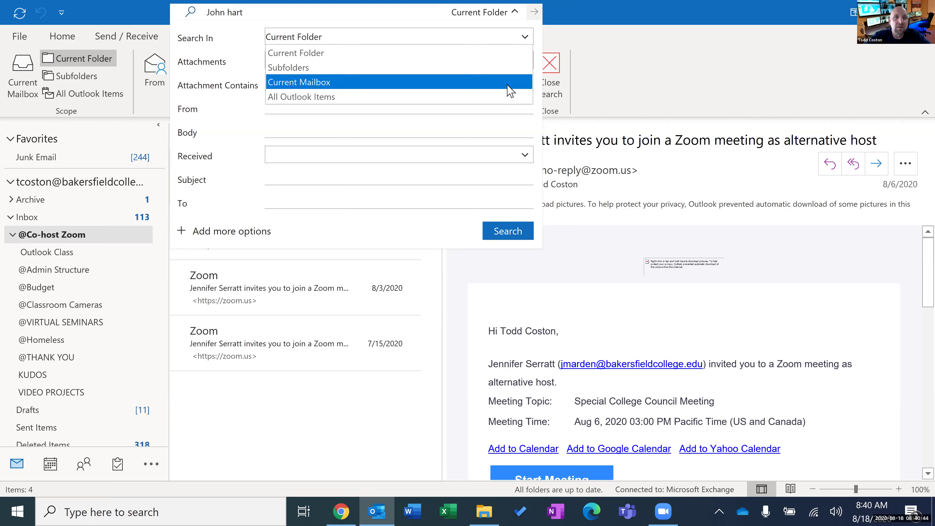
left_click(382, 16)
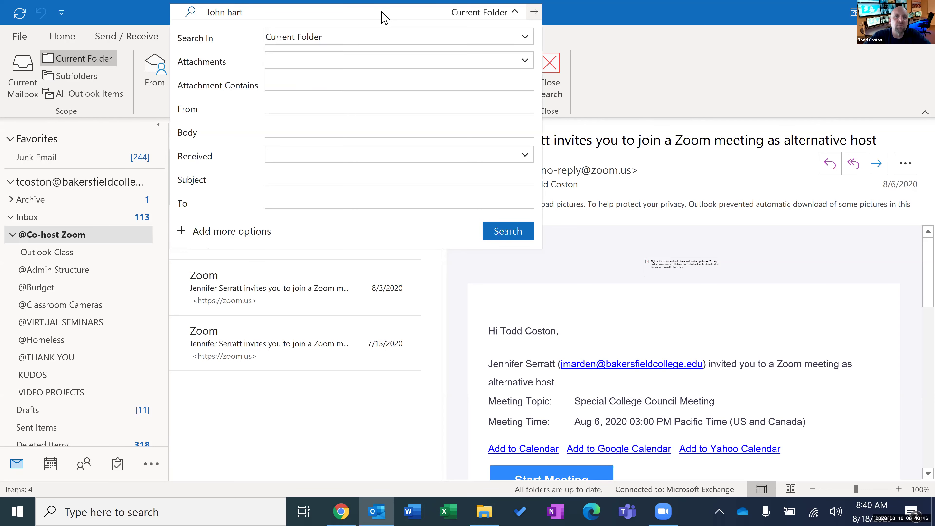
left_click(512, 12)
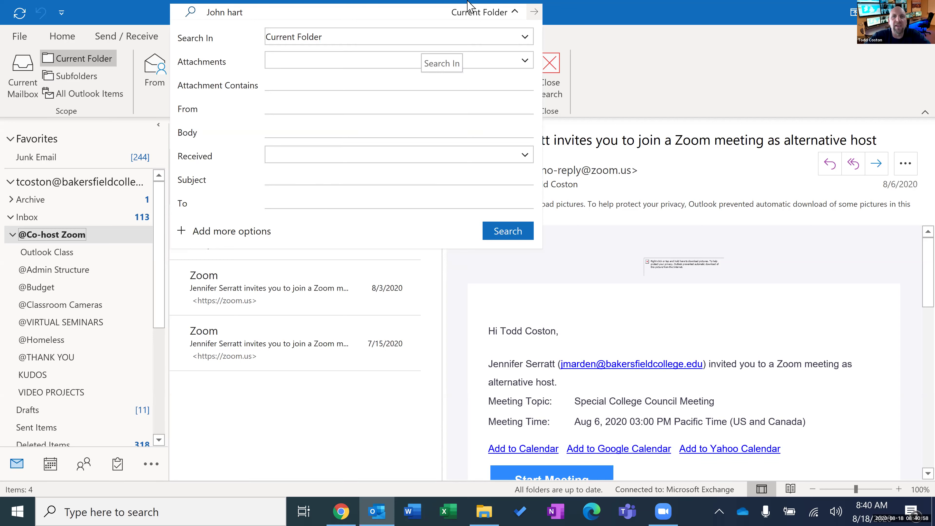
left_click(379, 12)
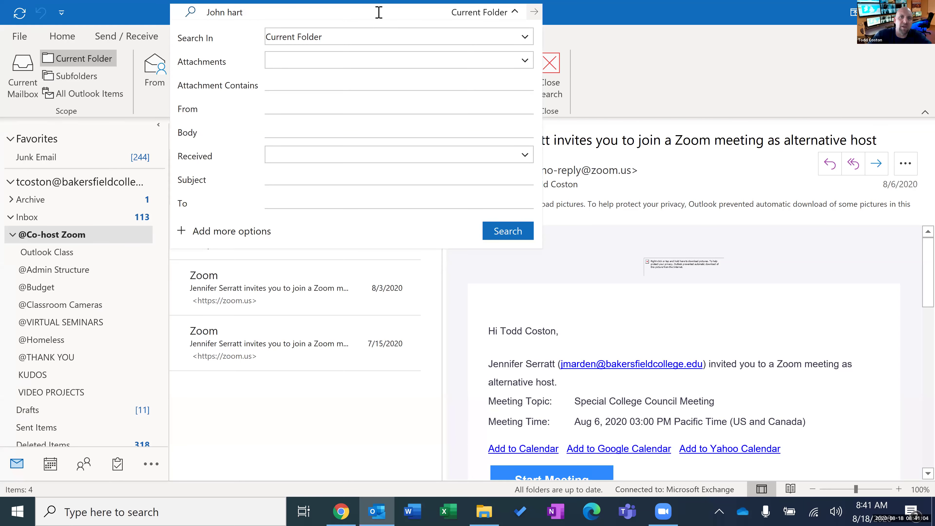
left_click(515, 14)
left_click(515, 13)
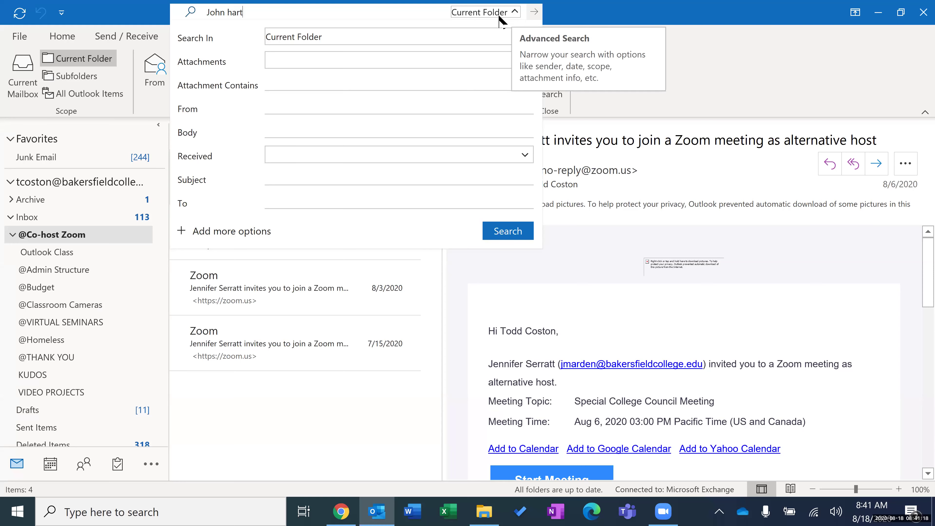
key("ctrl+a")
key("BackSpace")
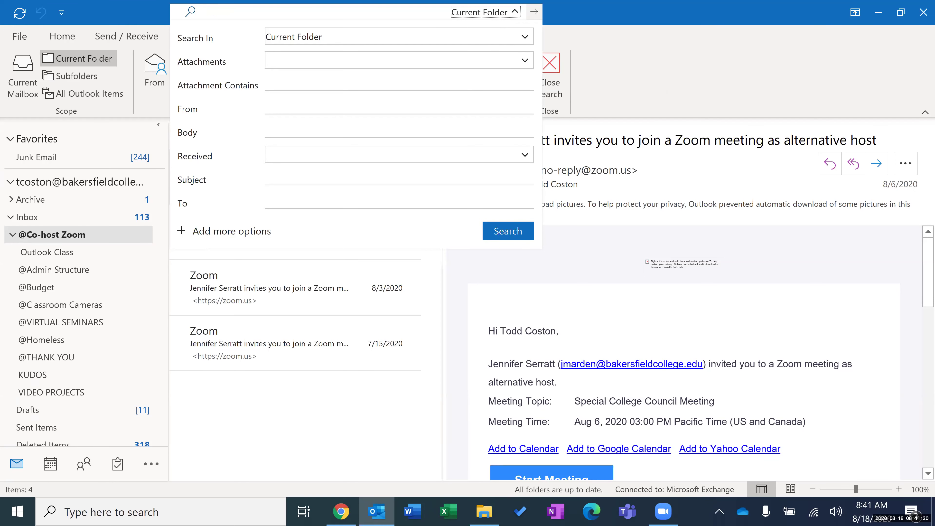
left_click(696, 13)
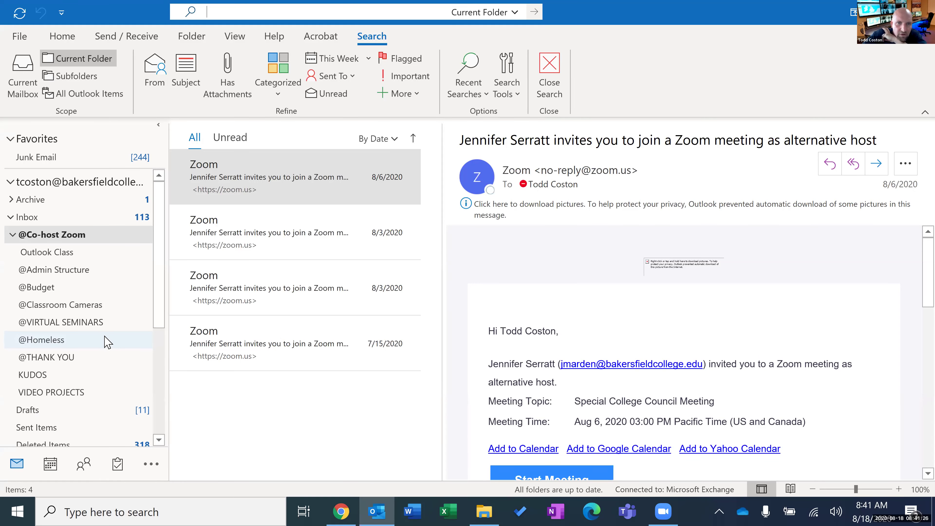
Return to the Inbox folder.
left_click(57, 222)
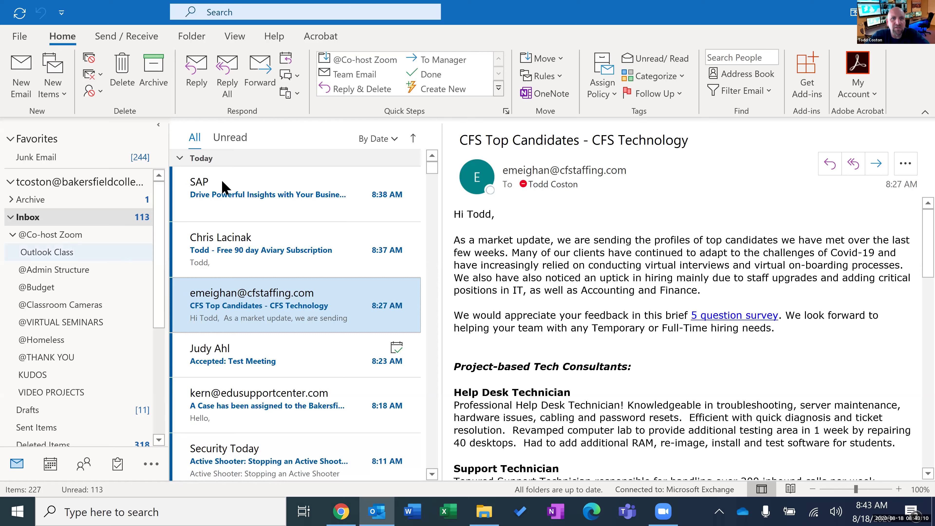
Turn on Show as Conversations from the View tab, applied to this folder only.
left_click(235, 36)
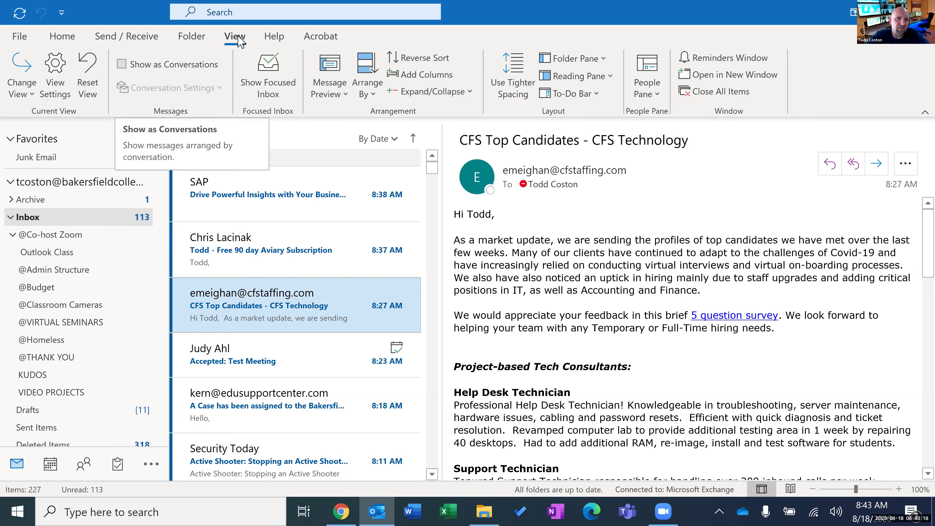
key("space")
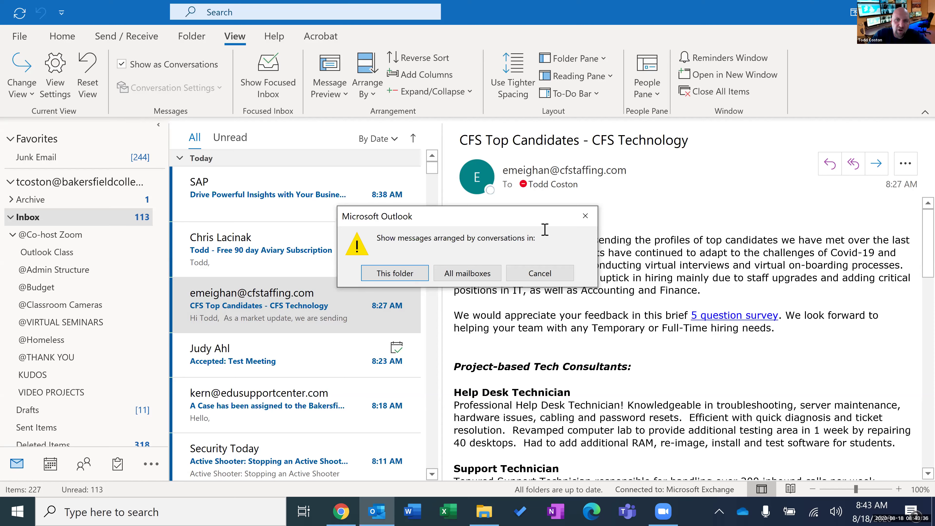
left_click(412, 275)
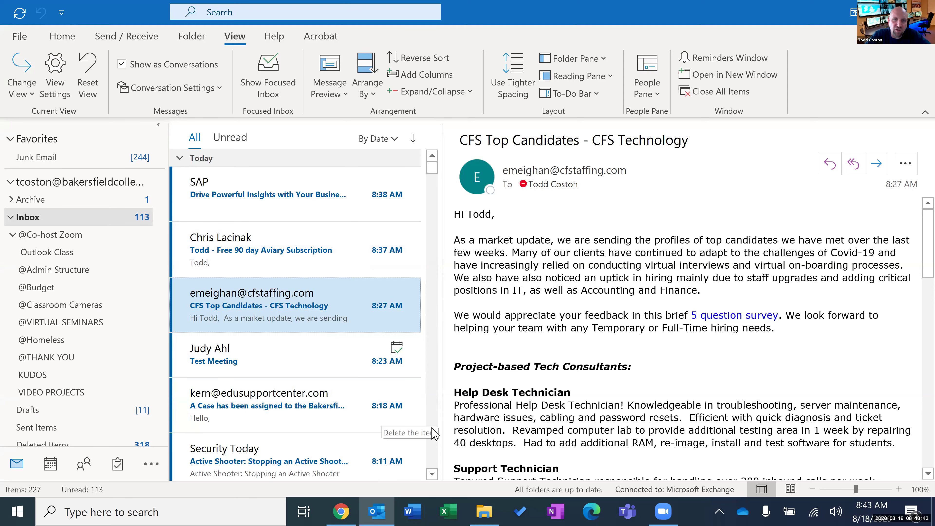
Scroll the Inbox past Today, Yesterday and Sunday down to the Last Week conversations.
scroll(432, 431, "down", 10)
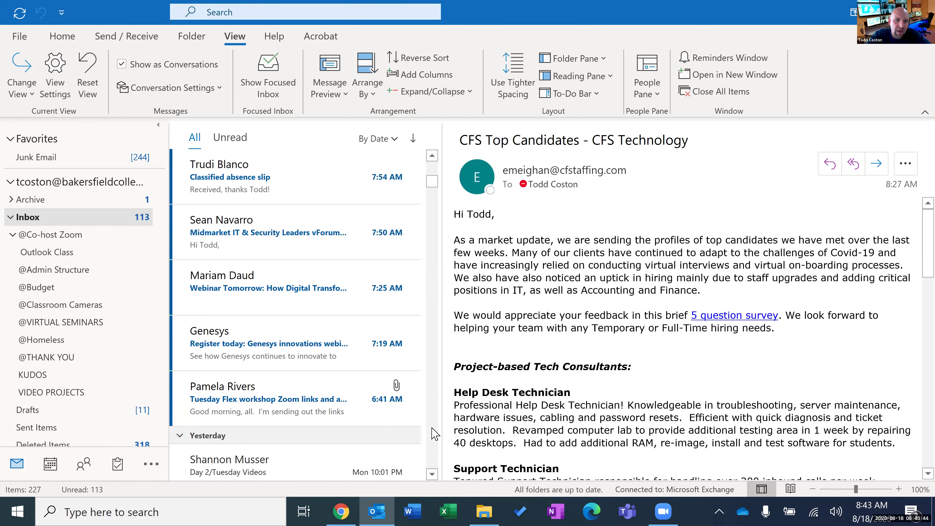
scroll(434, 433, "down", 5)
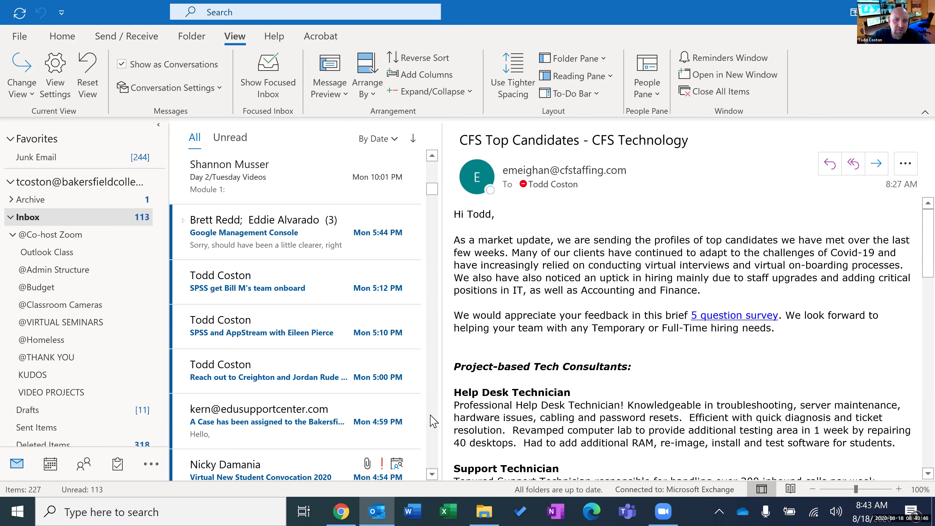
scroll(434, 423, "down", 5)
scroll(434, 423, "down", 5)
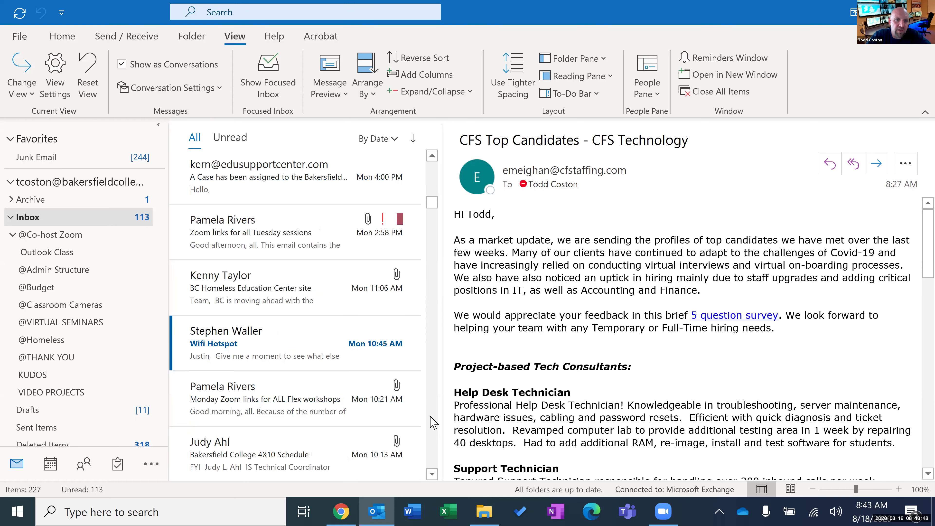
scroll(434, 423, "down", 5)
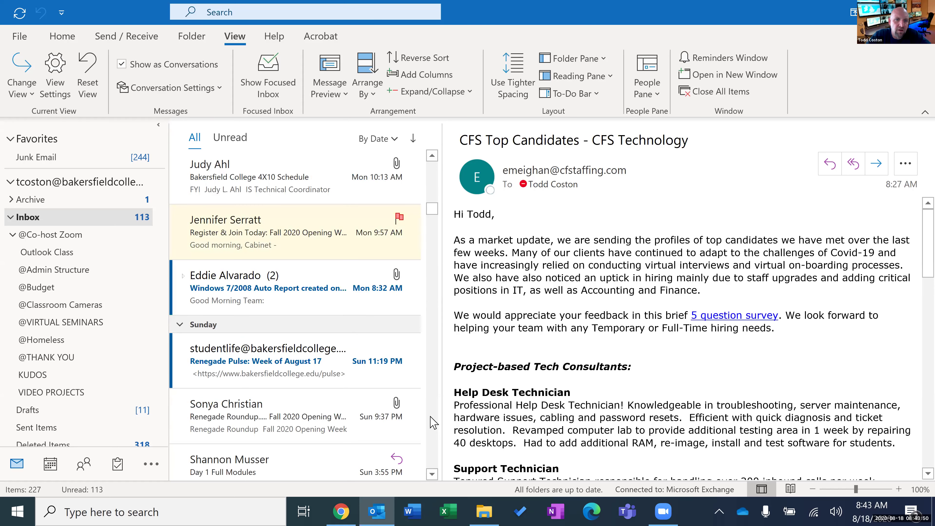
scroll(434, 423, "down", 5)
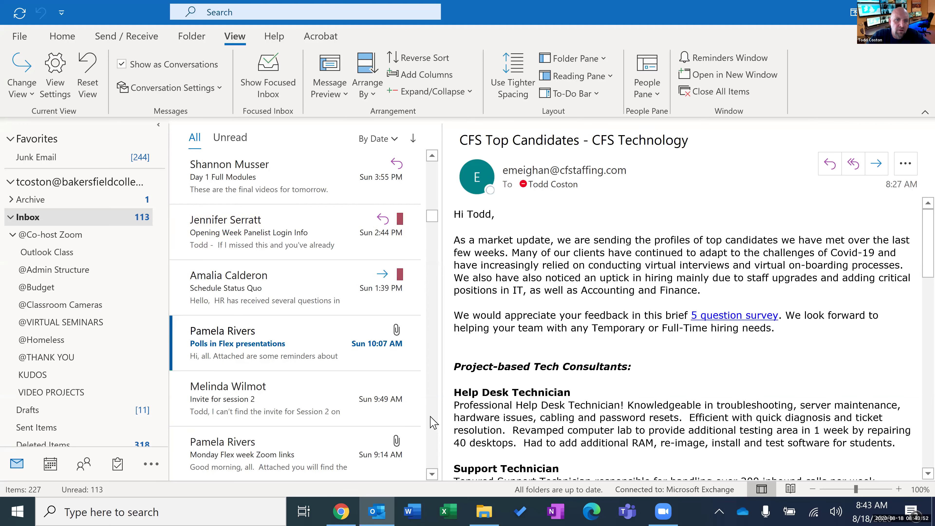
scroll(434, 423, "down", 5)
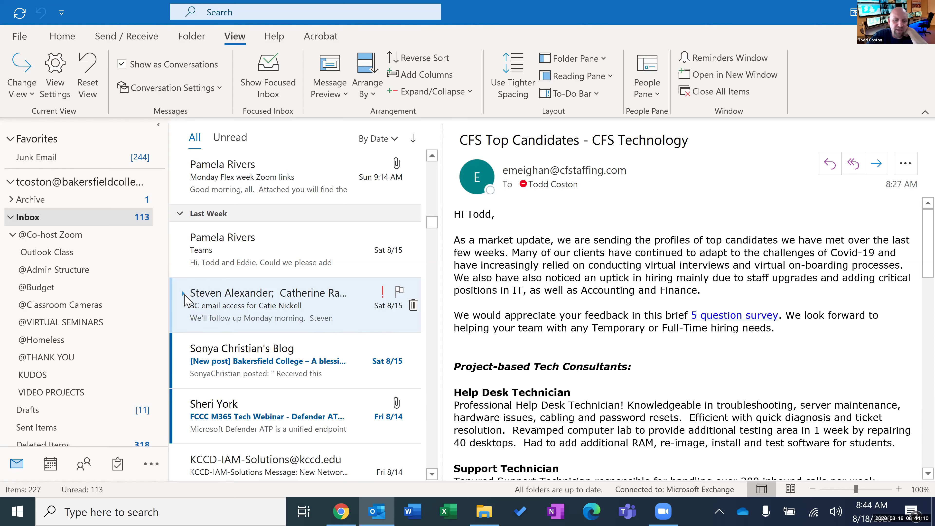
Open the BC email access thread, expand it into separate messages, and scroll to its latest reply.
left_click(186, 300)
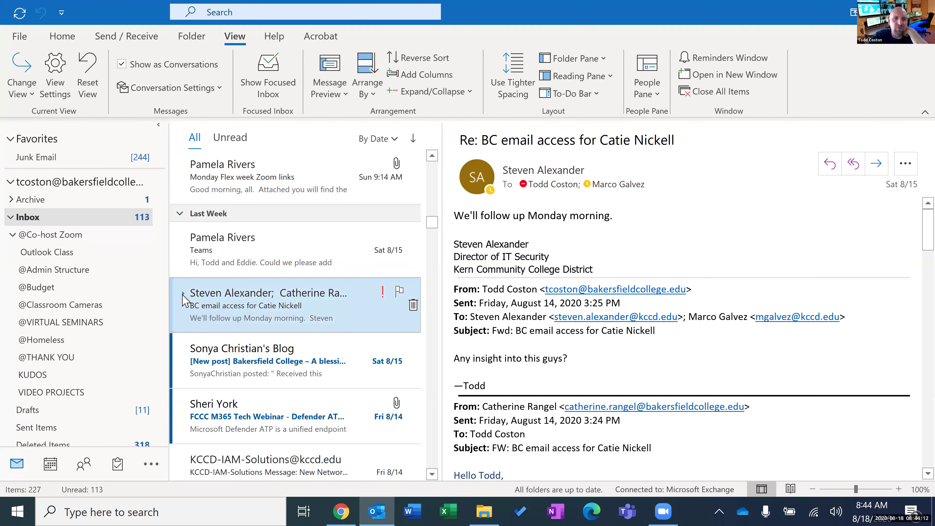
left_click(183, 294)
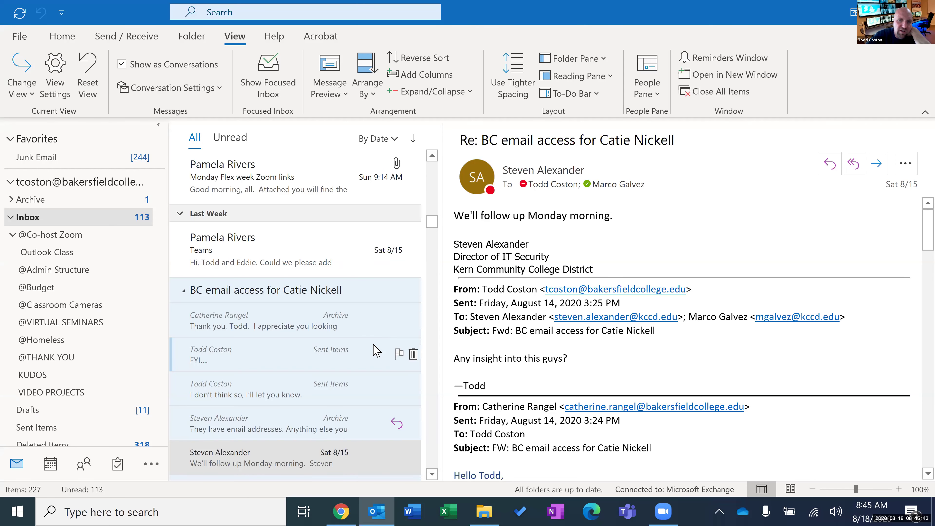
scroll(375, 350, "down", 1)
scroll(292, 376, "down", 1)
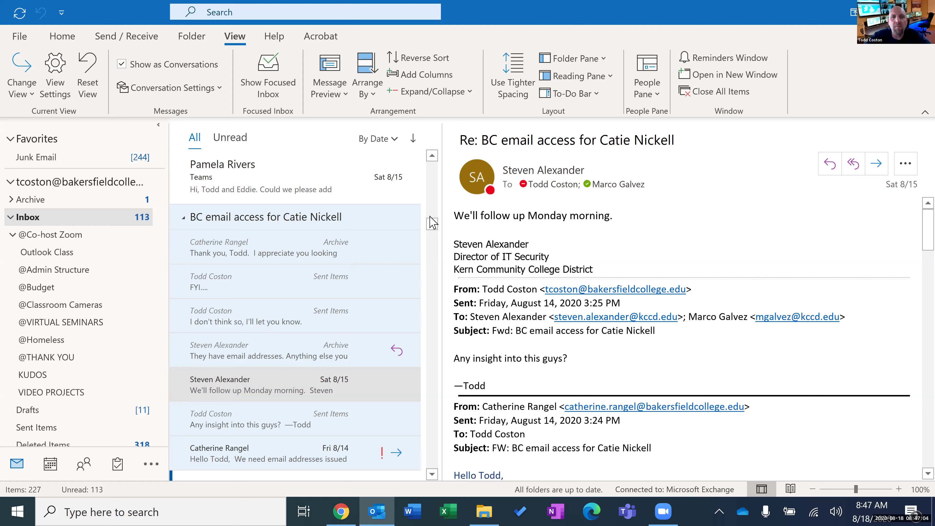
left_click_drag(433, 223, 440, 145)
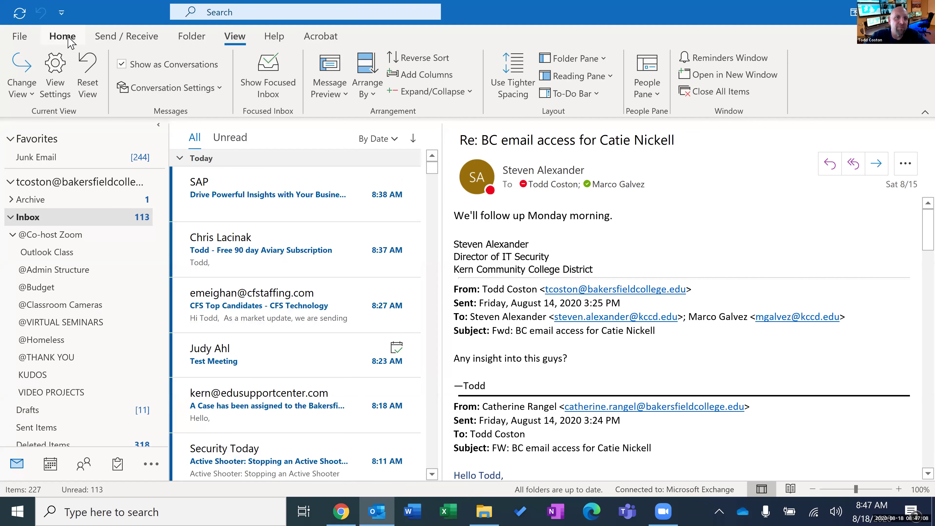
Uncheck Show as Conversations for This folder only, then check it again to re-enable grouping.
left_click(76, 37)
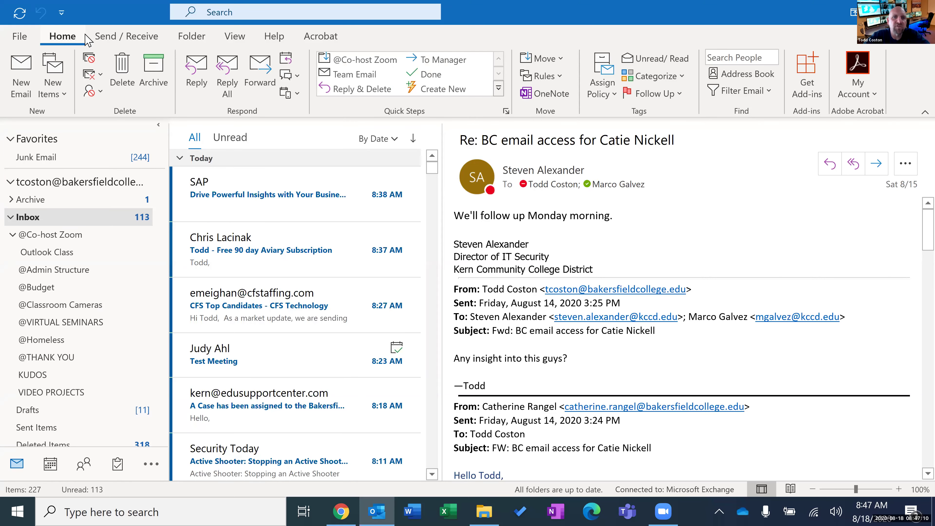
left_click(235, 37)
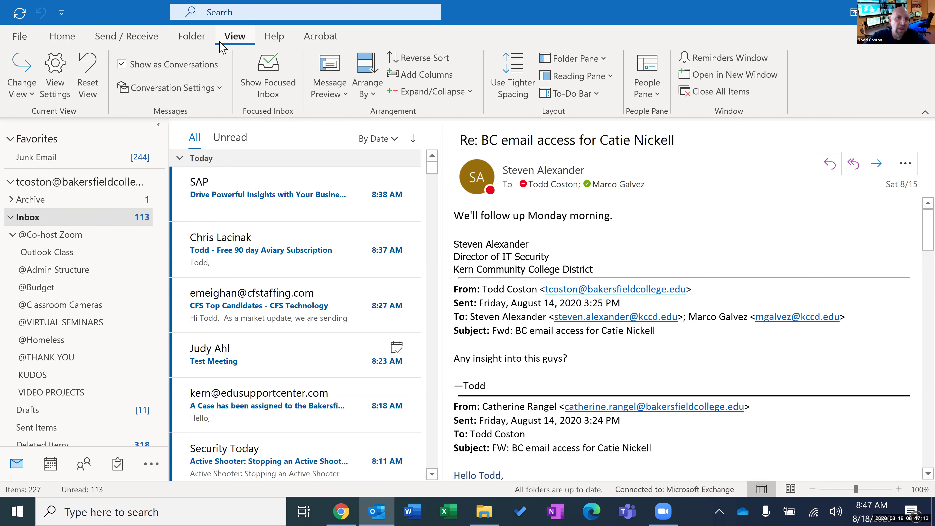
left_click(122, 65)
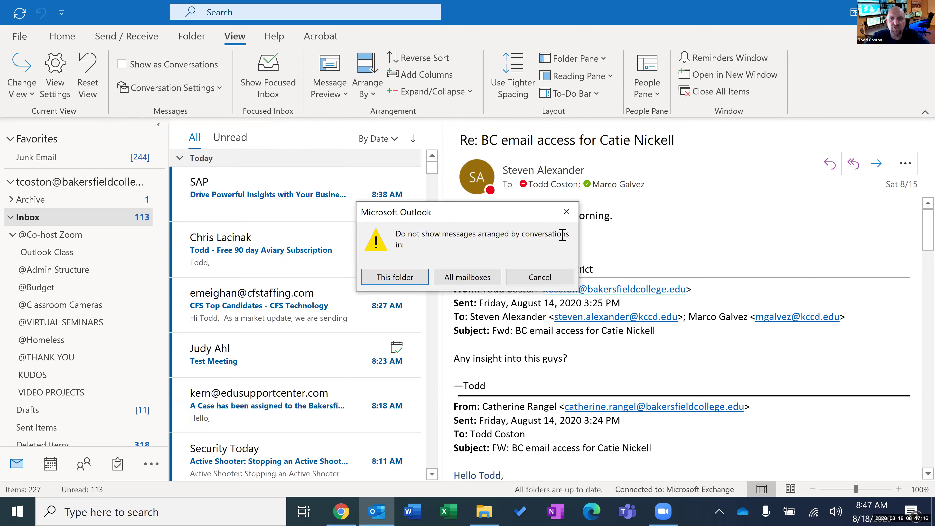
left_click(409, 280)
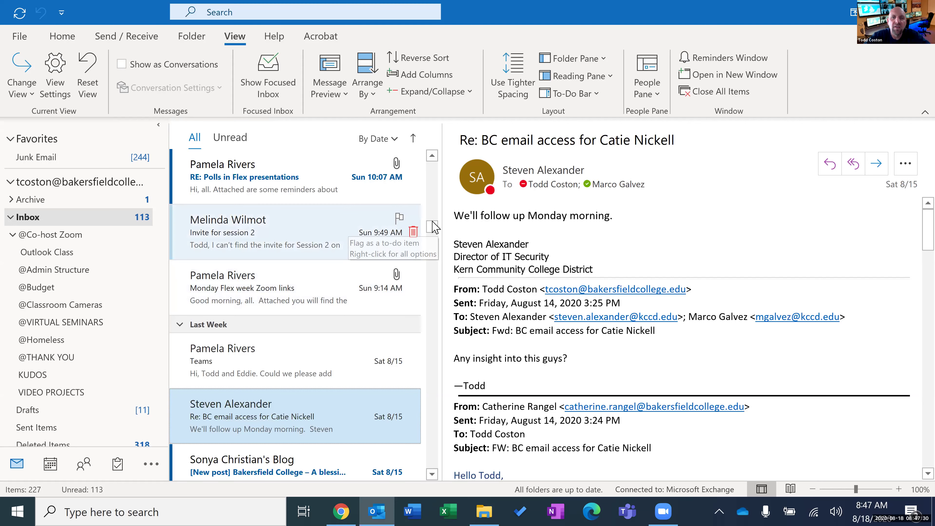
left_click_drag(434, 223, 432, 162)
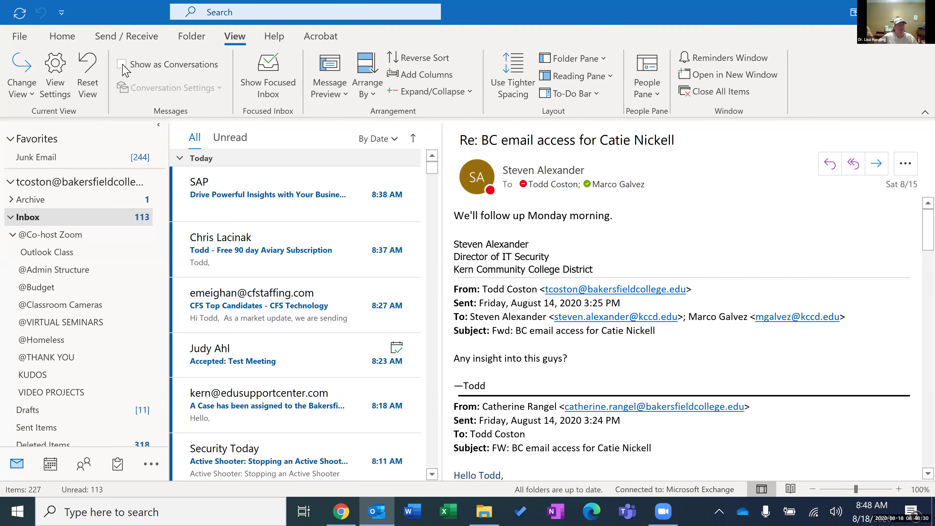
left_click(122, 65)
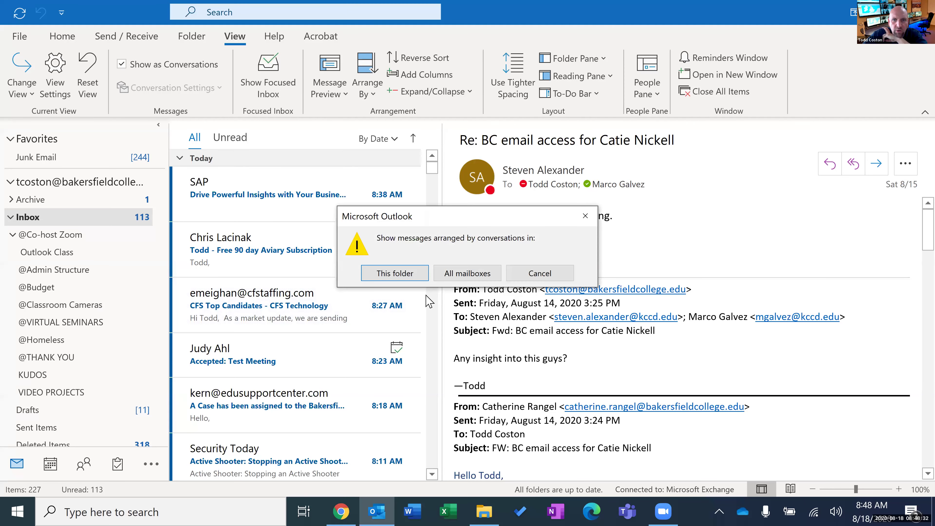
Confirm conversation grouping for the Inbox and expand the BC email access thread.
left_click(413, 276)
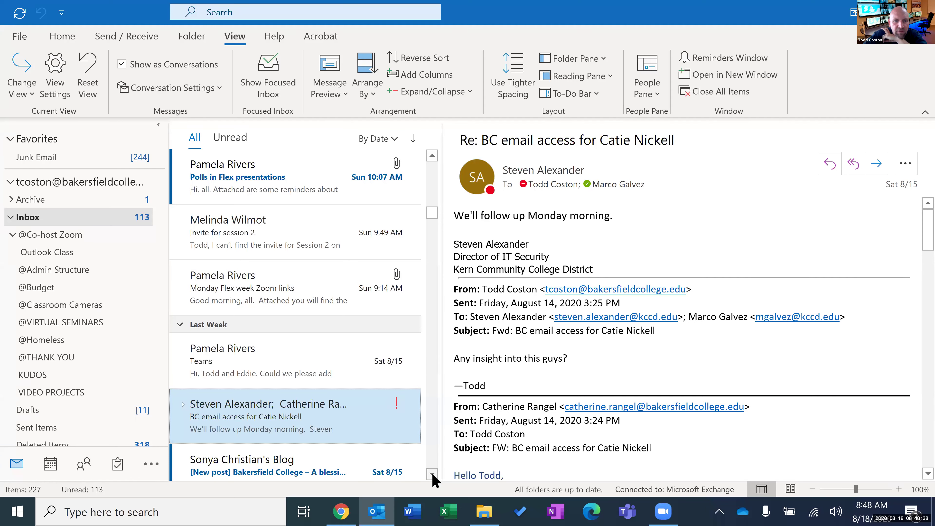
scroll(432, 473, "down", 1)
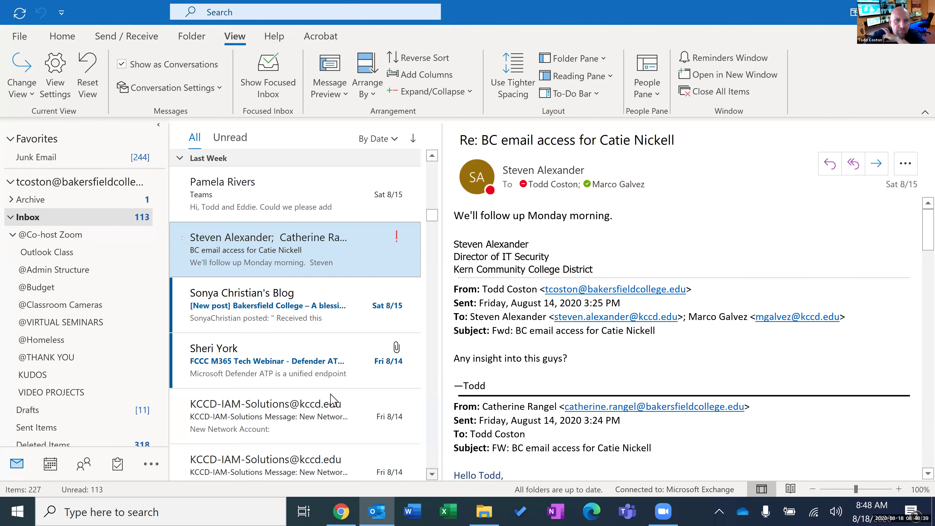
left_click(184, 238)
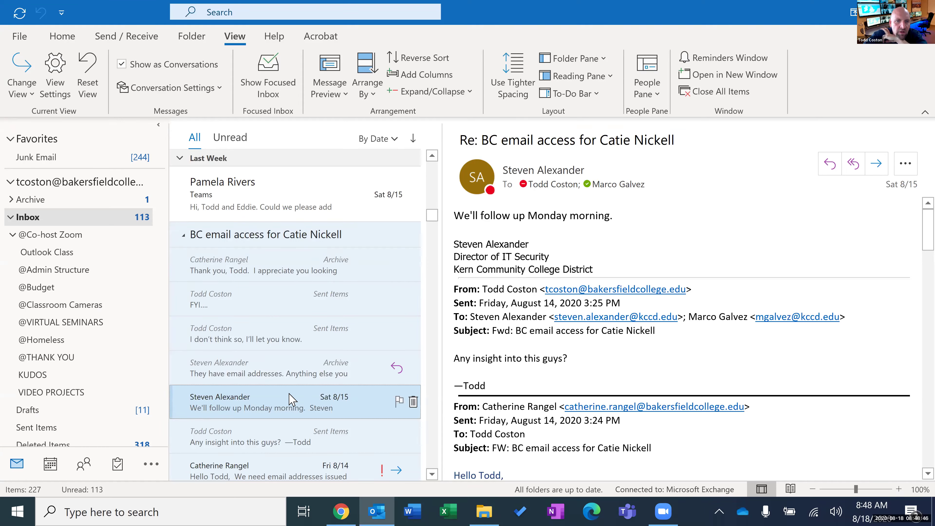
scroll(290, 398, "down", 1)
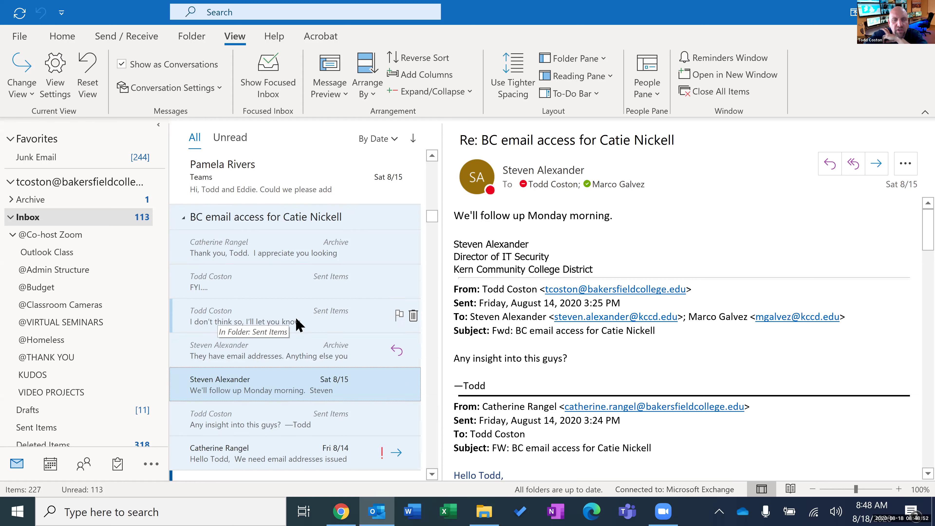
Read each reply in the thread, from the FYI and thank-you messages down to the original FW request.
left_click(272, 318)
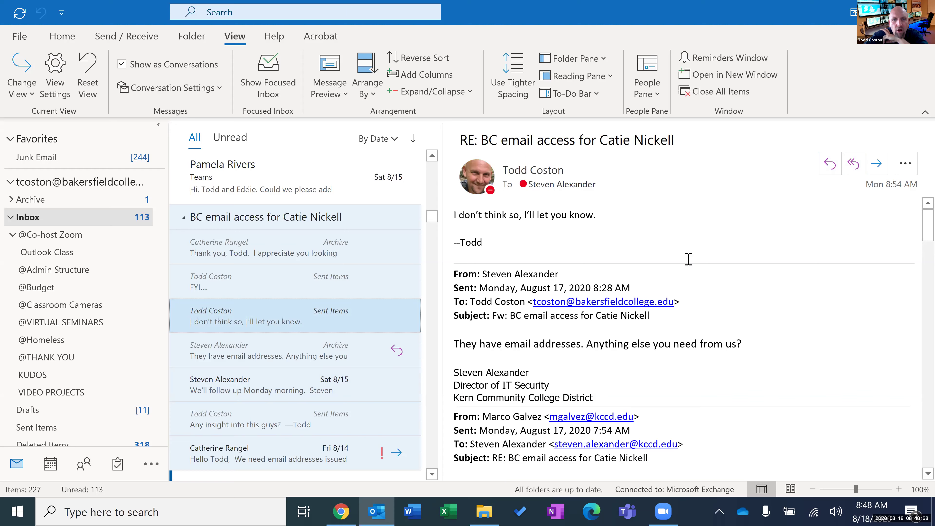
left_click(322, 281)
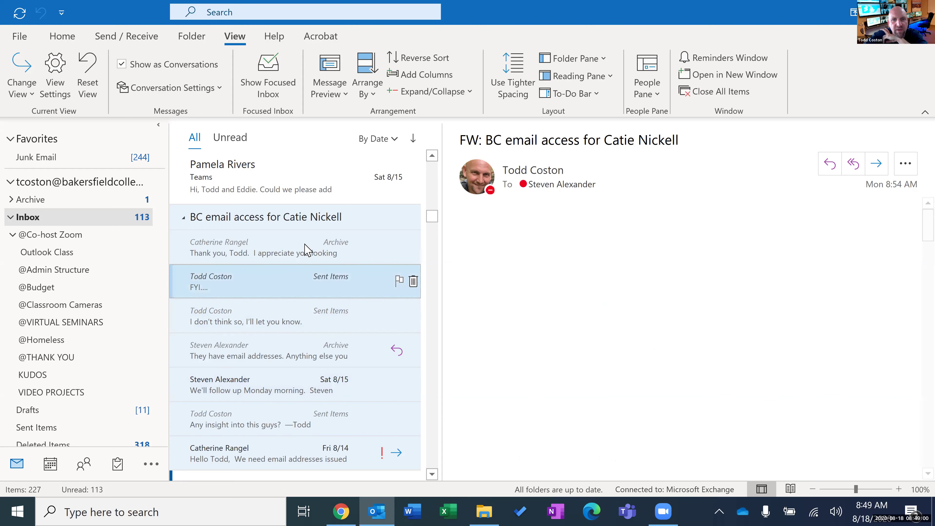
left_click(305, 250)
left_click(289, 351)
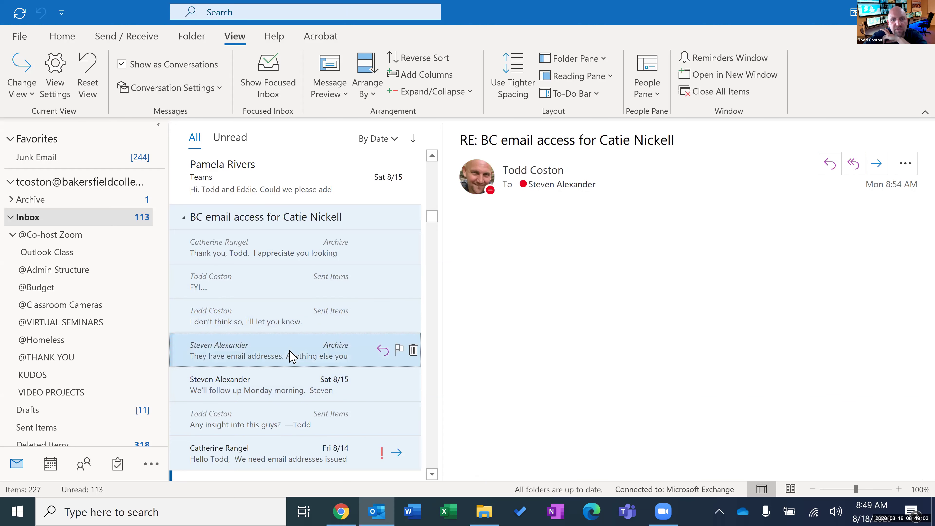
left_click(293, 376)
left_click(297, 429)
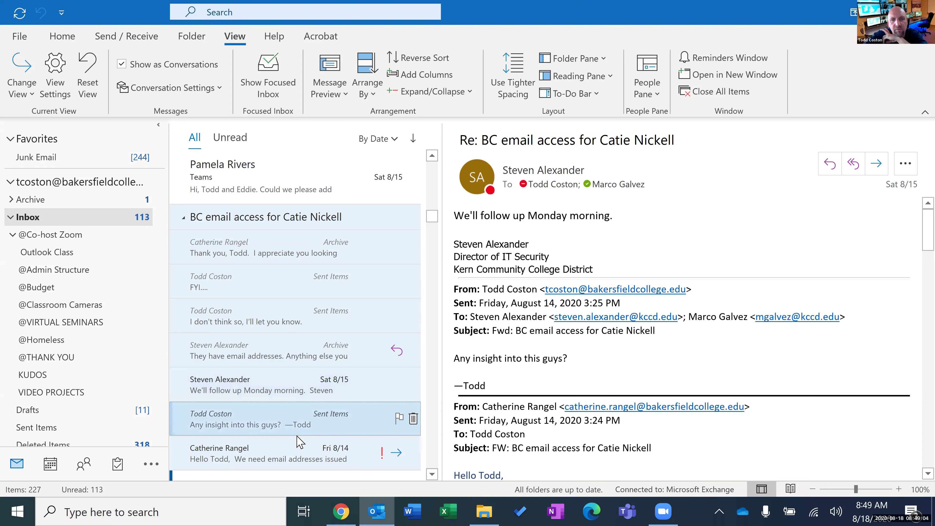
left_click(295, 450)
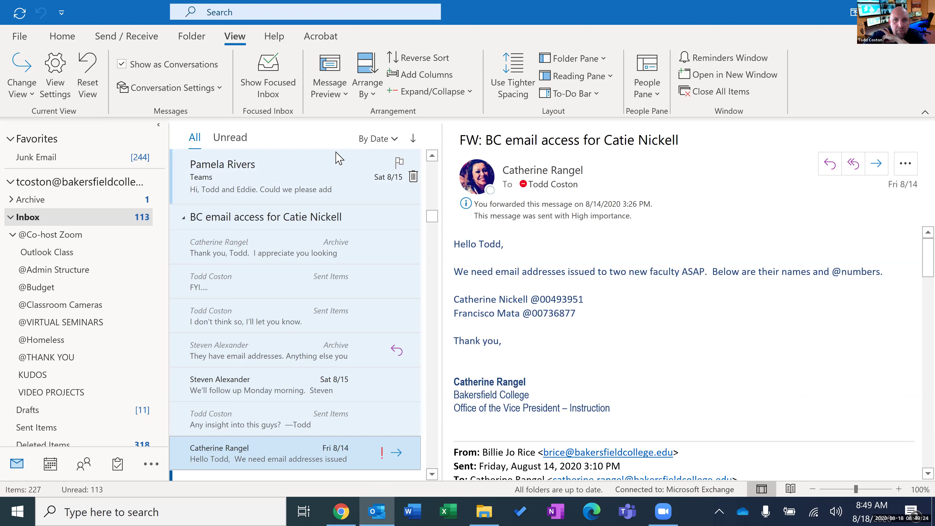
Turn off Show as Conversations for This folder, then start a New Email from the Home tab.
left_click(395, 277)
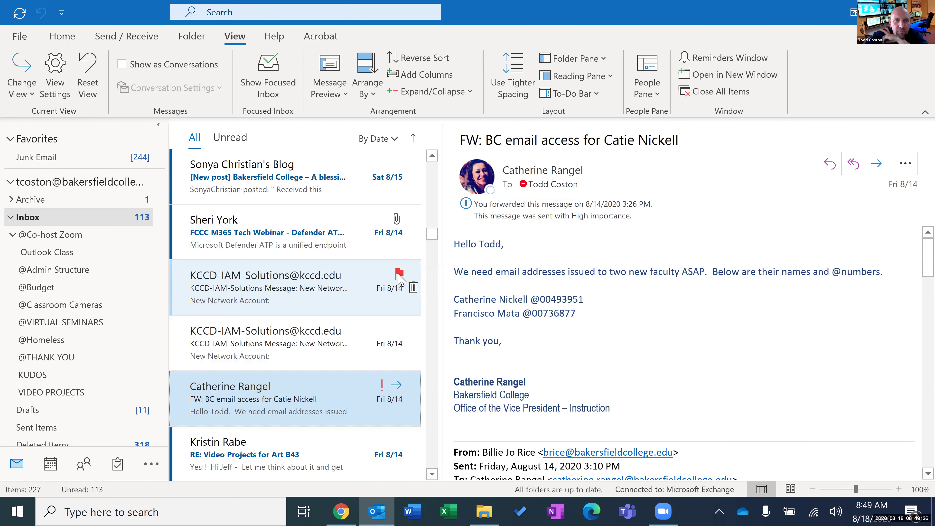
left_click_drag(431, 235, 432, 173)
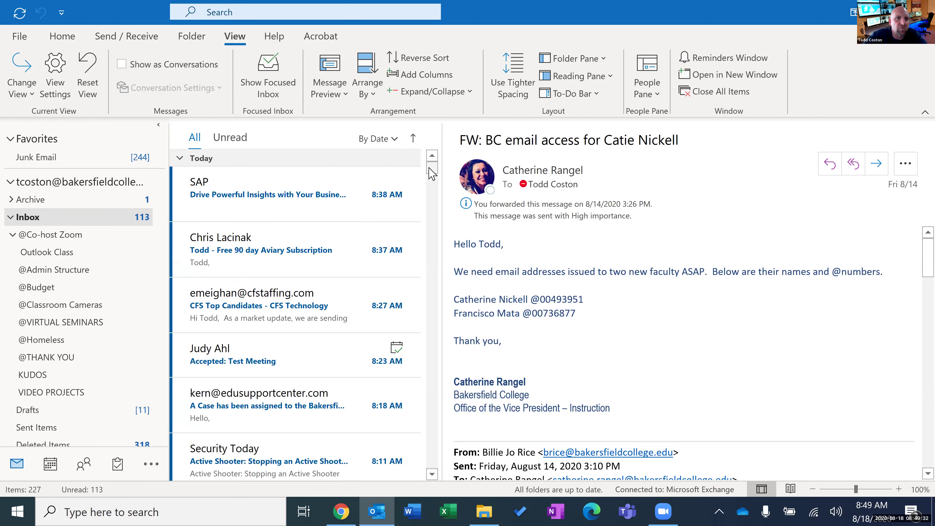
left_click(55, 37)
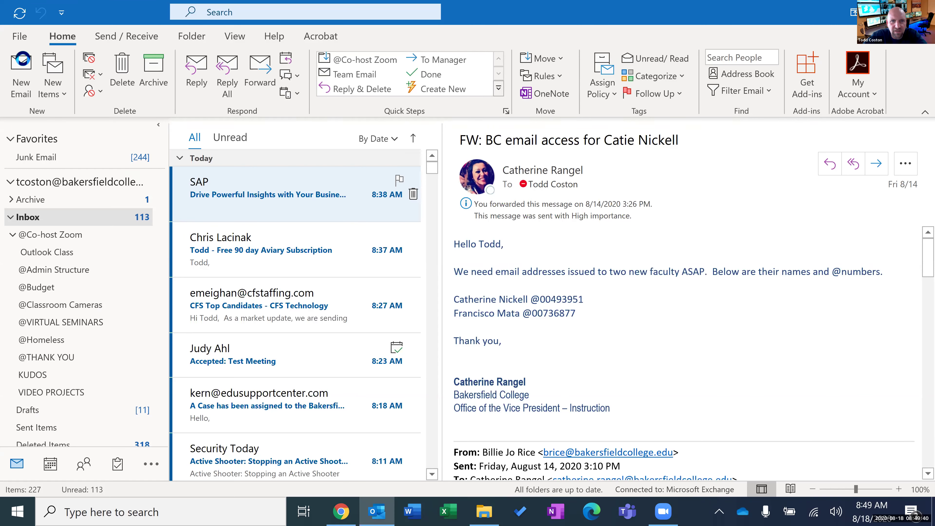
left_click(21, 74)
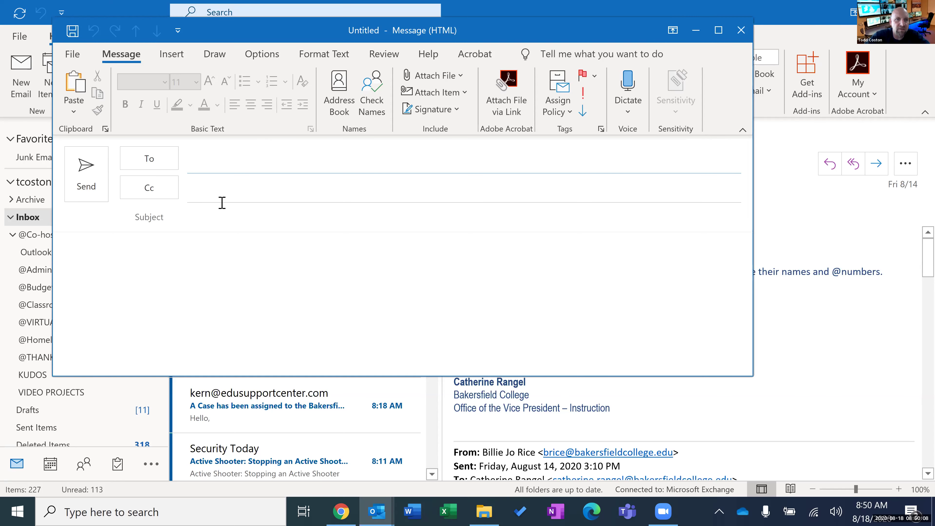
Check the blank message's body and To field, leave it unsent, and bring Chrome forward.
left_click(172, 265)
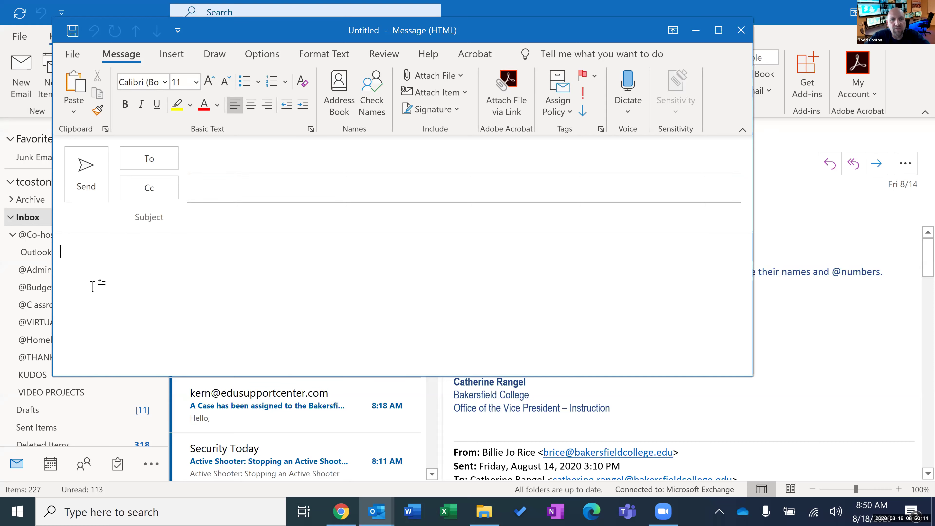
left_click(201, 159)
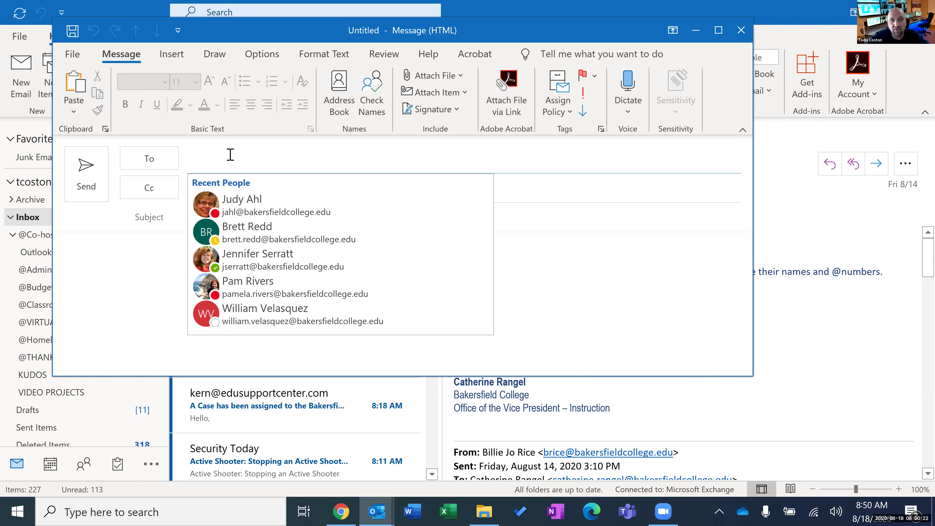
left_click(99, 319)
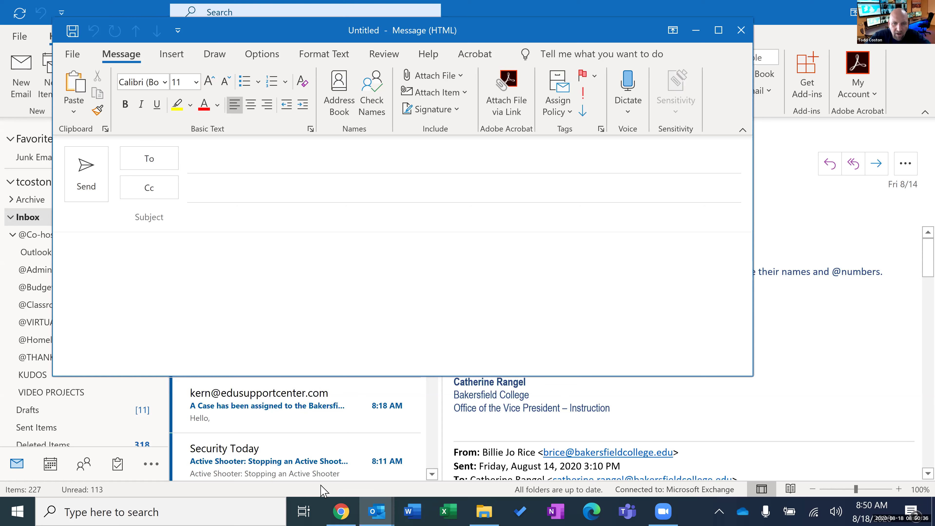
left_click(346, 511)
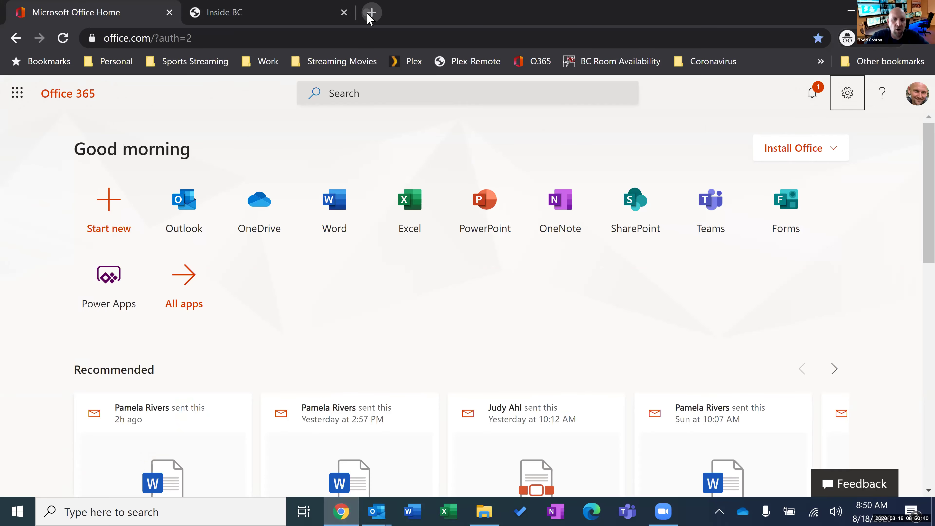
Load cnn.com in a new Chrome tab.
left_click(369, 15)
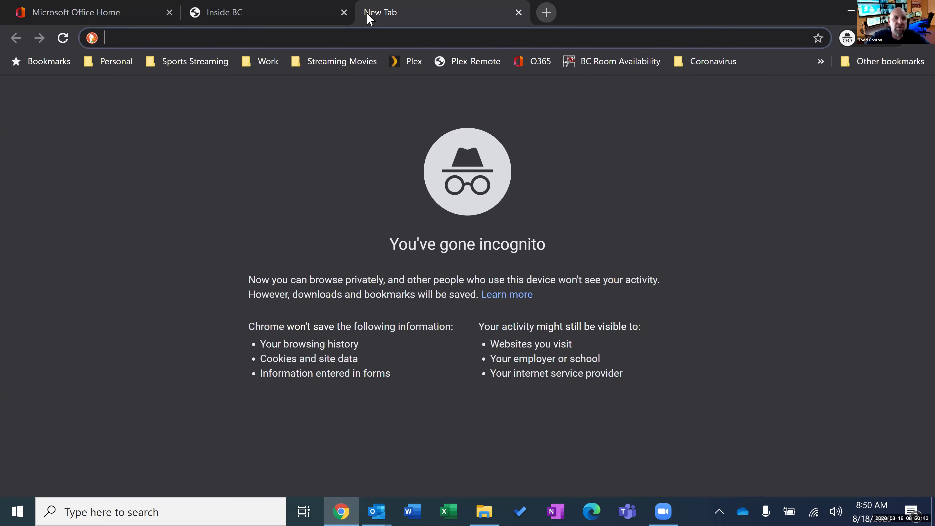
type("cnn.com")
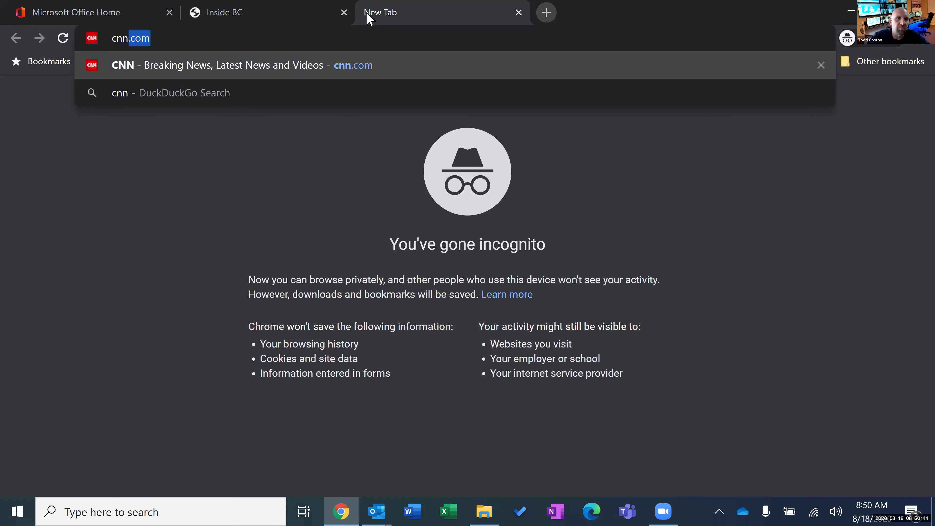
key("Return")
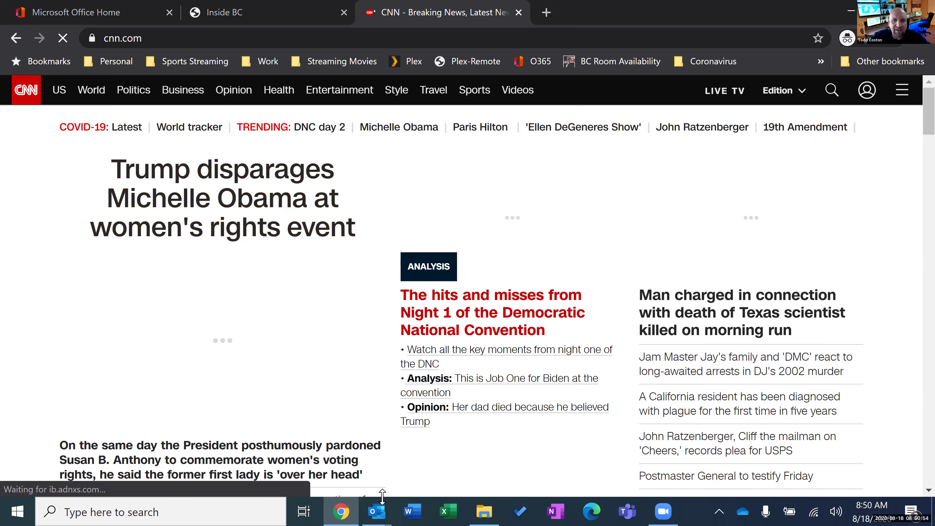
Restore the Untitled Message window, maximize it, and open the Insert tab's Screenshot options.
mouse_move(379, 501)
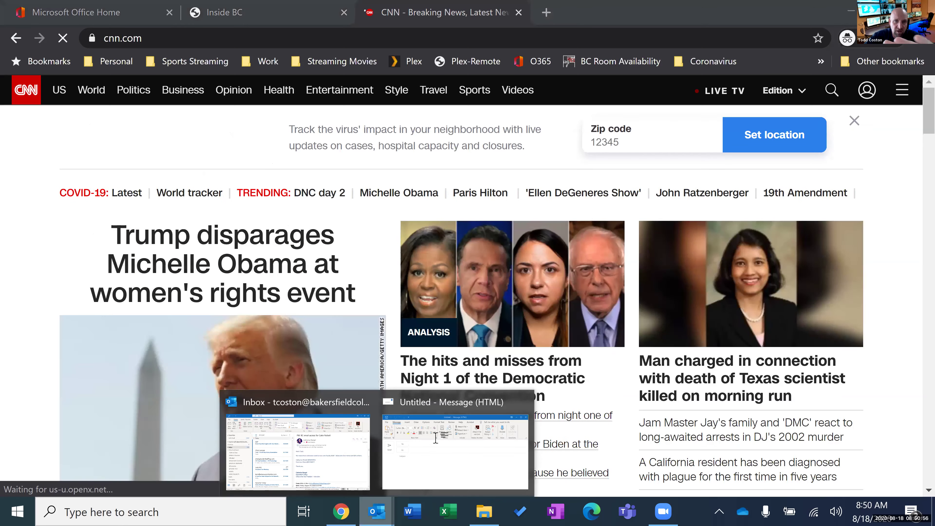
left_click(436, 438)
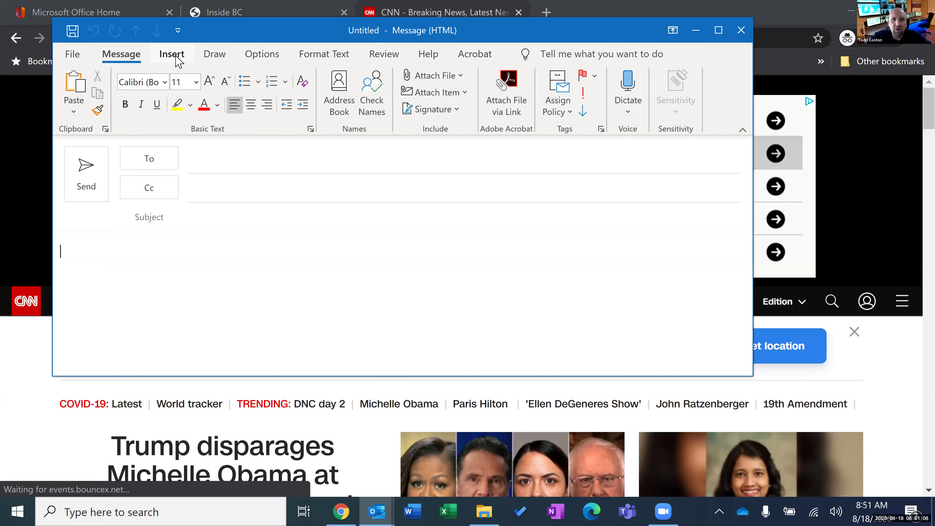
left_click(178, 61)
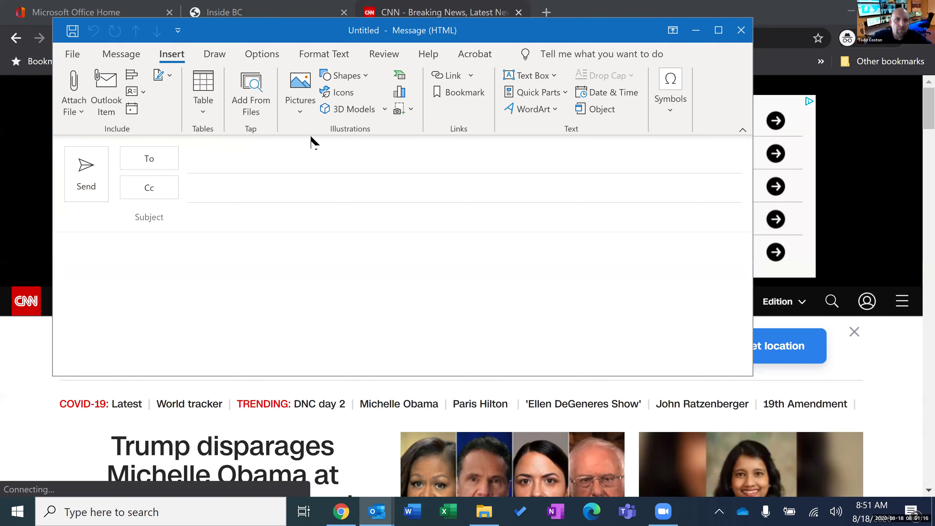
left_click(717, 31)
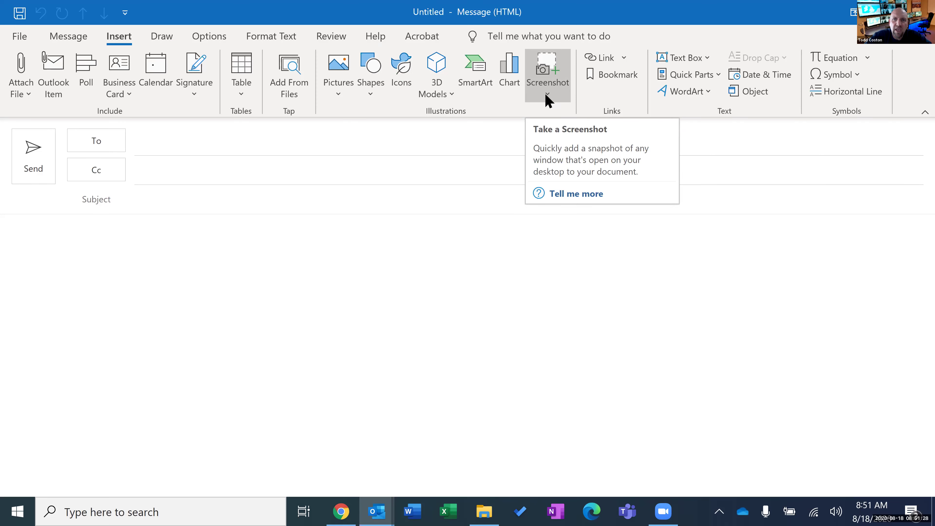
left_click(548, 97)
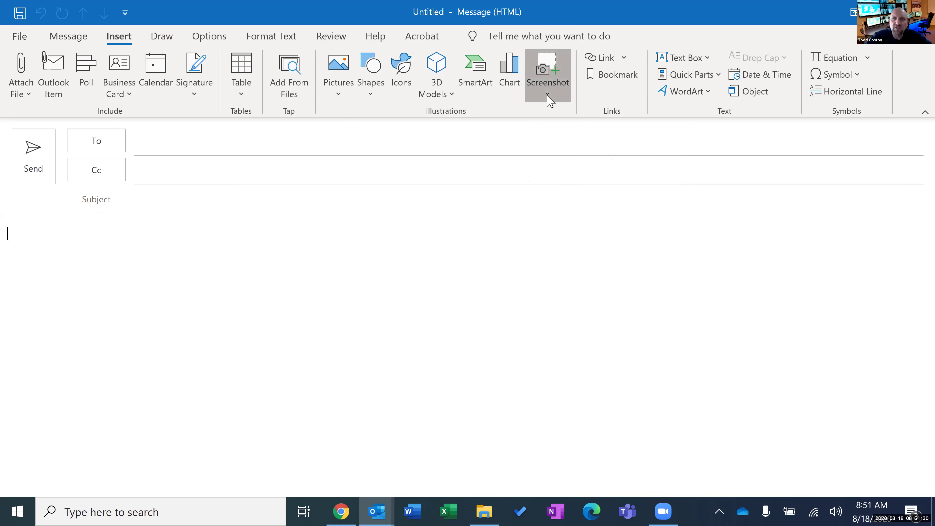
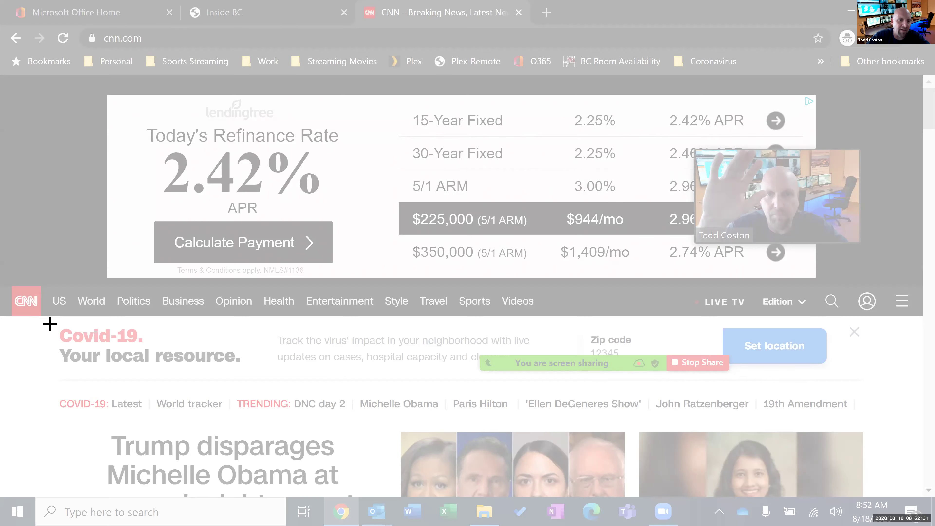
Clip CNN's Covid-19 banner and top headline into the message body.
left_click_drag(50, 324, 378, 460)
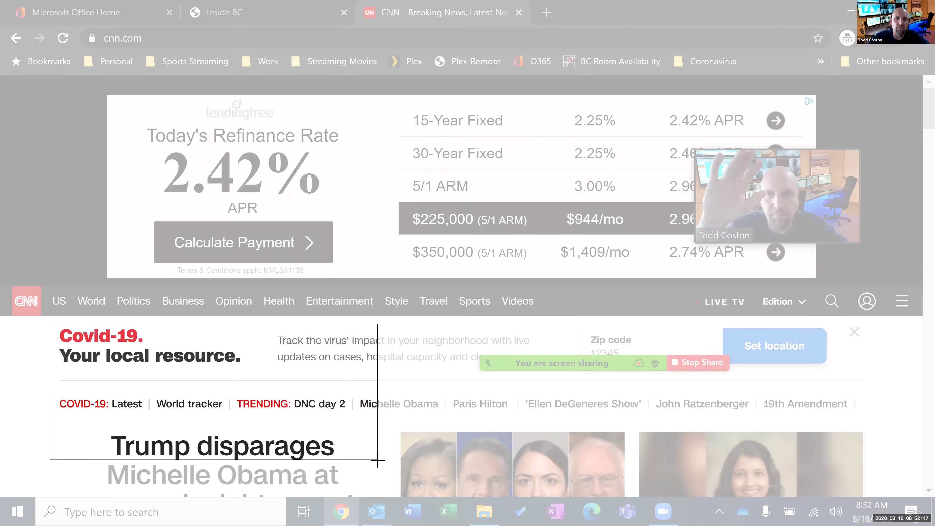
left_click_drag(377, 460, 377, 460)
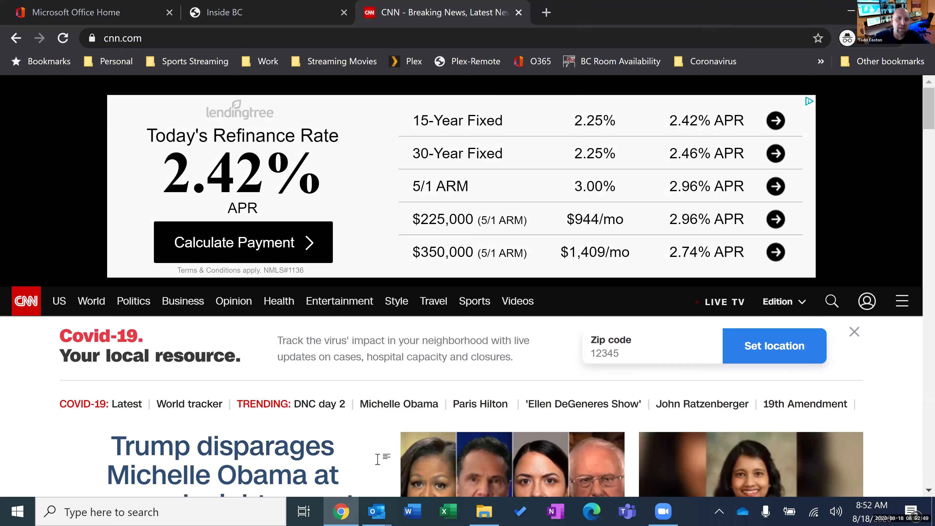
Paste the CNN clipping into the message, then delete it again.
key("alt+Tab")
key("ctrl+v")
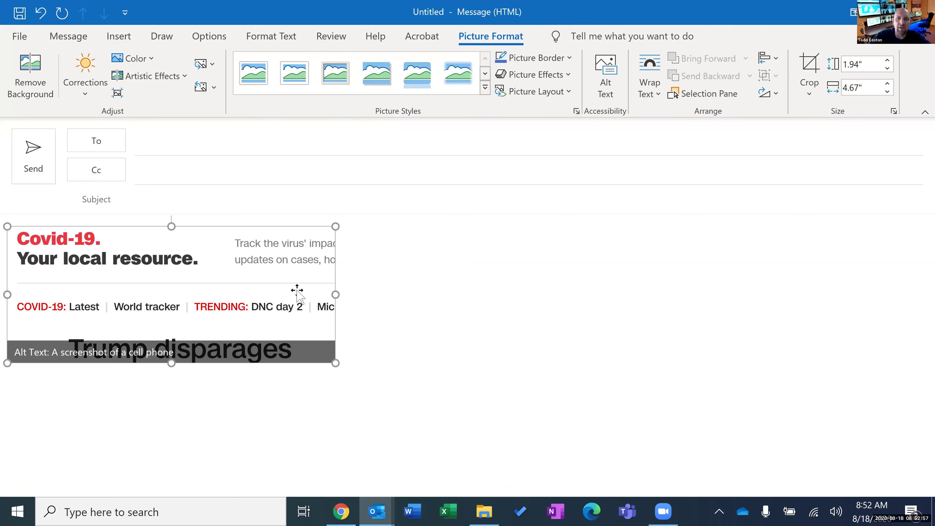
key("Right")
key("BackSpace")
key("BackSpace")
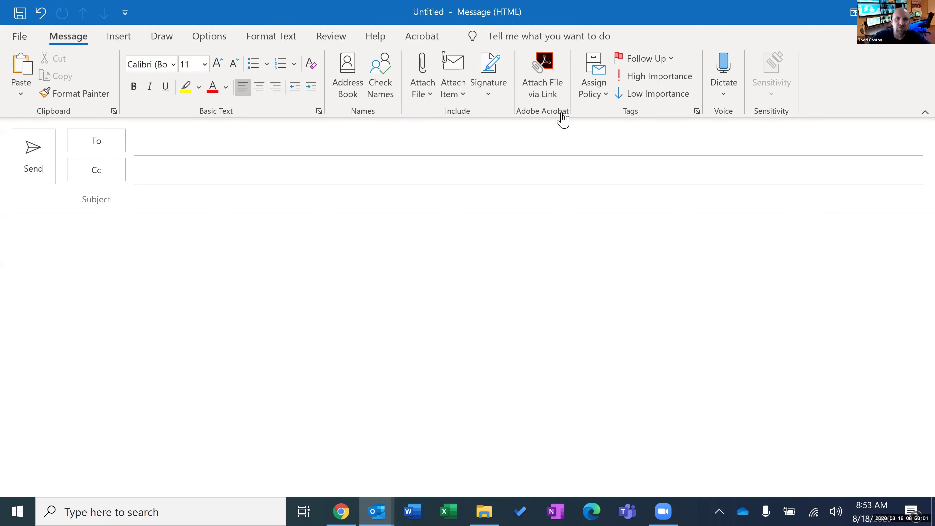
Scroll the CNN page down to the Check these out and CNN Business sections.
key("alt+Tab")
scroll(522, 246, "down", 5)
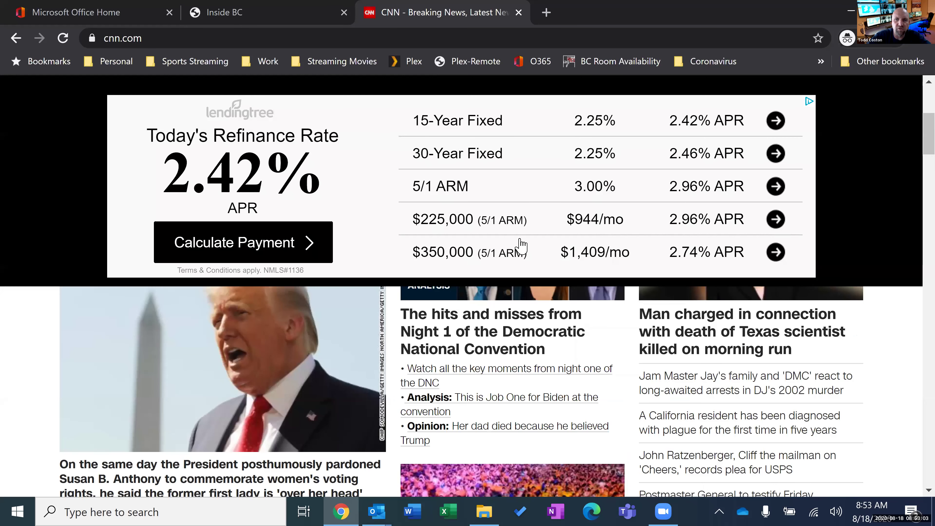
scroll(522, 246, "down", 5)
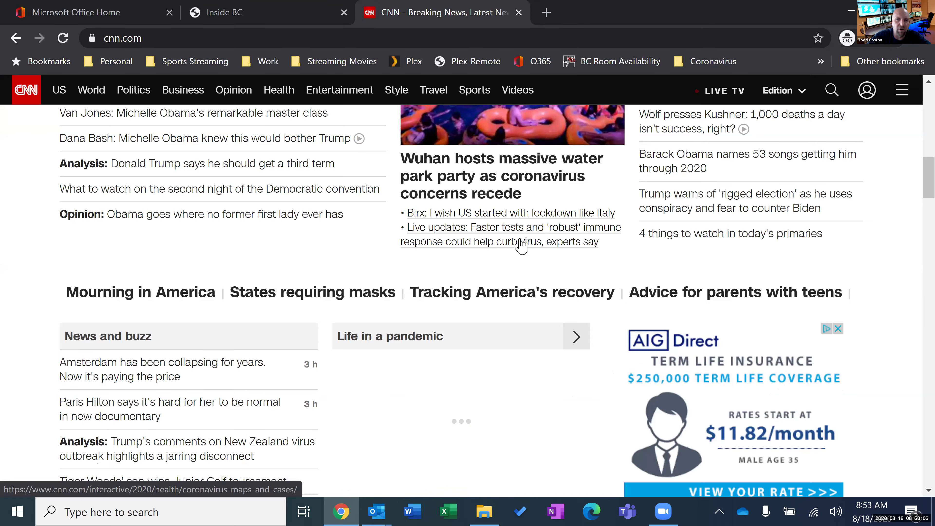
scroll(522, 246, "down", 6)
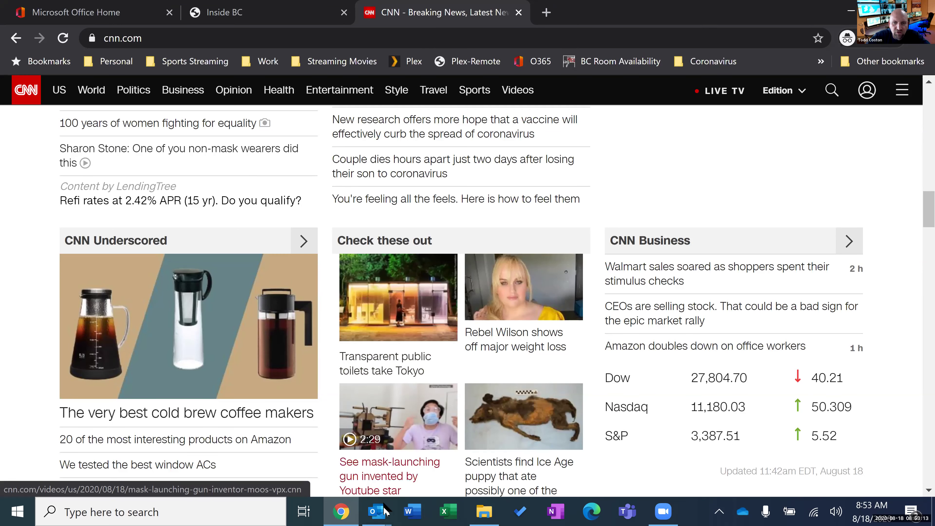
From the empty message, launch Insert > Screenshot > Screen Clipping over the CNN page.
mouse_move(385, 511)
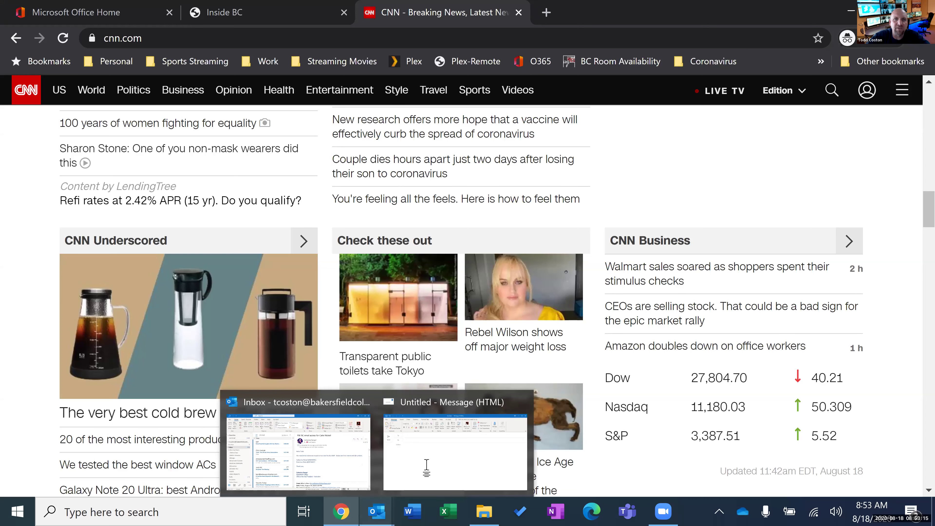
left_click(428, 469)
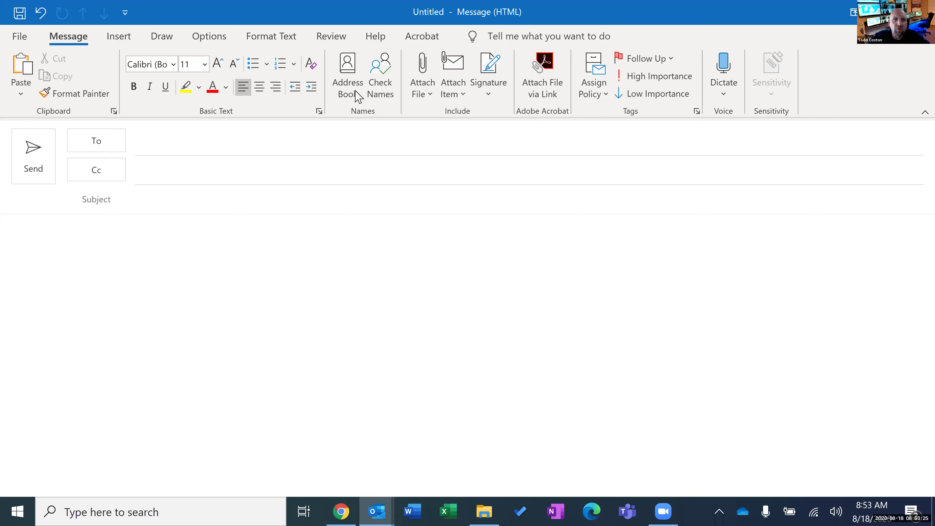
left_click(120, 37)
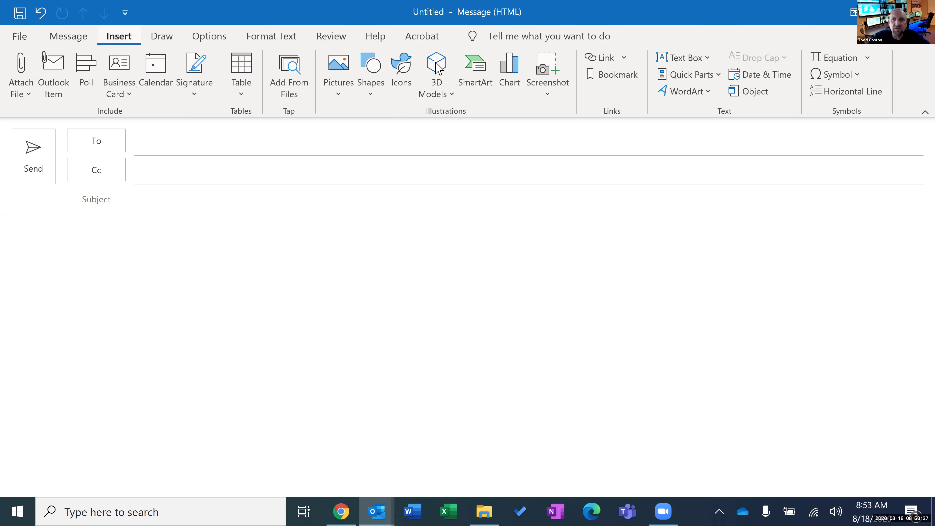
left_click(553, 100)
left_click(552, 98)
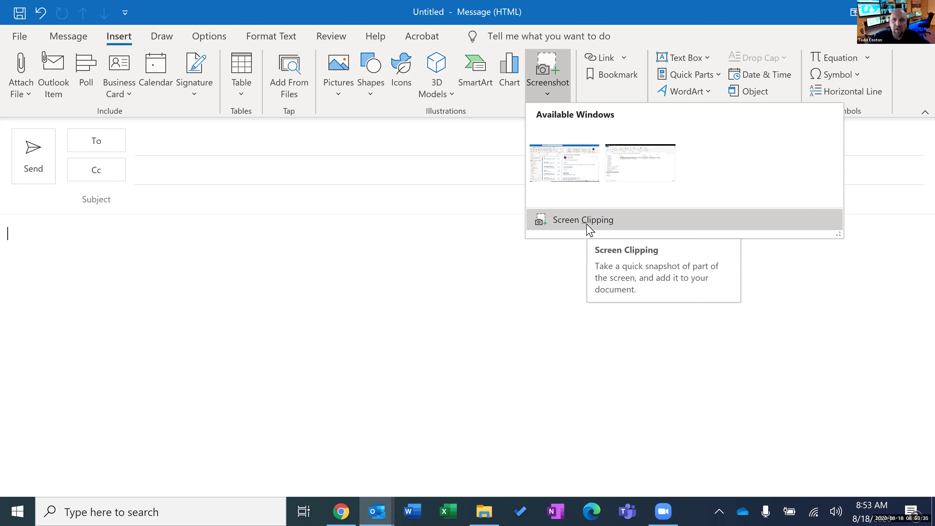
left_click(587, 225)
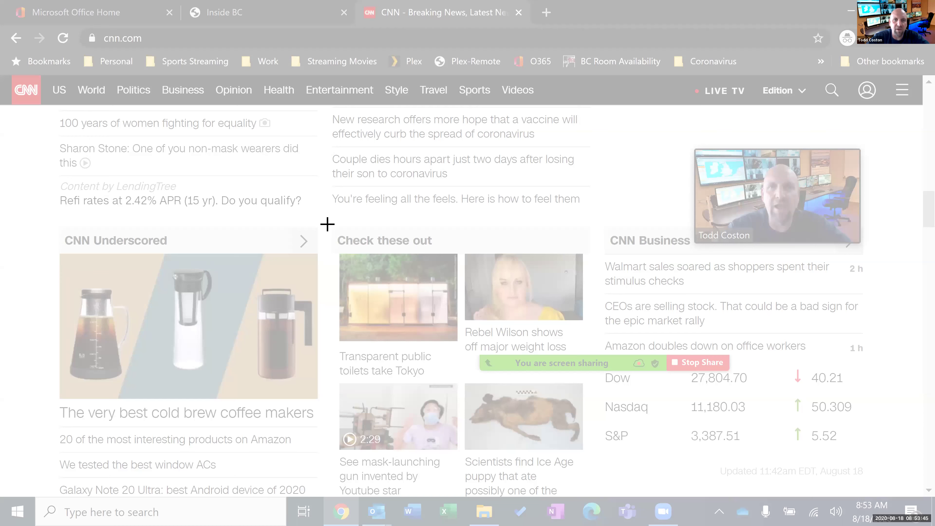
Clip CNN's Check these out section into the message, then close the message window.
left_click_drag(327, 223, 463, 481)
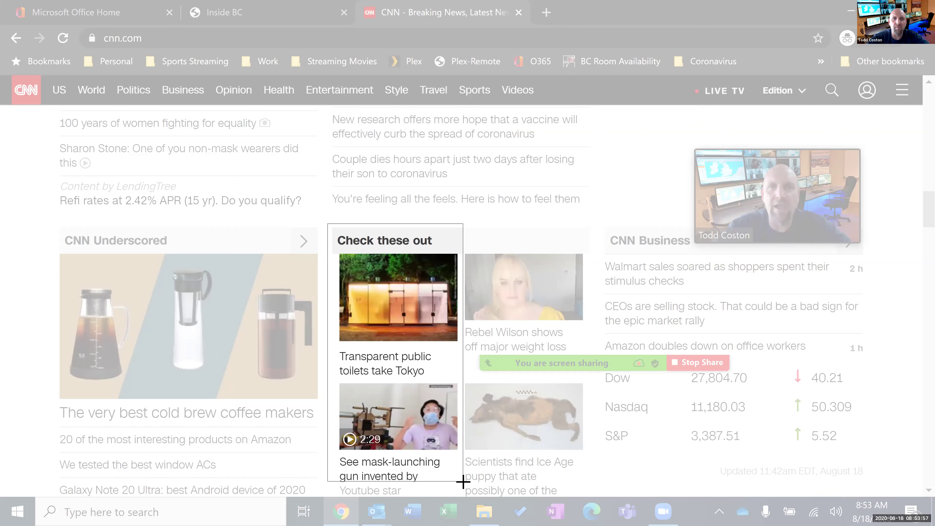
left_click_drag(463, 481, 464, 481)
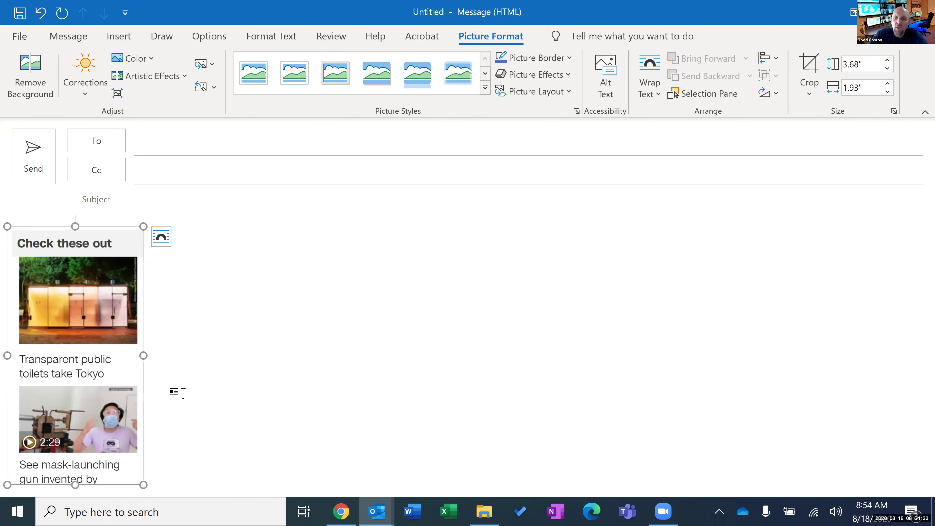
left_click(183, 394)
key("ctrl+z")
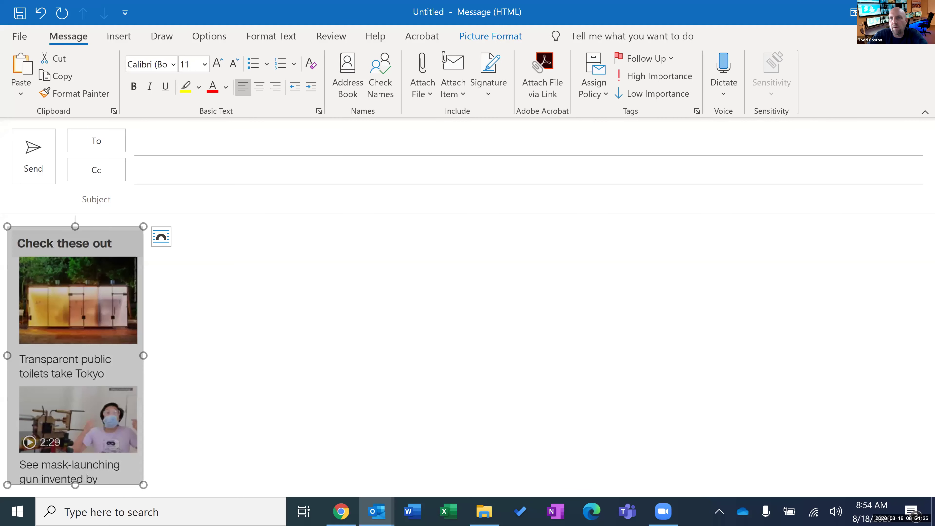
key("Escape")
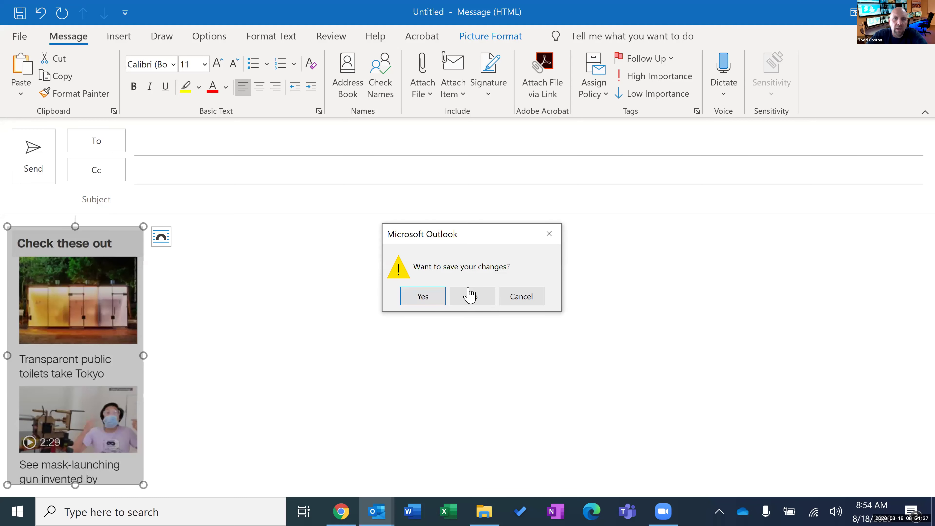
Discard the message without saving, glance at the Outlook inbox, and return to CNN in Chrome.
left_click(470, 294)
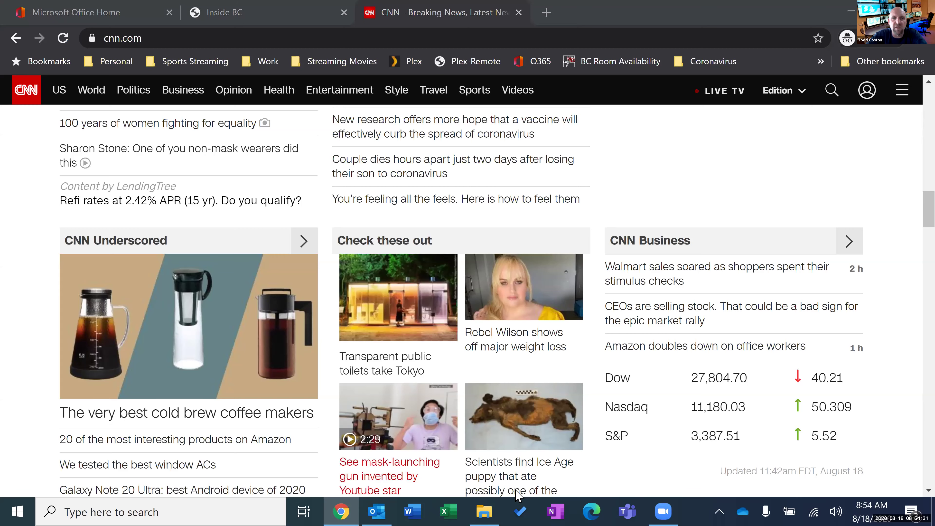
key("alt+Tab")
mouse_move(661, 510)
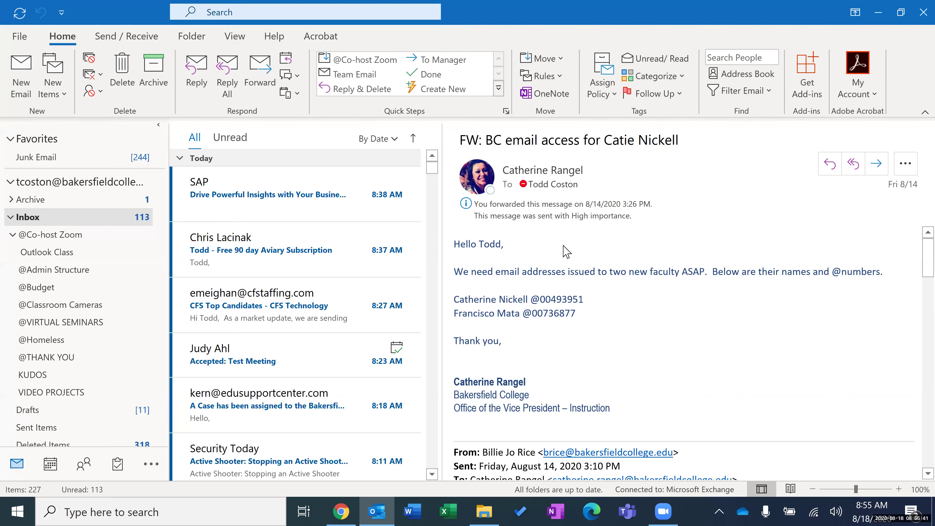
left_click(346, 510)
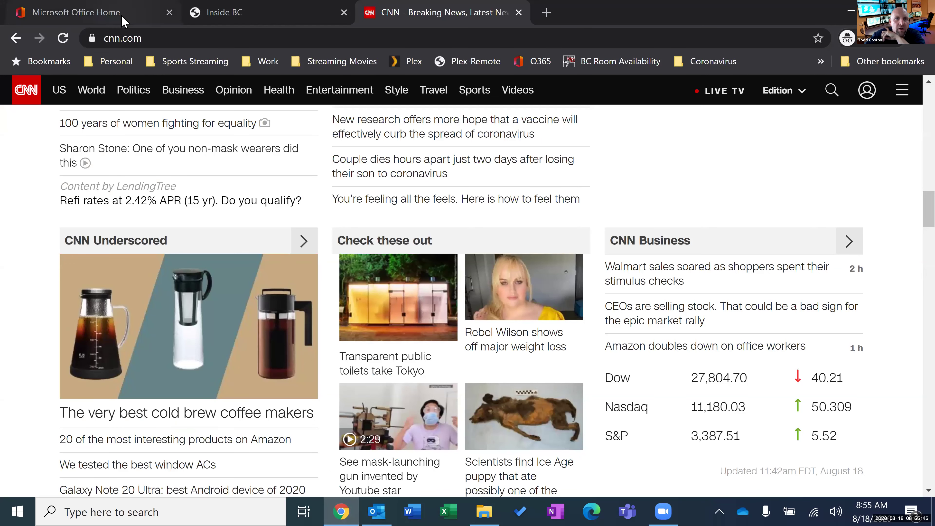
Check the Office install options on the Office 365 home page, then open Outlook's Contacts.
left_click(124, 18)
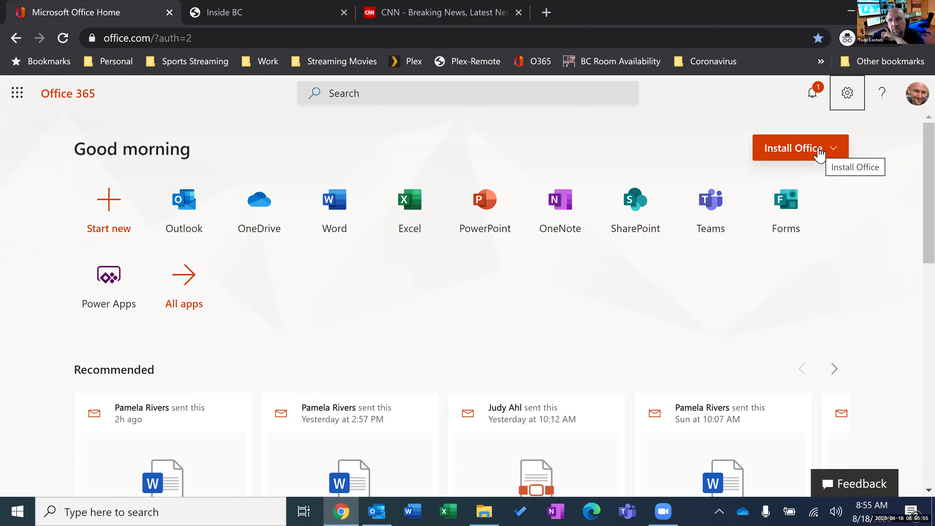
left_click(830, 154)
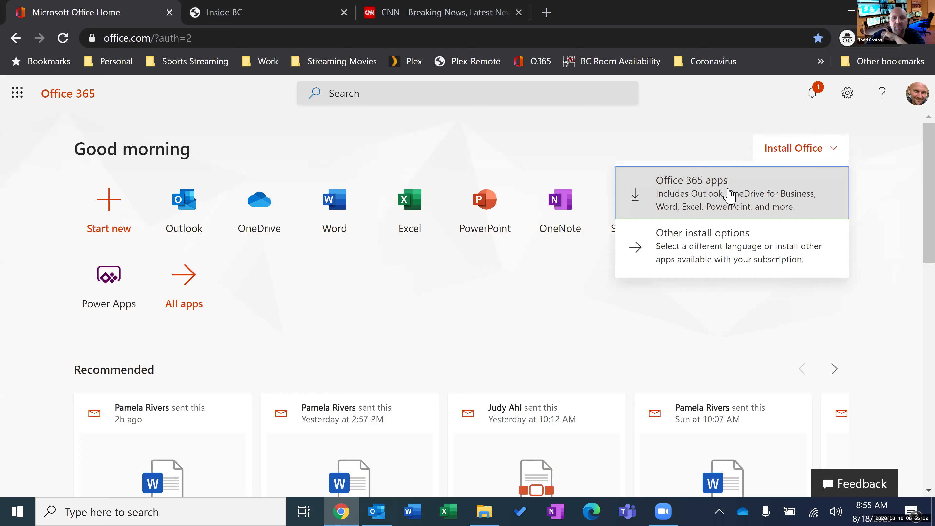
left_click(696, 124)
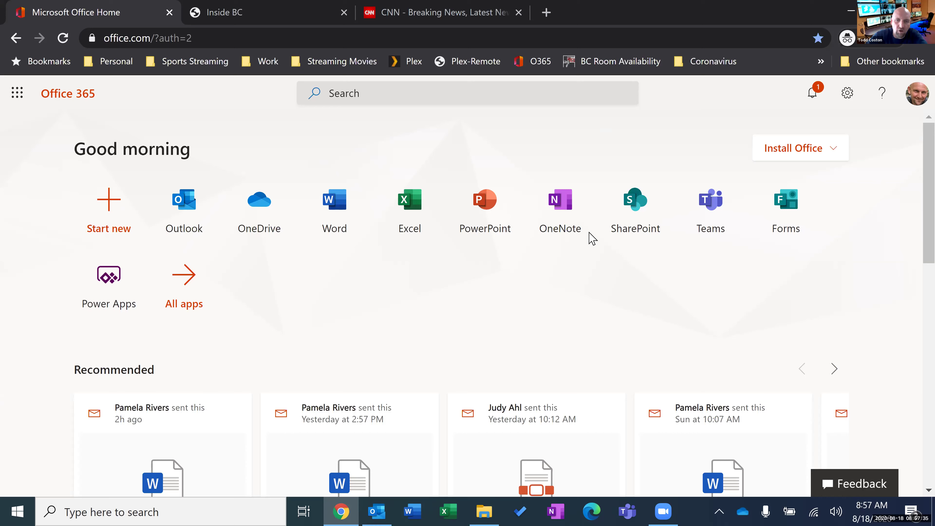
left_click(383, 510)
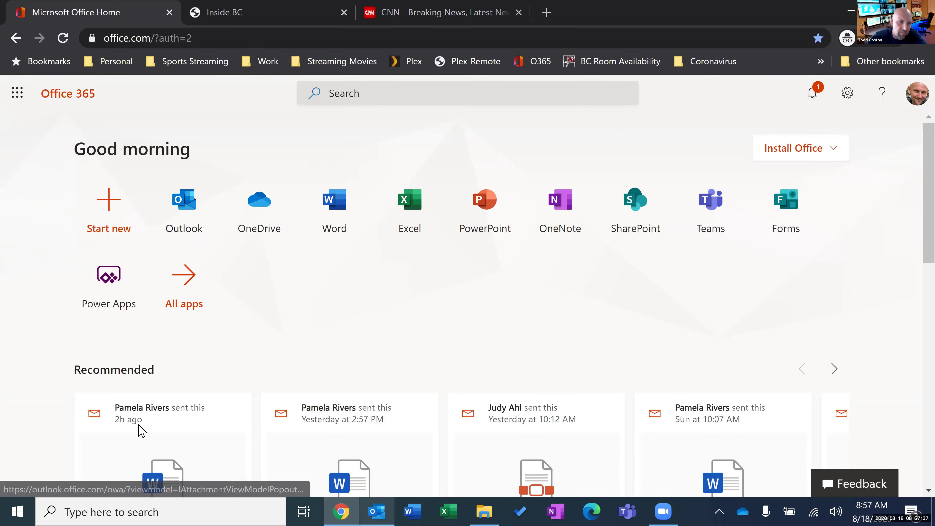
left_click(86, 466)
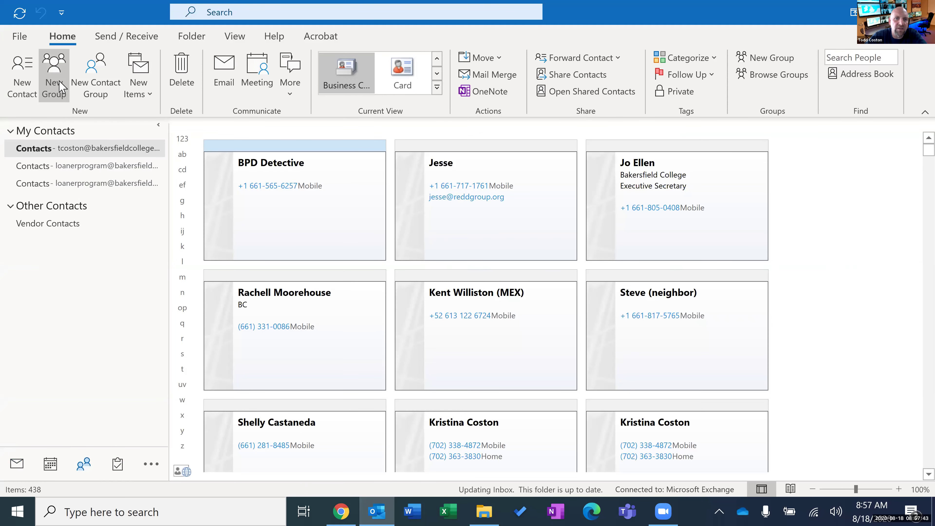
Enter the Outlook Class test group name in a Create Group dialog and move it aside.
left_click(57, 85)
type("Todd Test")
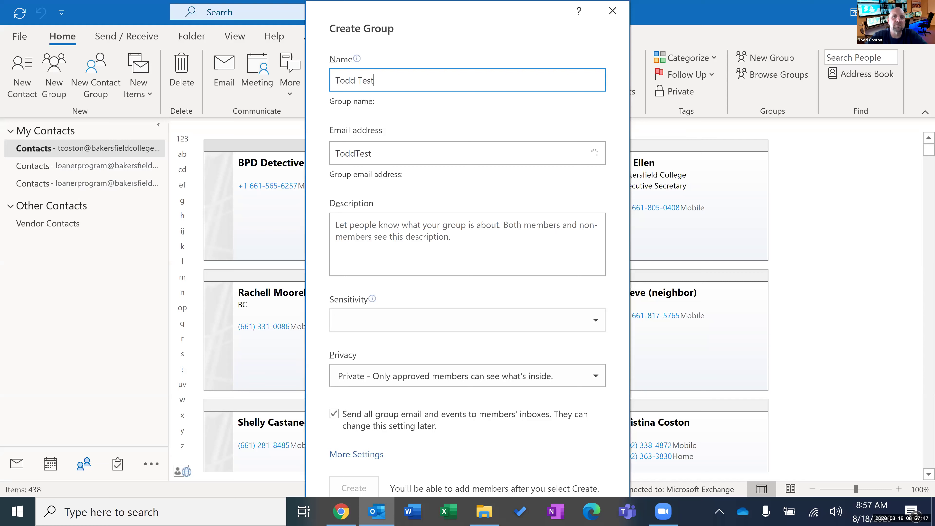
type(" -lOut")
key("BackSpace")
key("BackSpace")
key("BackSpace")
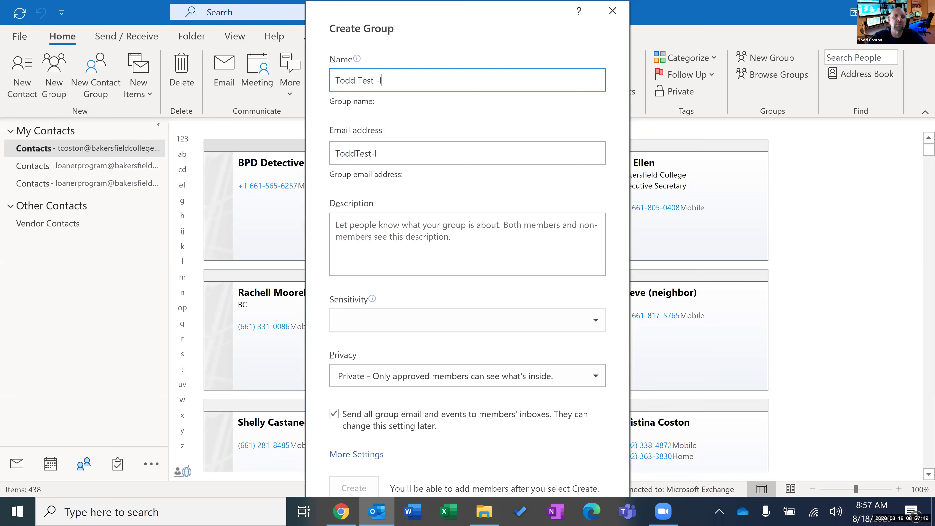
type("Outlook Class")
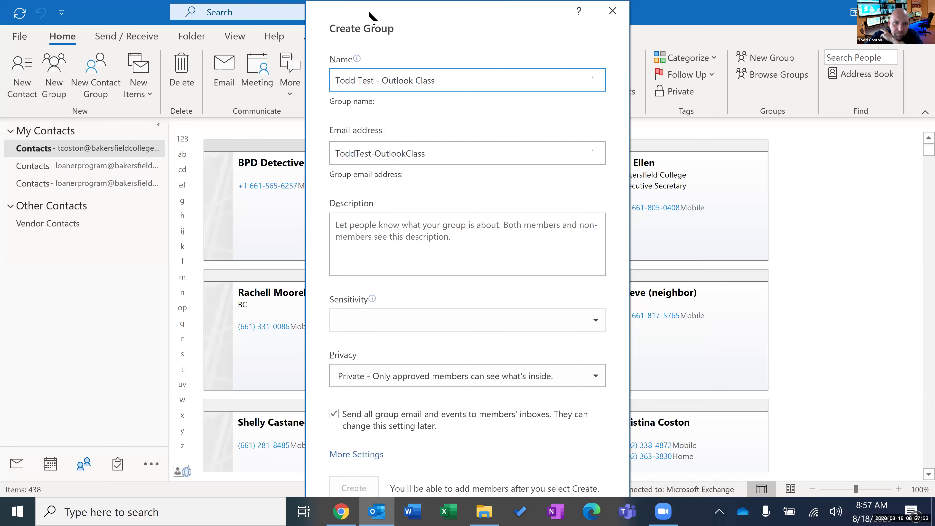
left_click_drag(371, 17, 169, 16)
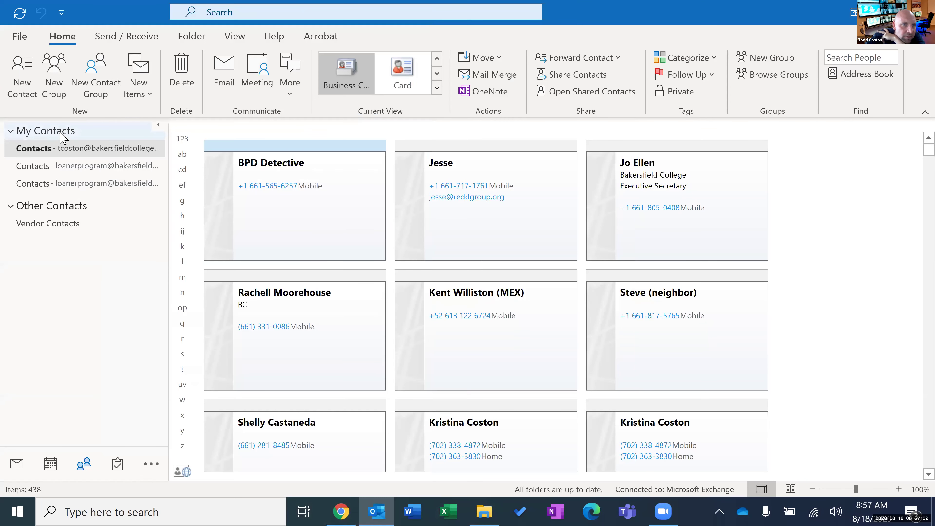
Name a new contact group for the Outlook Class test and show its Add Members options.
left_click(97, 77)
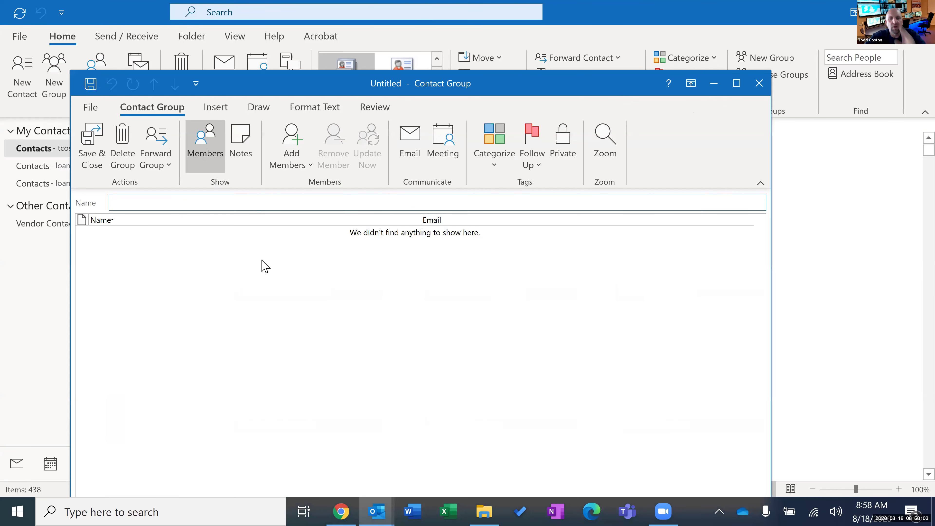
type("Todd To")
type("est - Outlo")
type("ok Con")
key("BackSpace")
key("BackSpace")
type("lass")
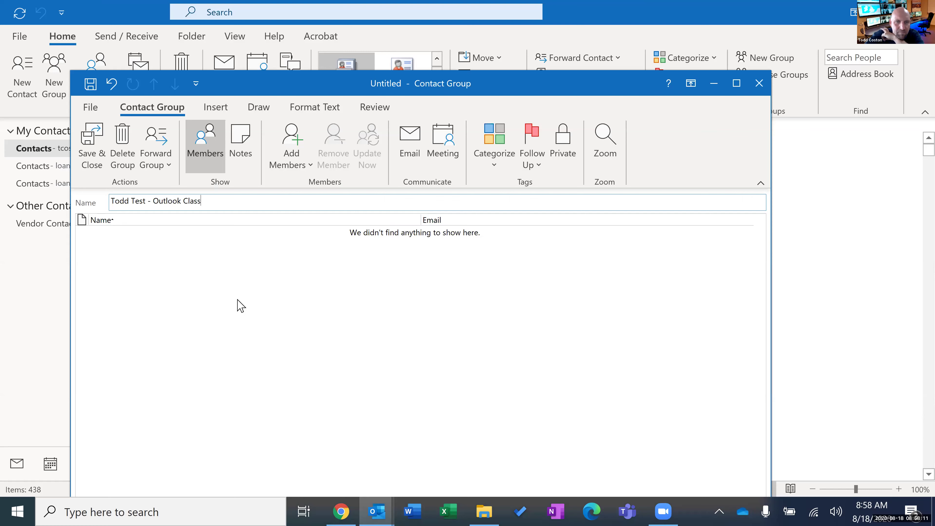
left_click(211, 155)
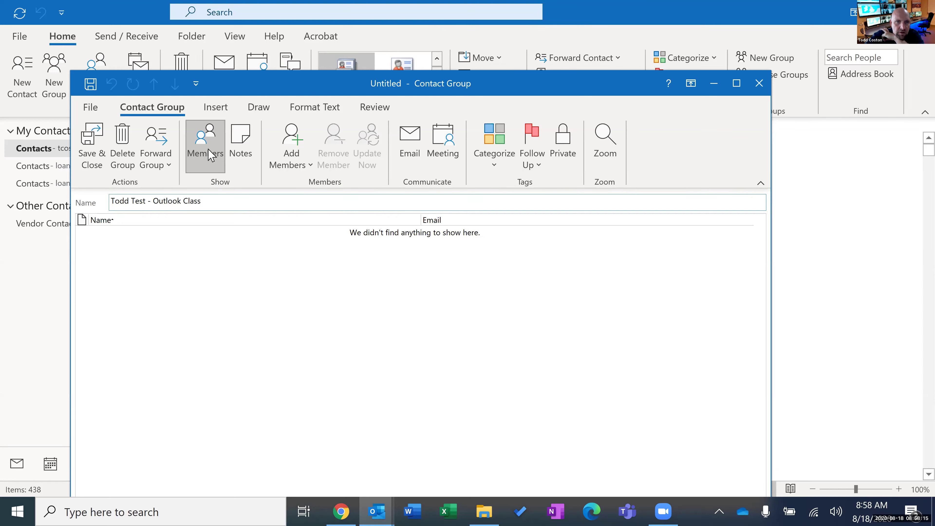
left_click(283, 141)
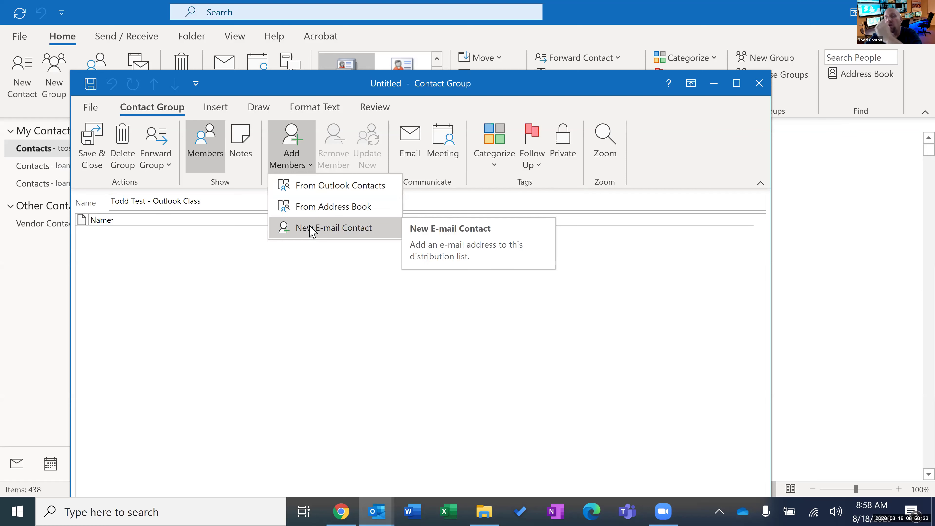
Search the address book for three colleagues, add each as a group member, and confirm.
left_click(319, 208)
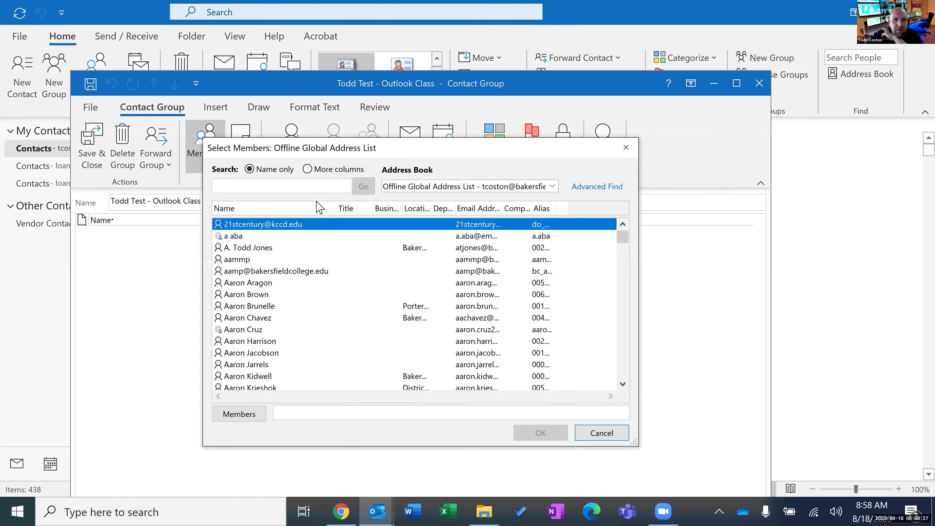
type("jacy")
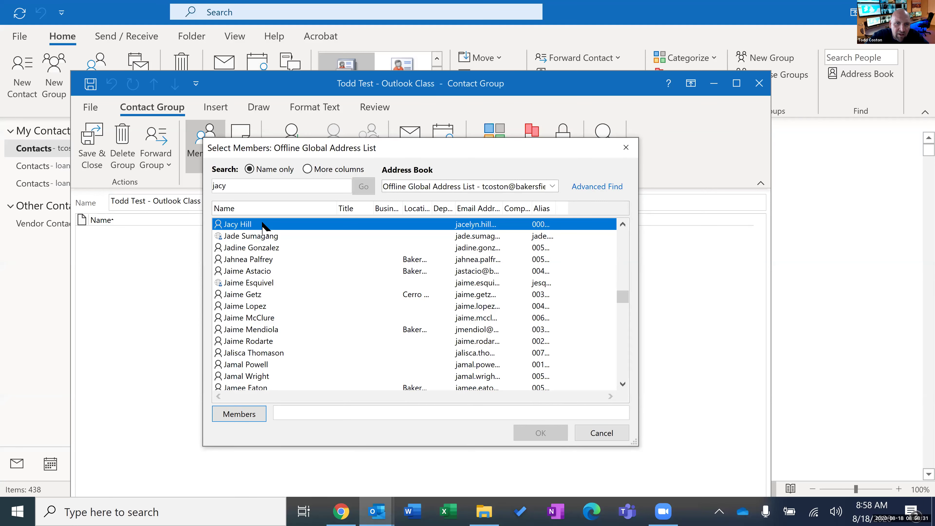
left_click(246, 413)
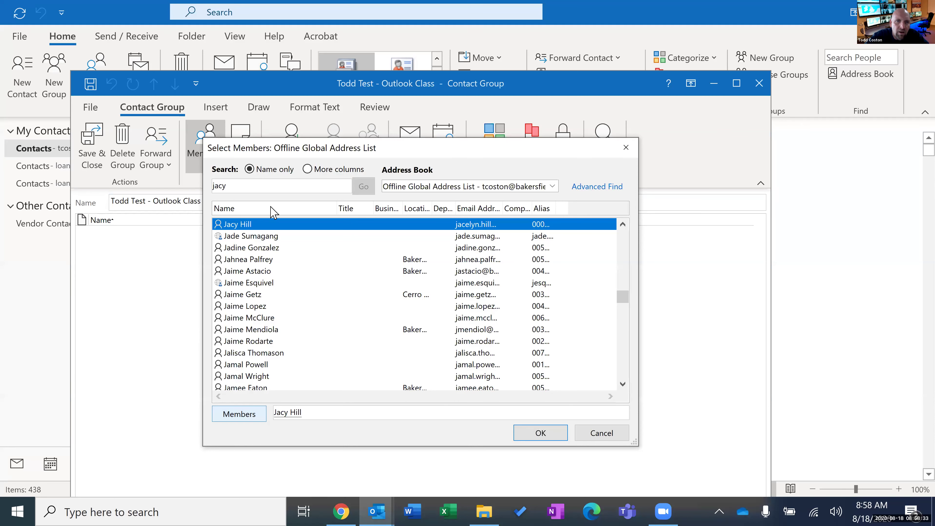
left_click_drag(272, 188, 176, 195)
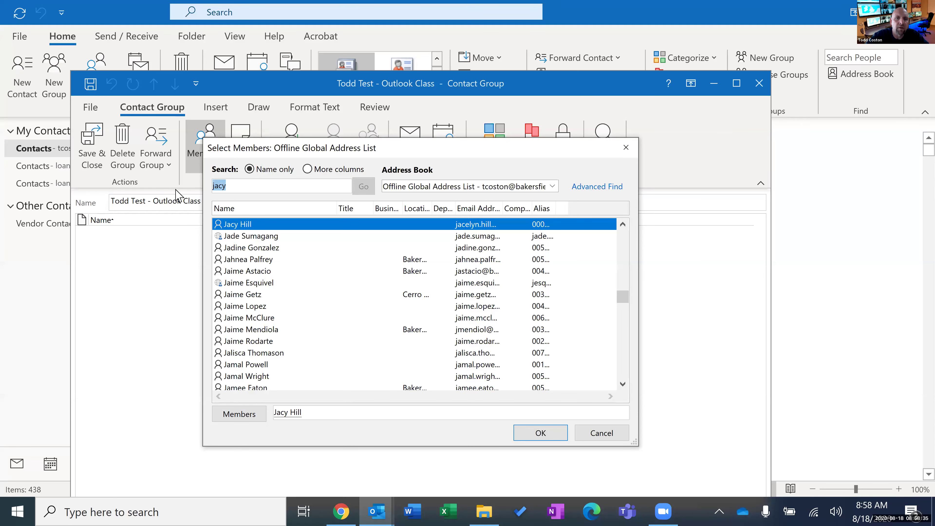
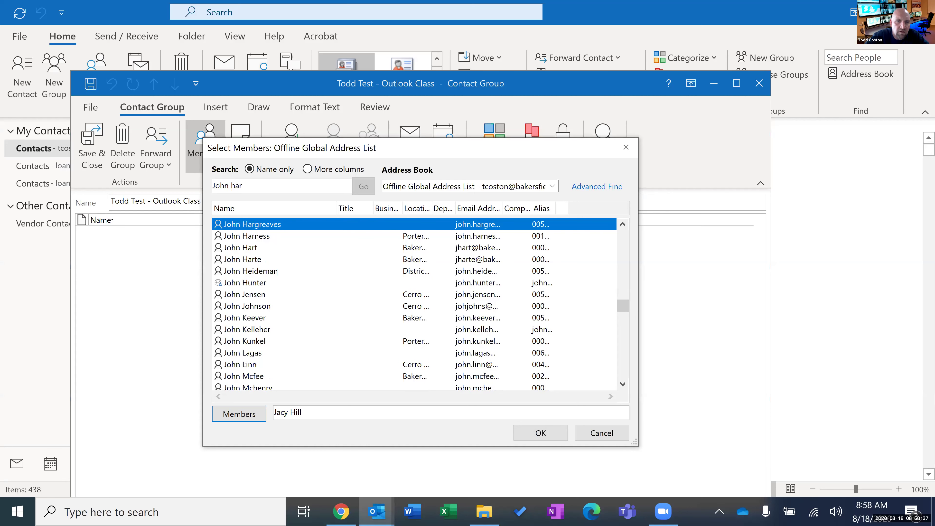
left_click(232, 247)
left_click(246, 414)
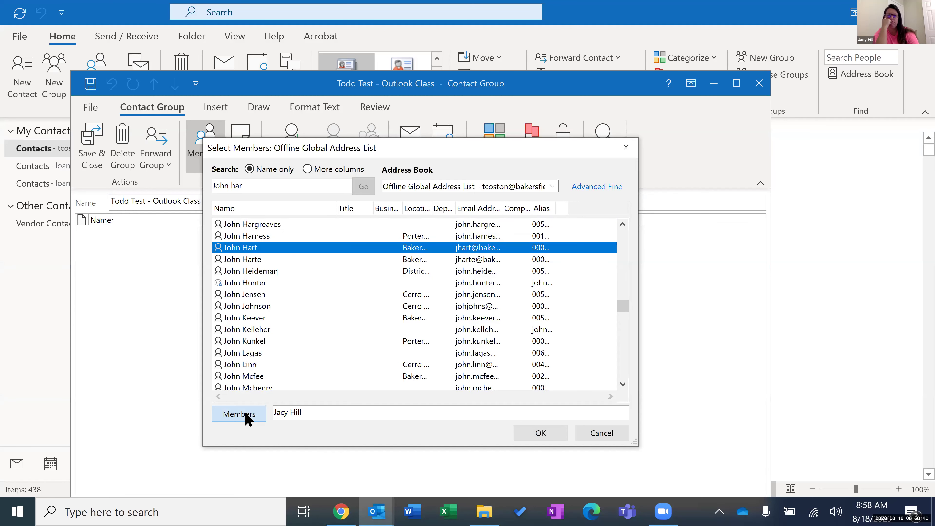
left_click(260, 191)
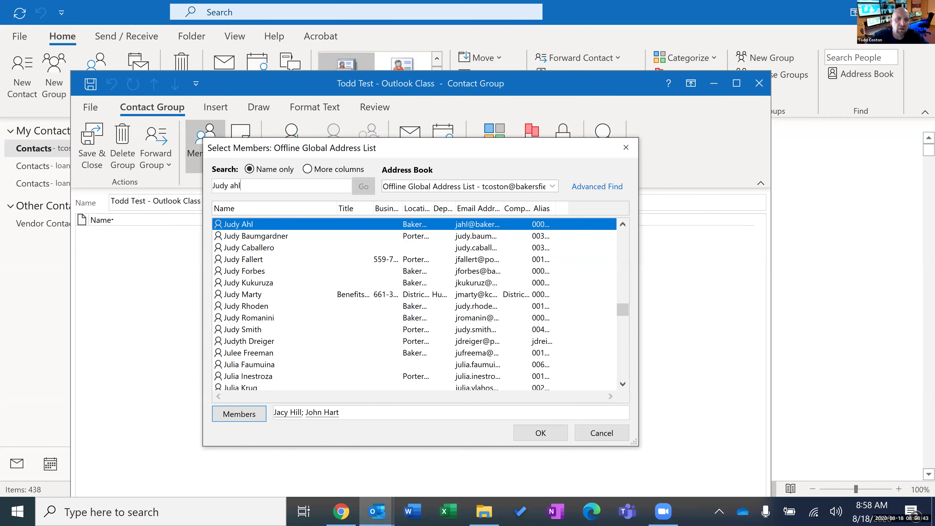
left_click(257, 414)
left_click(539, 433)
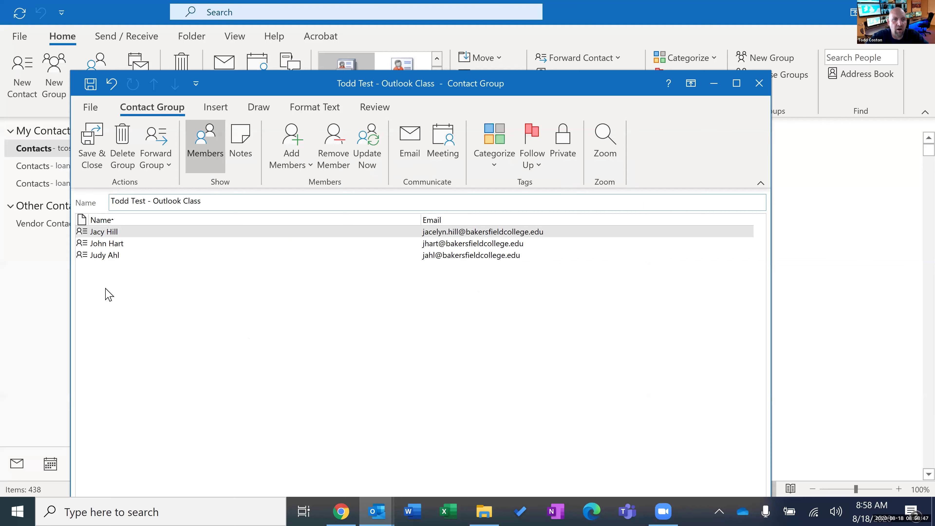
Cancel an extra Outlook Contacts lookup and save the three-member group.
left_click(117, 255)
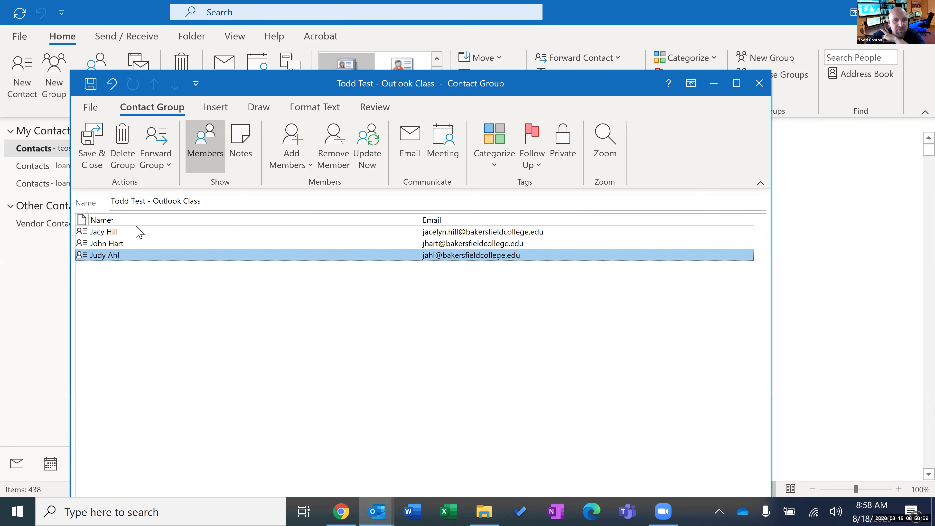
left_click(297, 135)
left_click(310, 187)
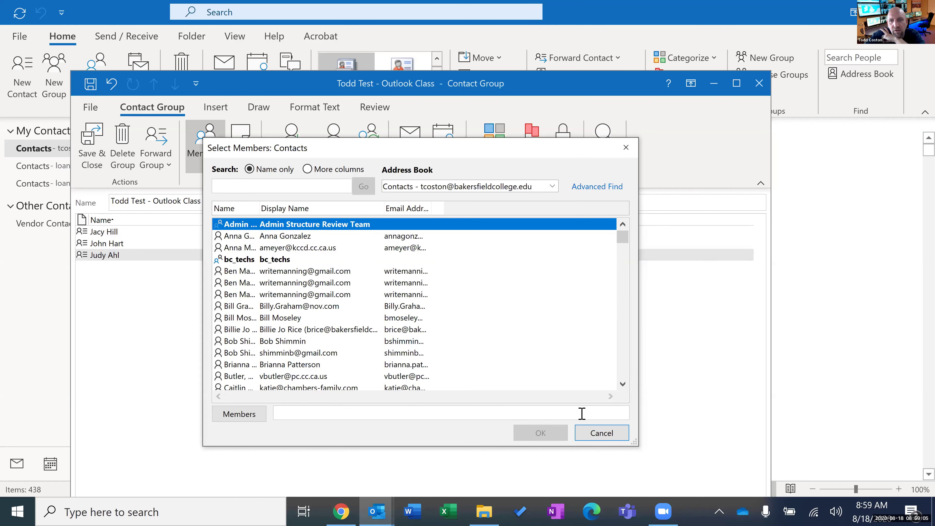
left_click(592, 434)
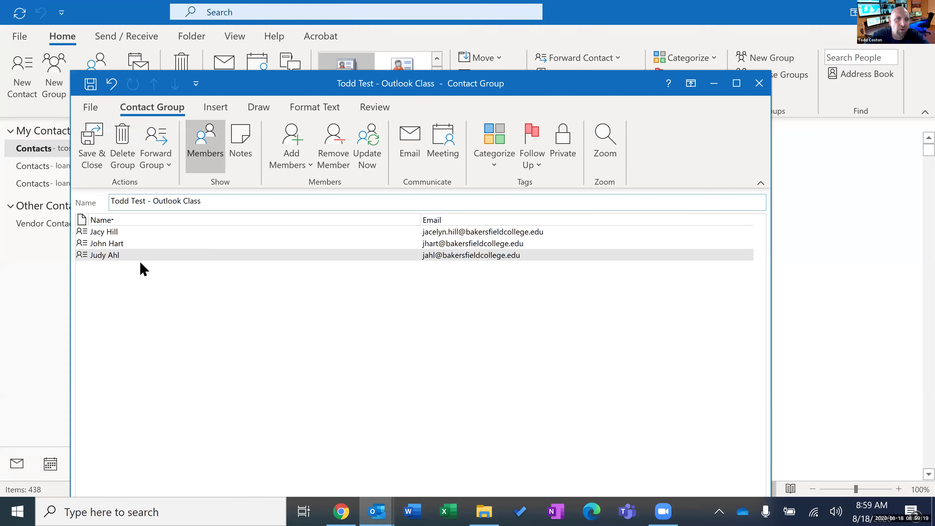
left_click(101, 155)
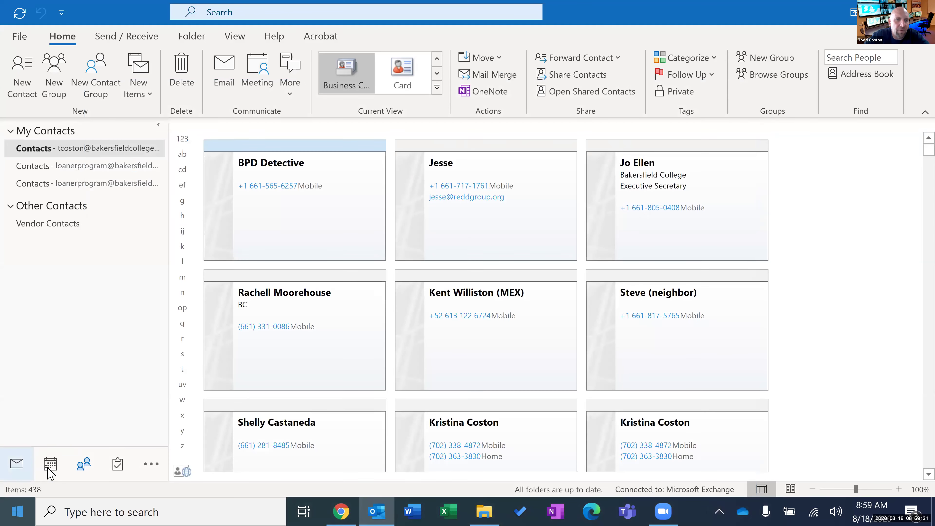
Start a new email in Mail and type the test group's name on the To line.
left_click(18, 468)
left_click(19, 80)
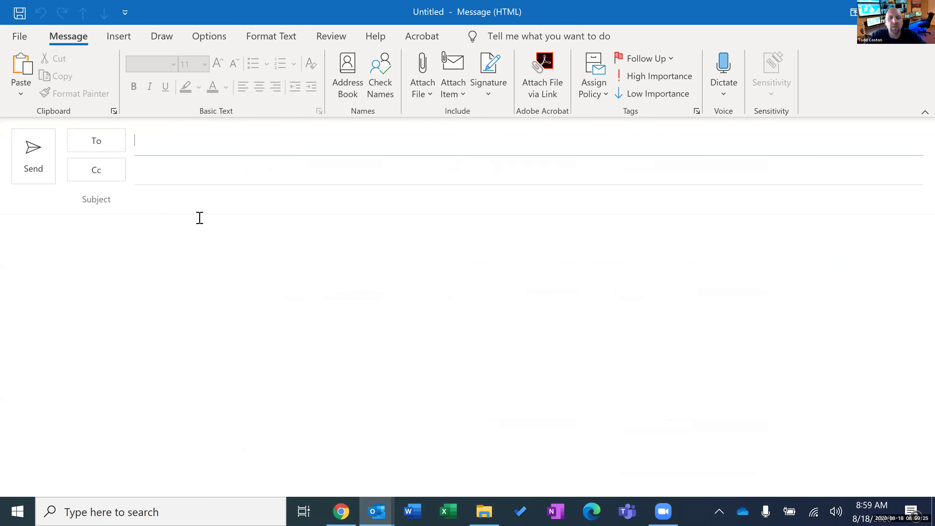
type("todd test")
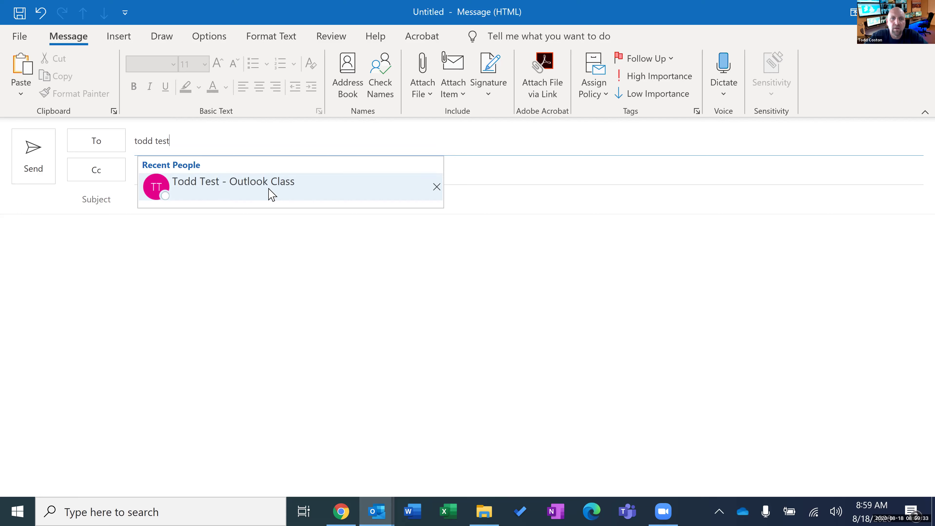
left_click(437, 186)
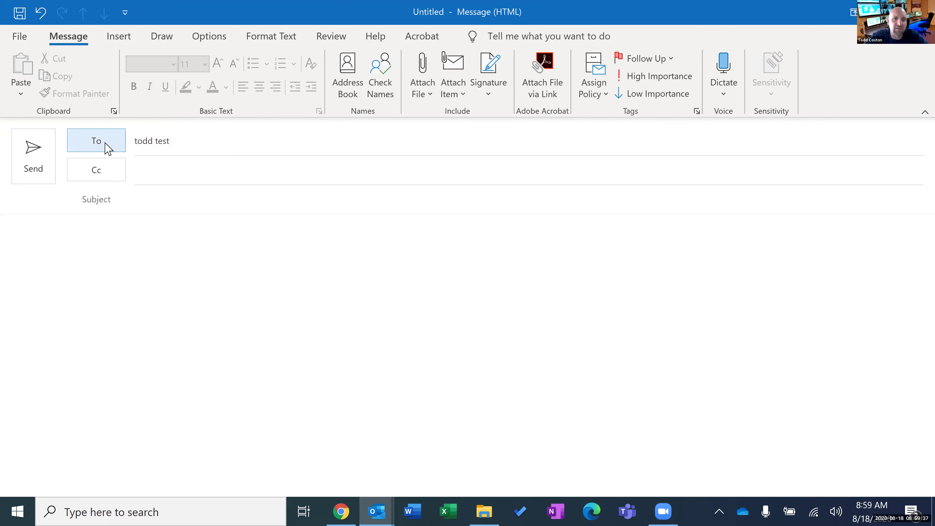
Look up the Outlook Class test group in the Contacts address book and confirm the recipient.
left_click(105, 146)
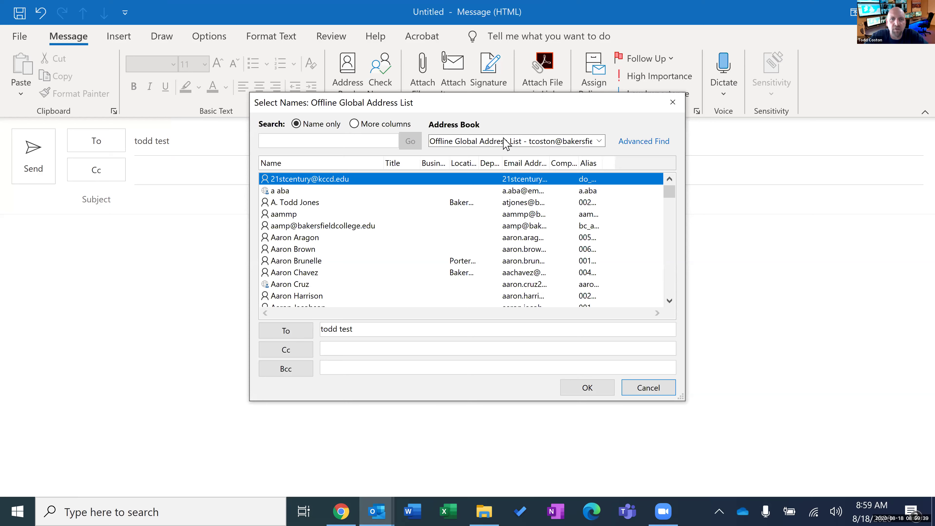
left_click(600, 142)
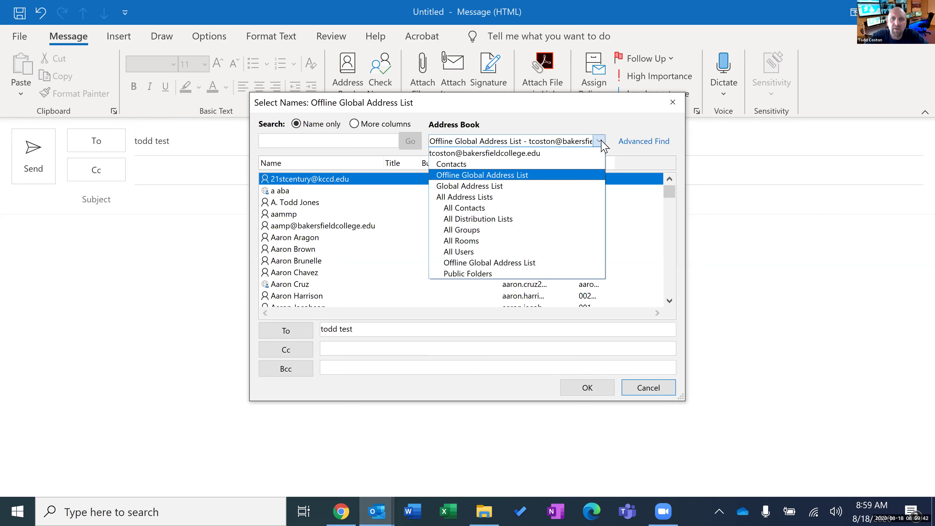
left_click(588, 167)
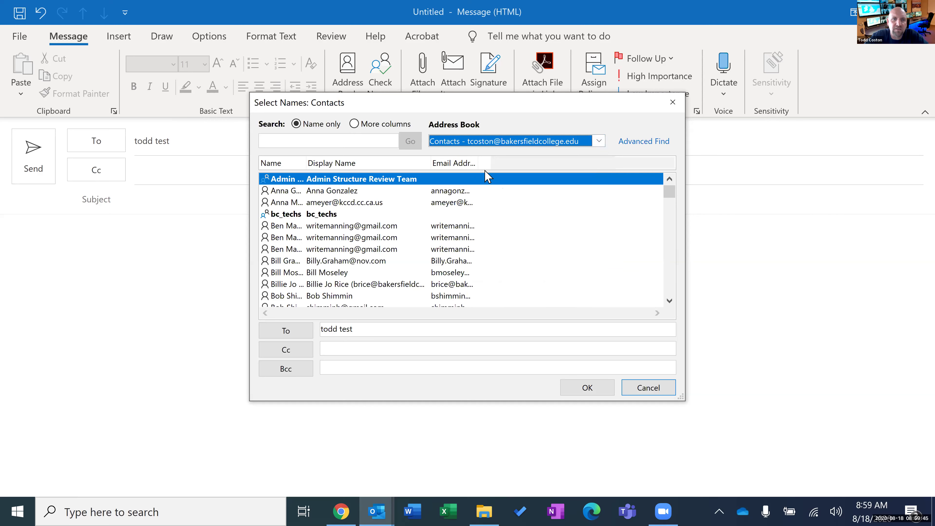
left_click(380, 141)
type("todd test")
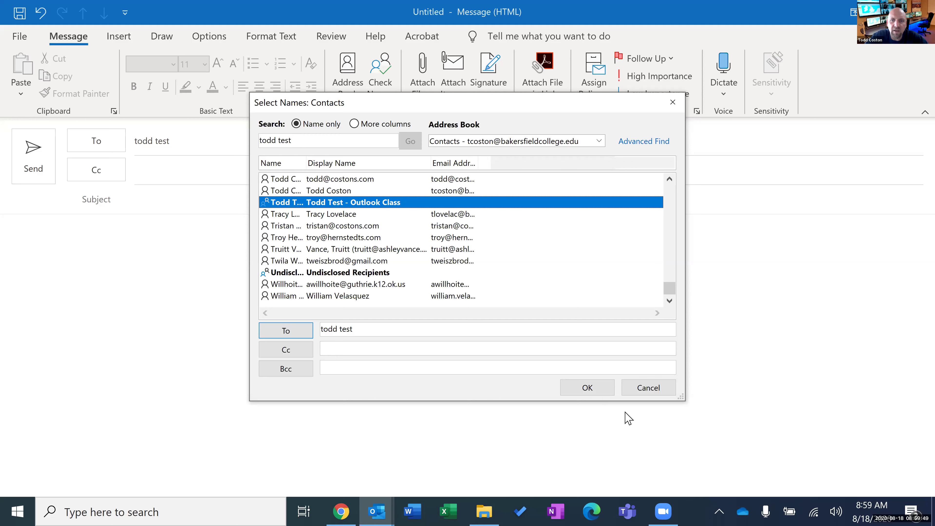
left_click(595, 388)
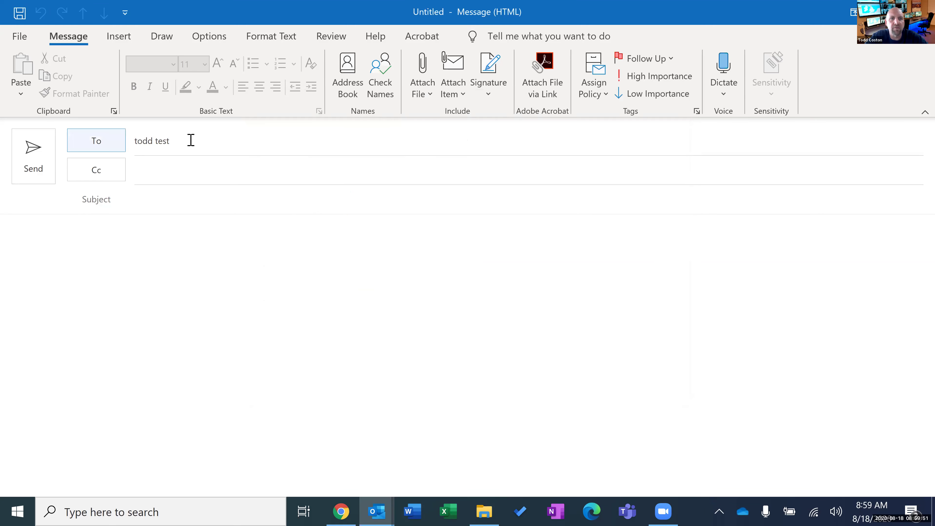
Clear 'todd test' from the To line and discard the unsent email without saving, returning to the open 'FW: BC email access' message.
key("BackSpace")
key("BackSpace")
key("BackSpace")
key("BackSpace")
key("BackSpace")
key("BackSpace")
key("BackSpace")
key("BackSpace")
key("BackSpace")
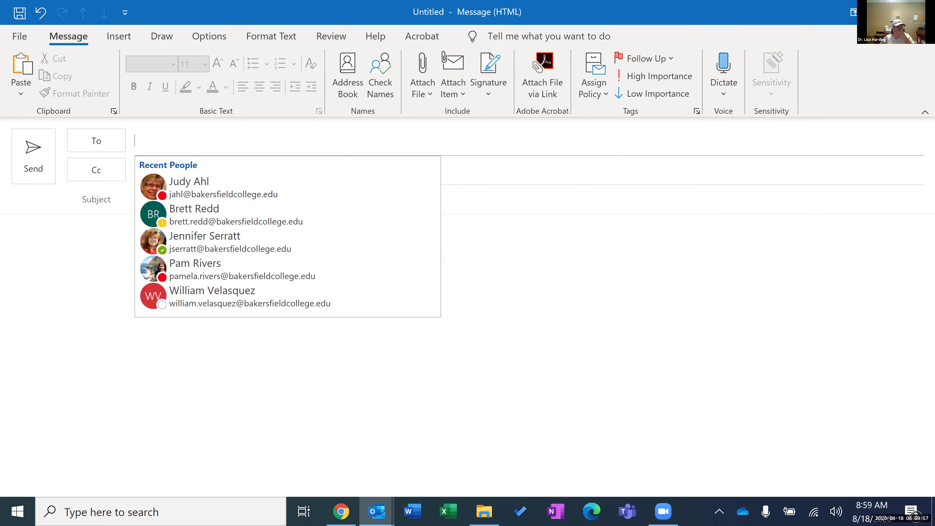
key("Escape")
key("Escape")
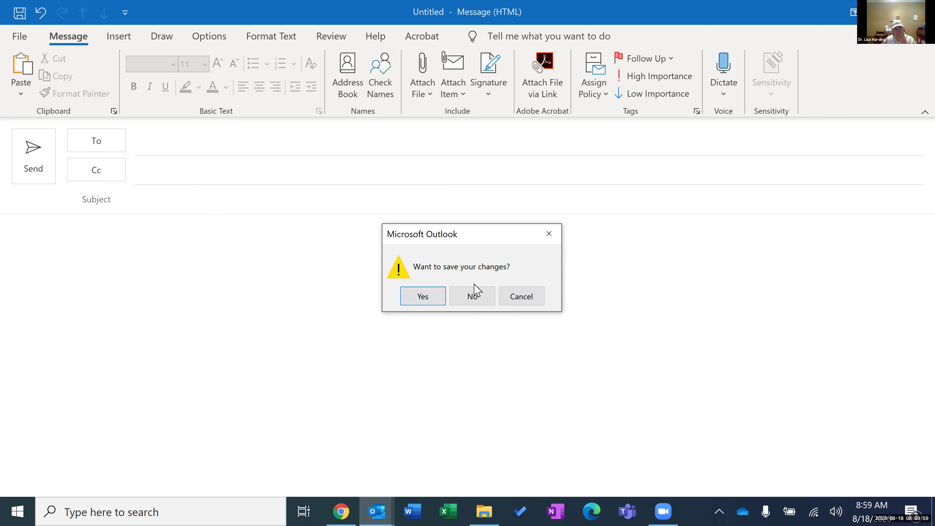
left_click(472, 296)
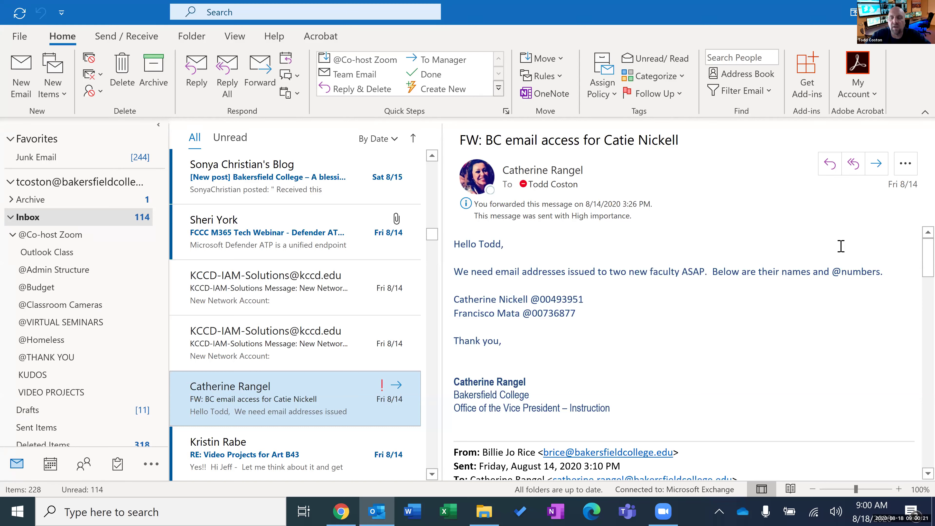
left_click(888, 296)
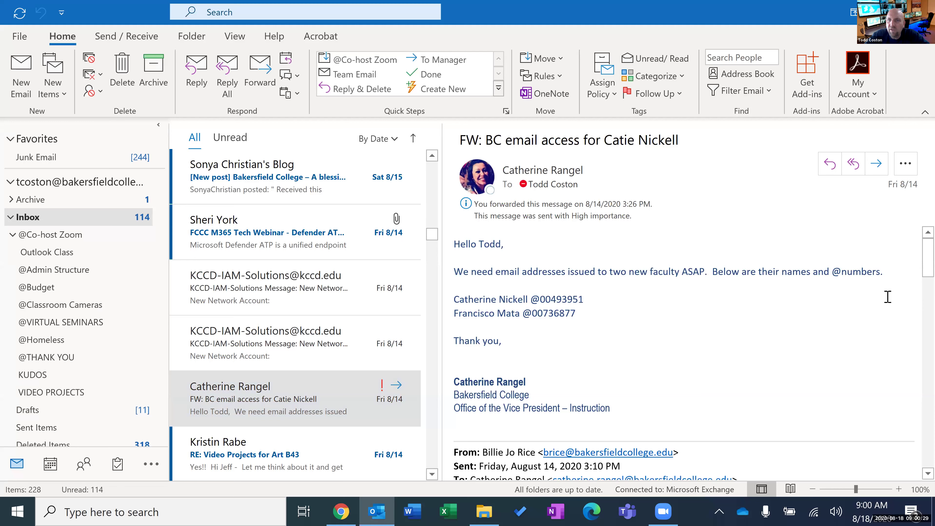